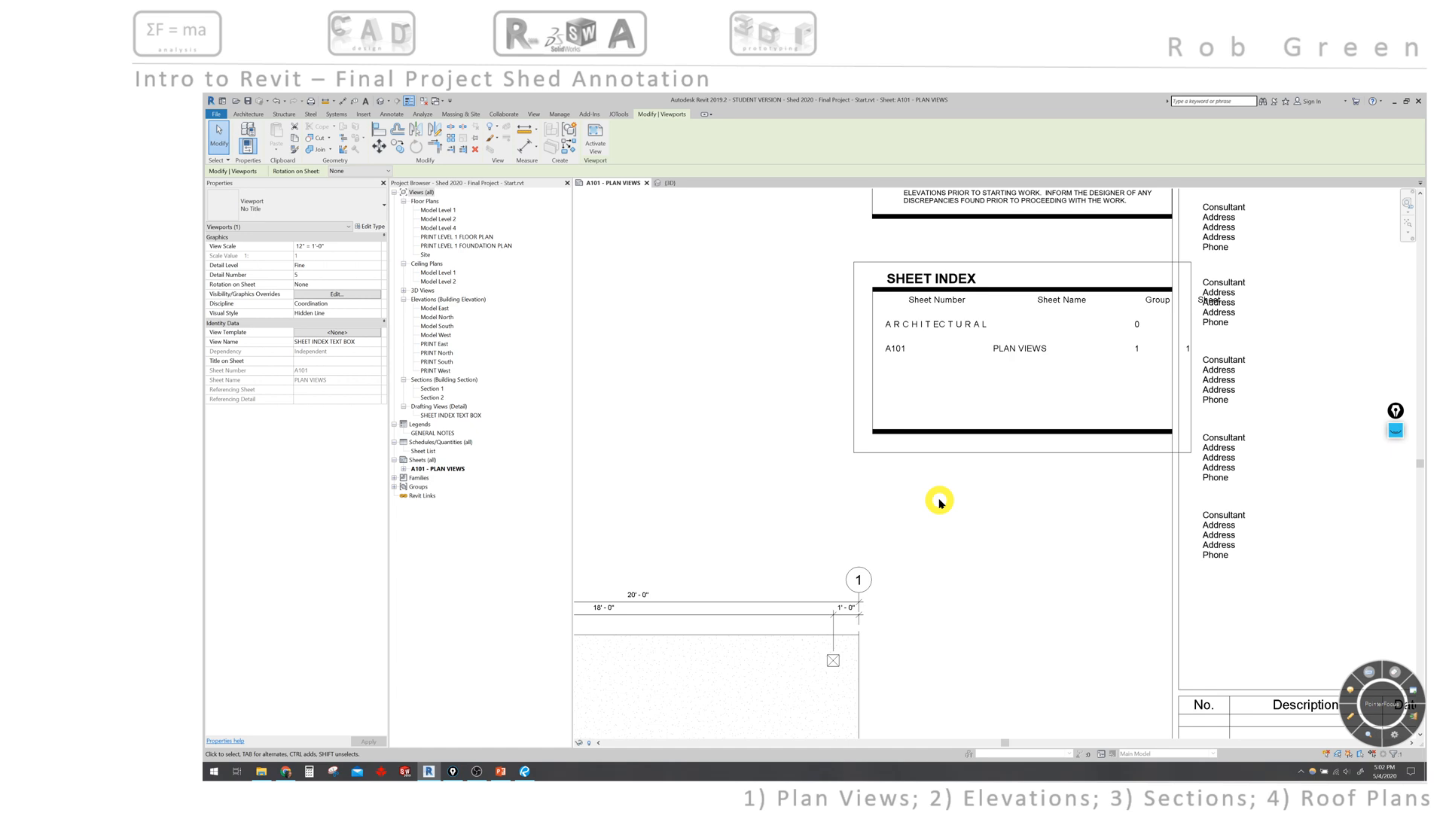
# - Delete the sheet index box viewport from sheet A101 and remove the SHEET INDEX TEXT BOX drafting view from the project
pyautogui.press('Delete')
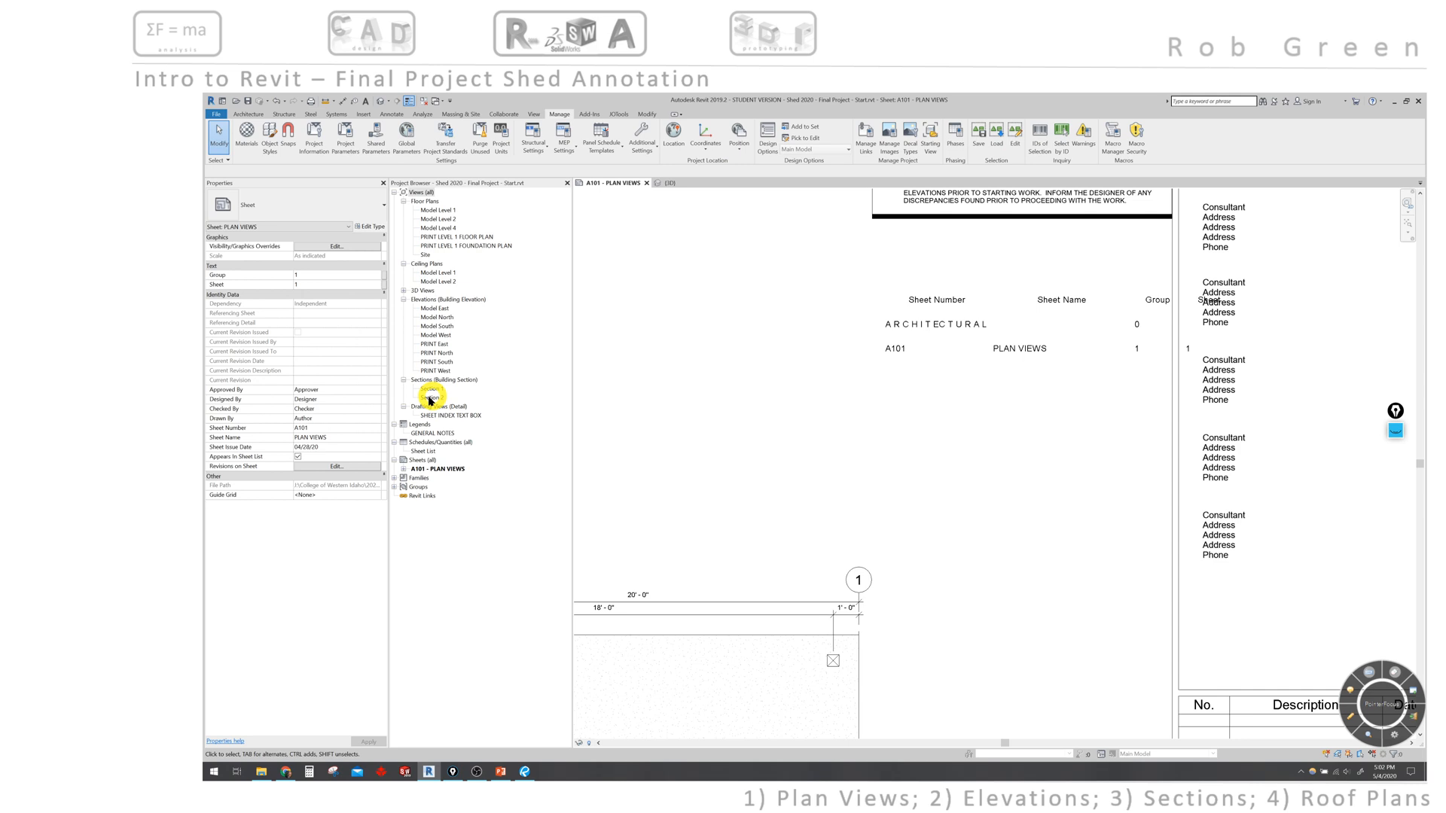
pyautogui.click(460, 416)
pyautogui.rightClick(460, 417)
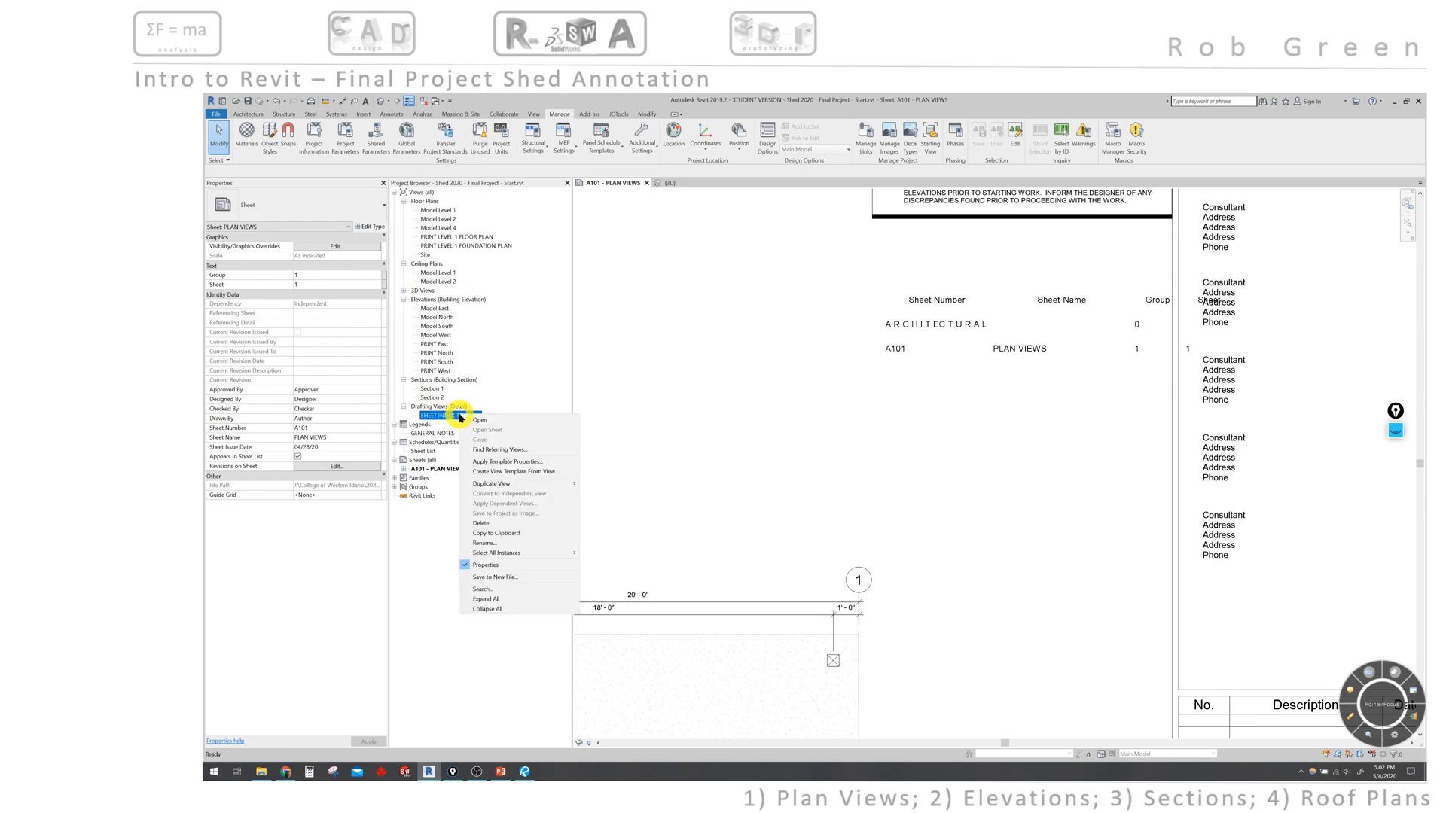
pyautogui.click(482, 522)
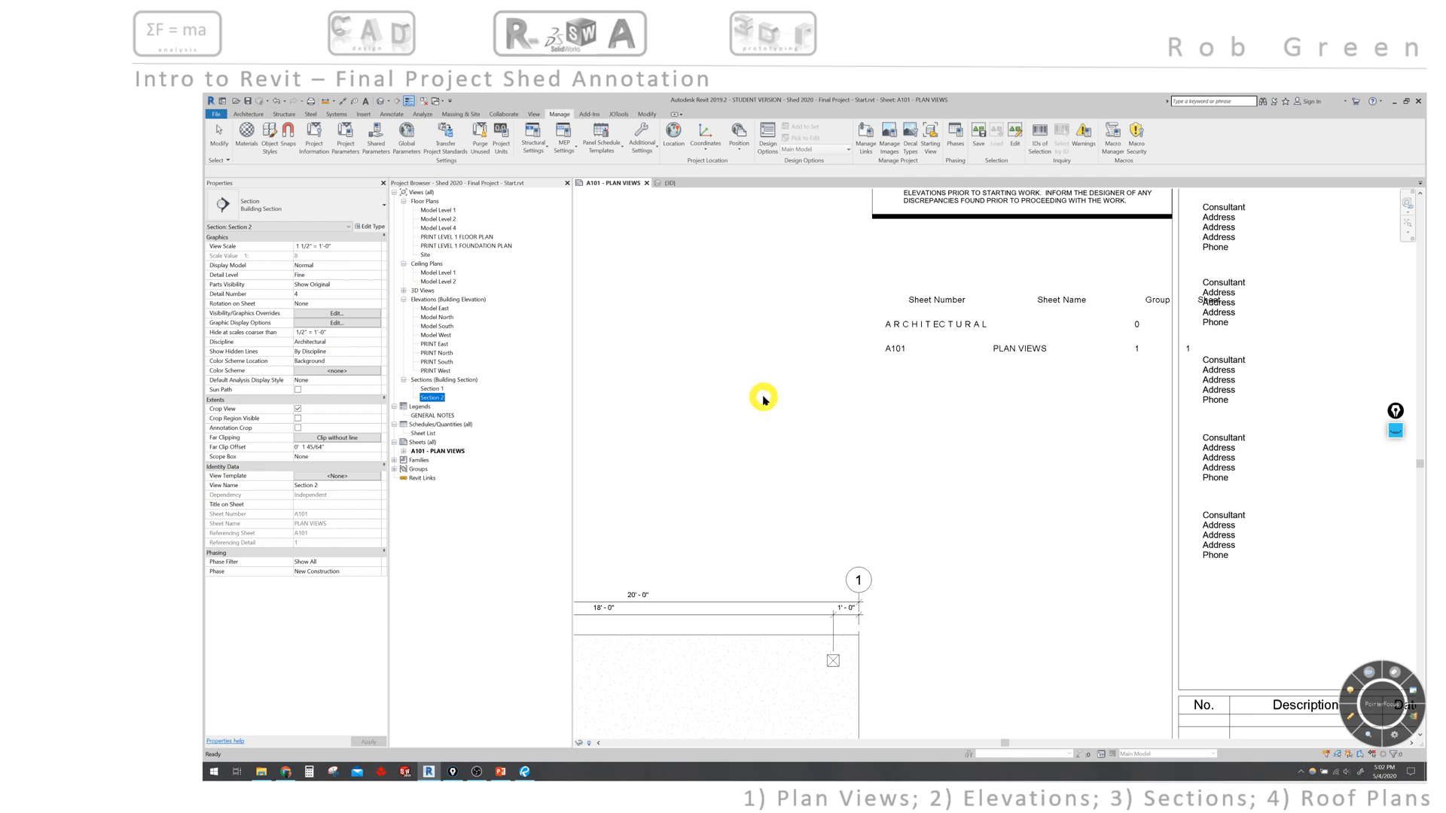
# - Place a Box Note SINGLE BOX symbol on sheet A101 around the sheet list, below the general notes, without saving the project
pyautogui.click(391, 114)
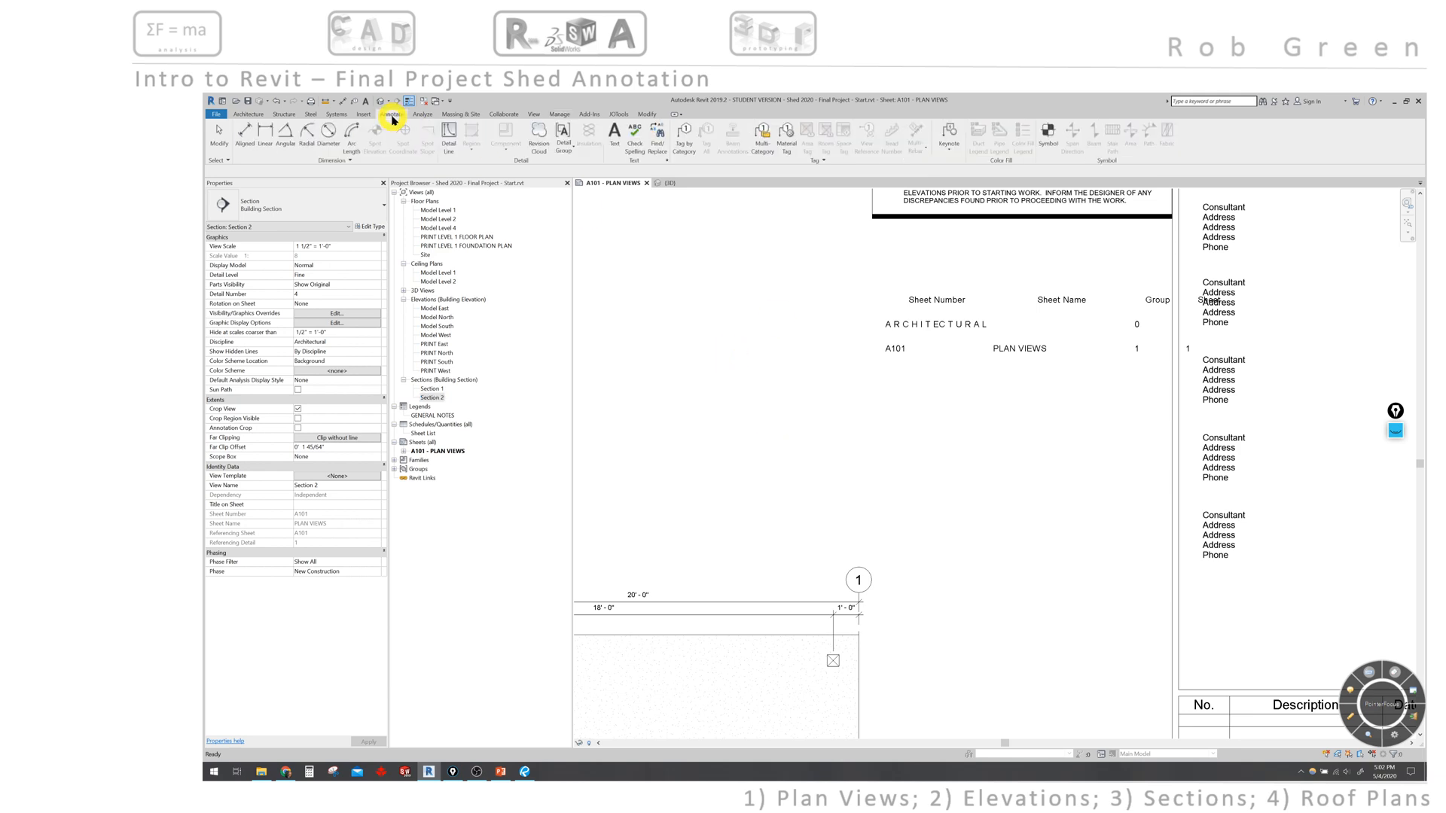
pyautogui.click(1048, 135)
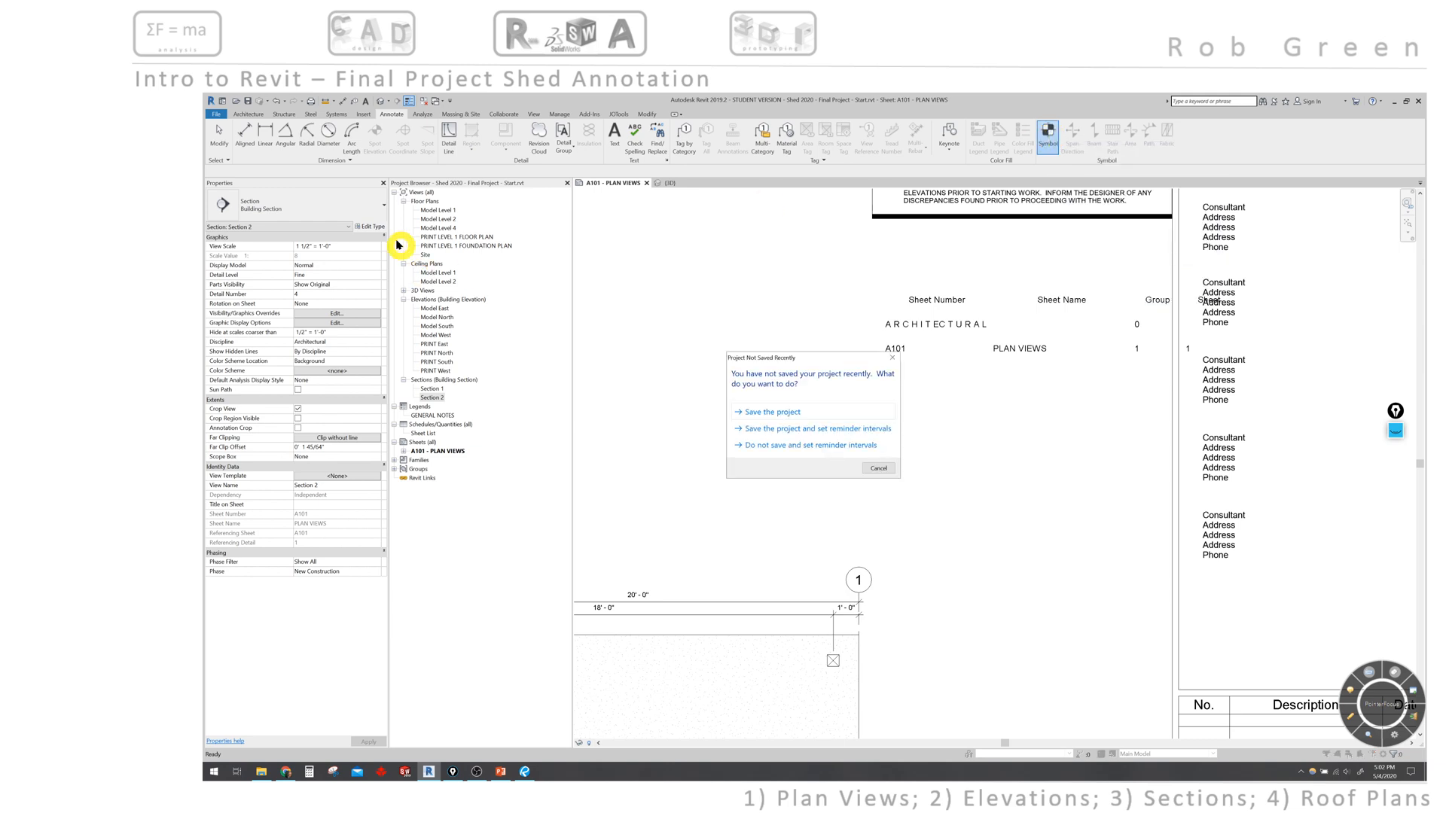
pyautogui.click(877, 467)
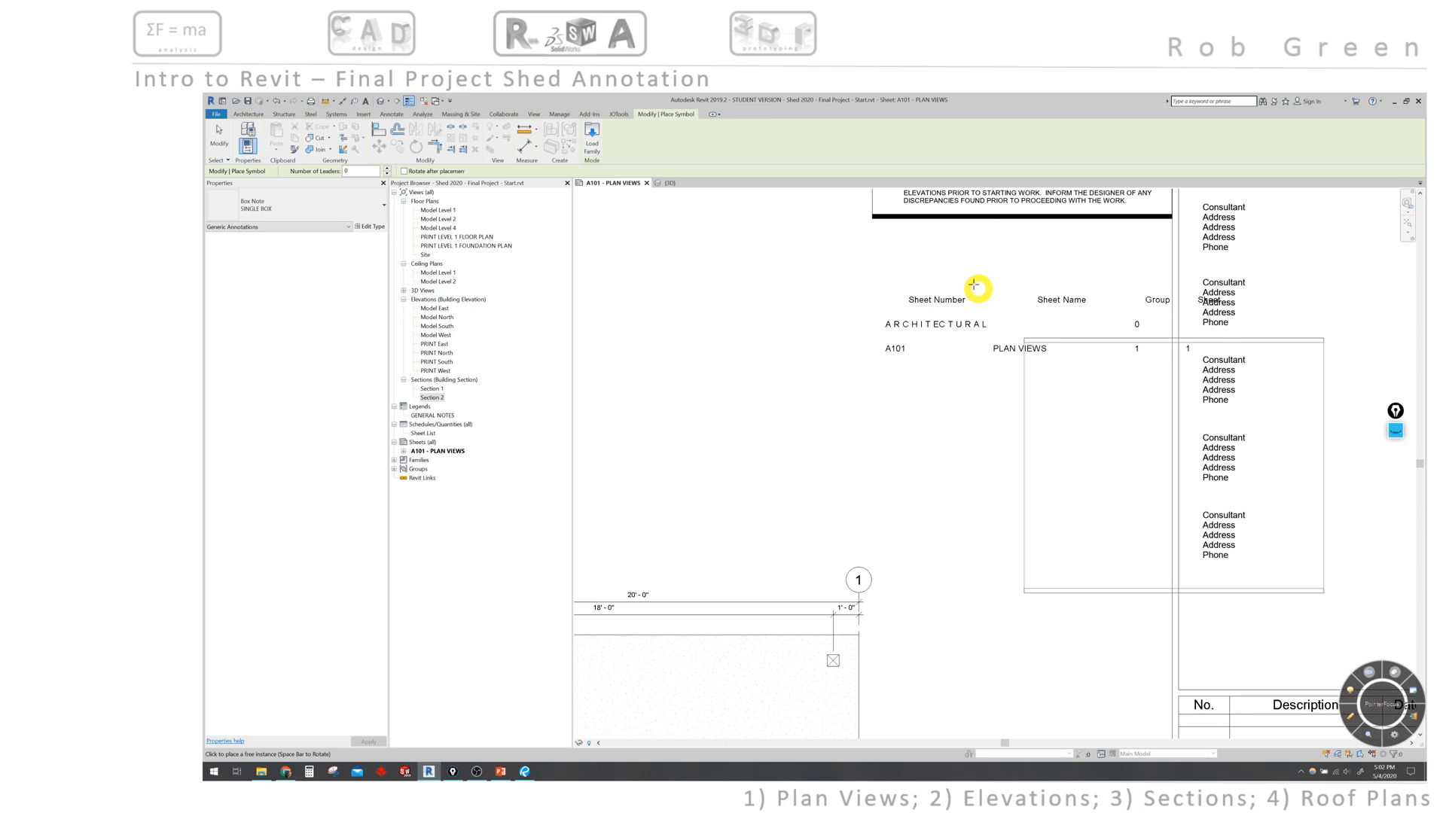
pyautogui.click(864, 251)
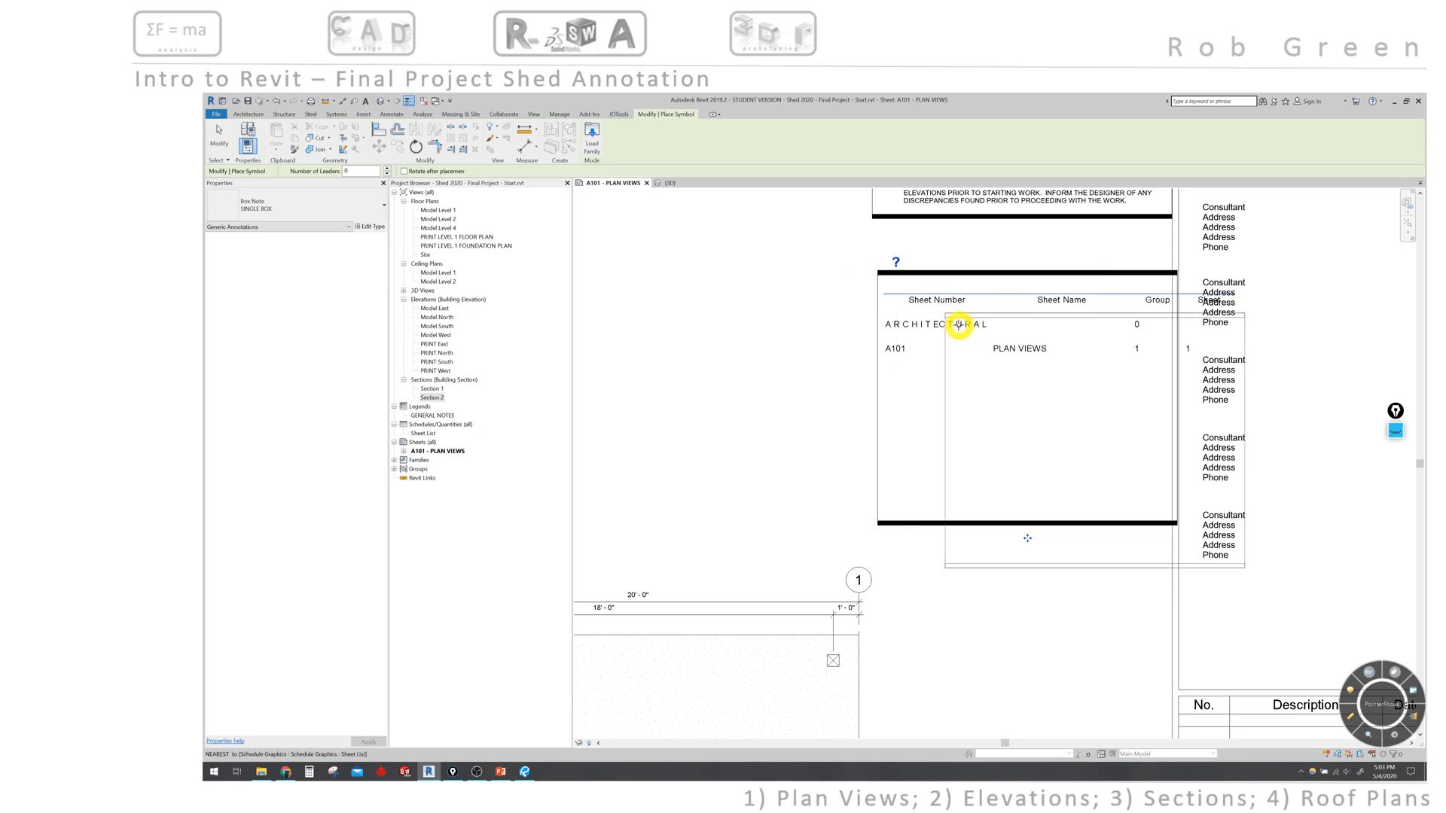
pyautogui.press('Escape')
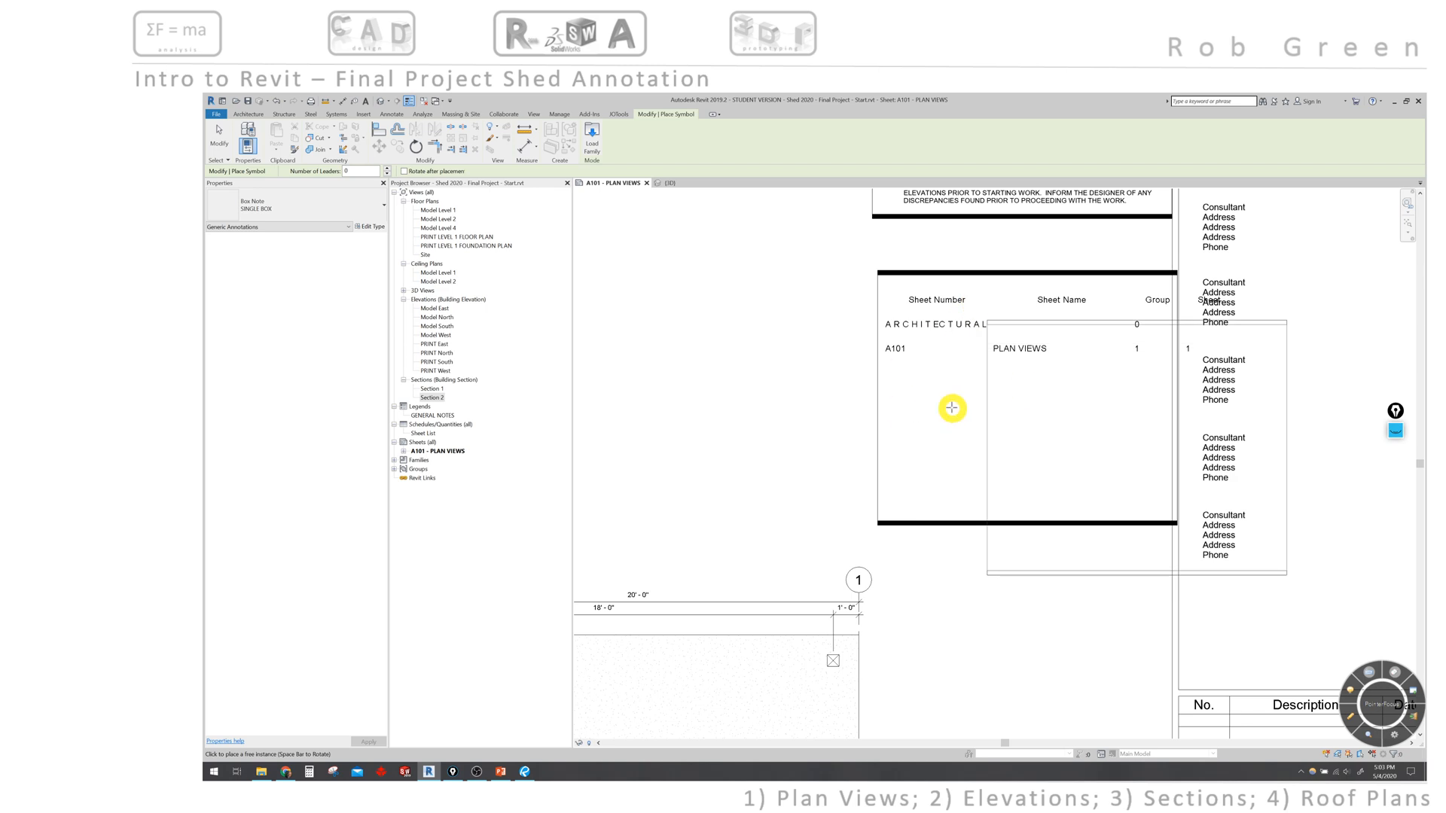
pyautogui.press('Escape')
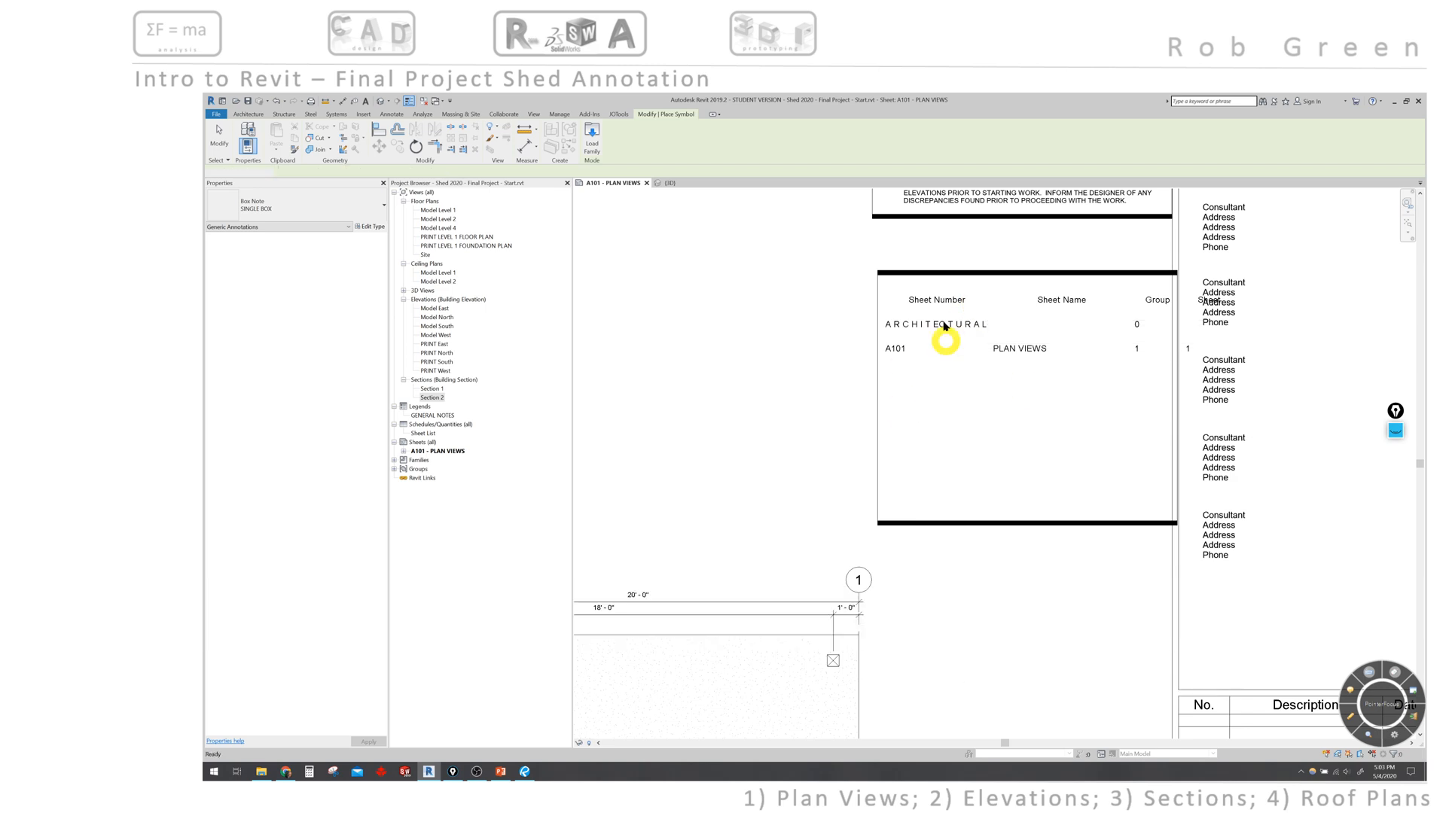
# - Set the heading of the placed box note to SHEET INDEX
pyautogui.click(864, 279)
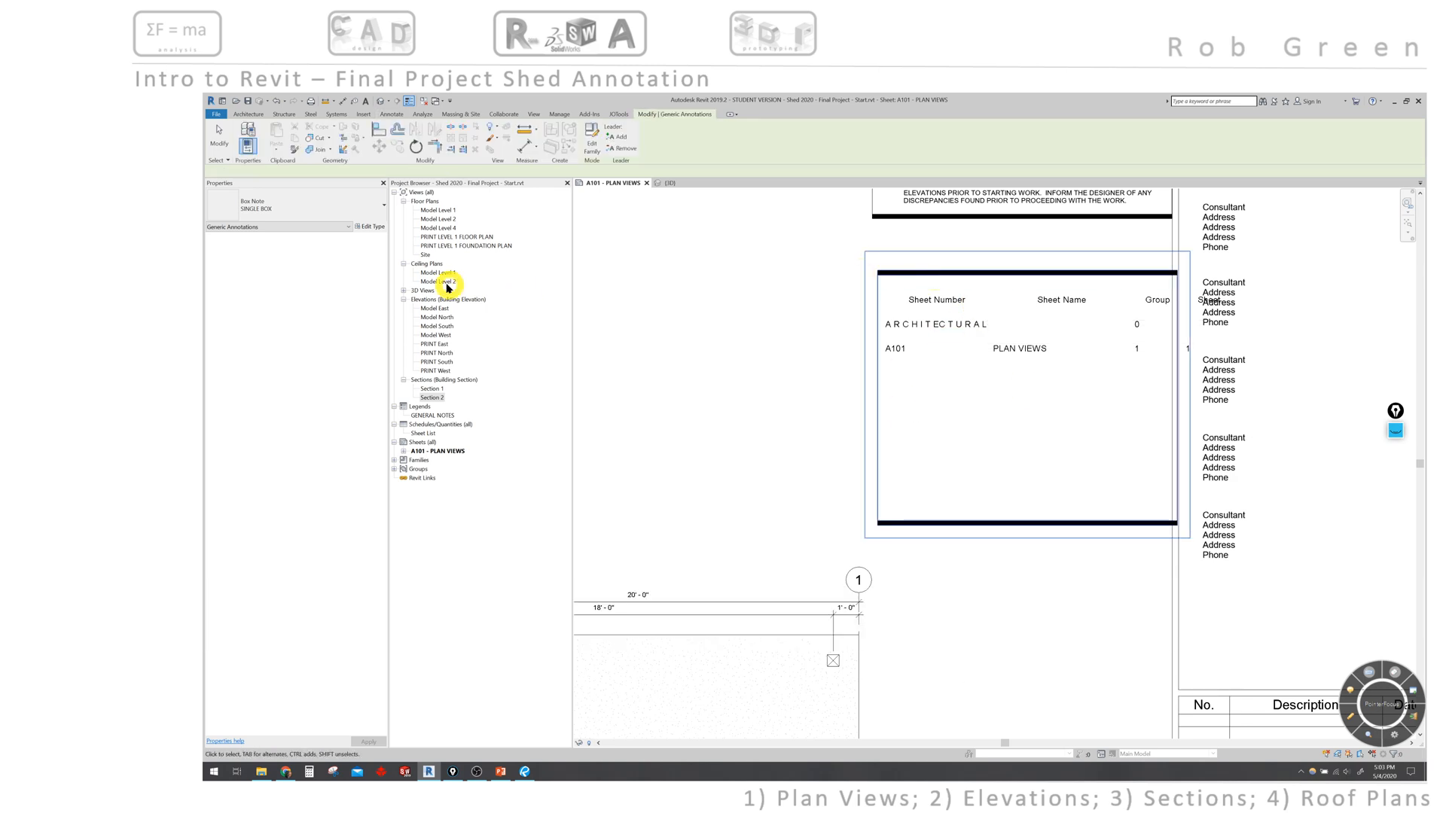
pyautogui.click(325, 247)
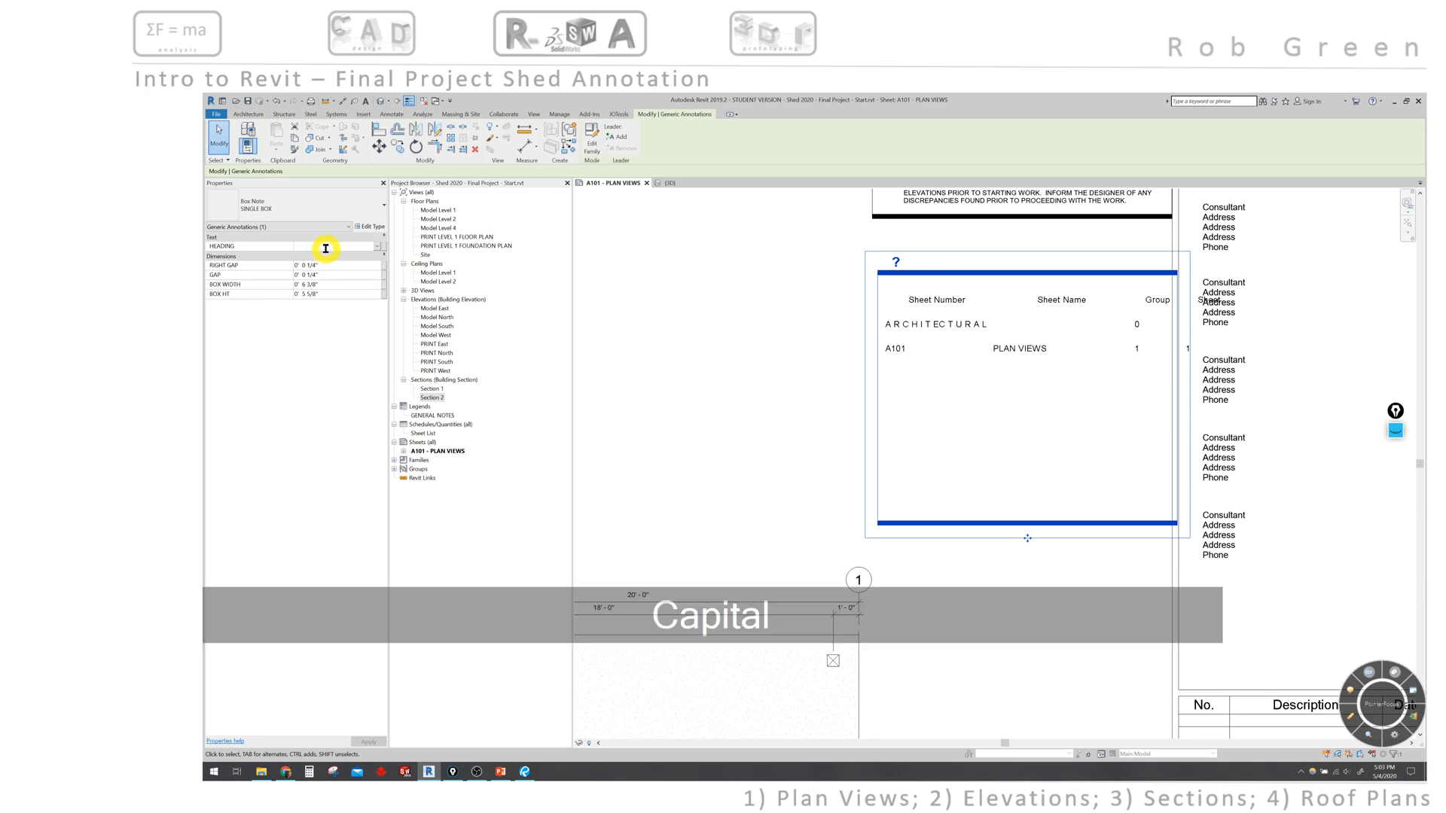
pyautogui.write('SHEET INC')
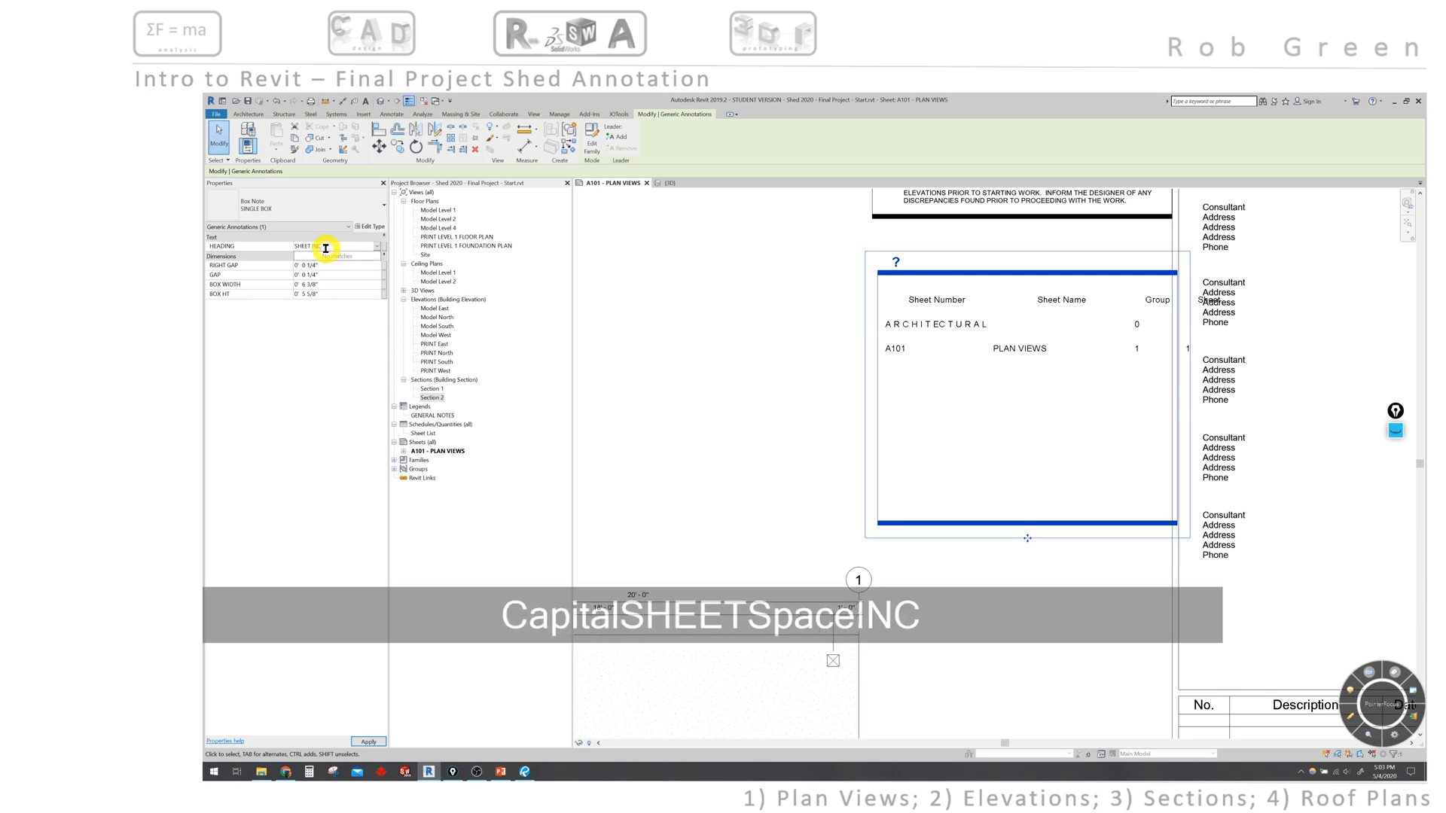
pyautogui.press('BackSpace')
pyautogui.write('DEX')
pyautogui.press('Return')
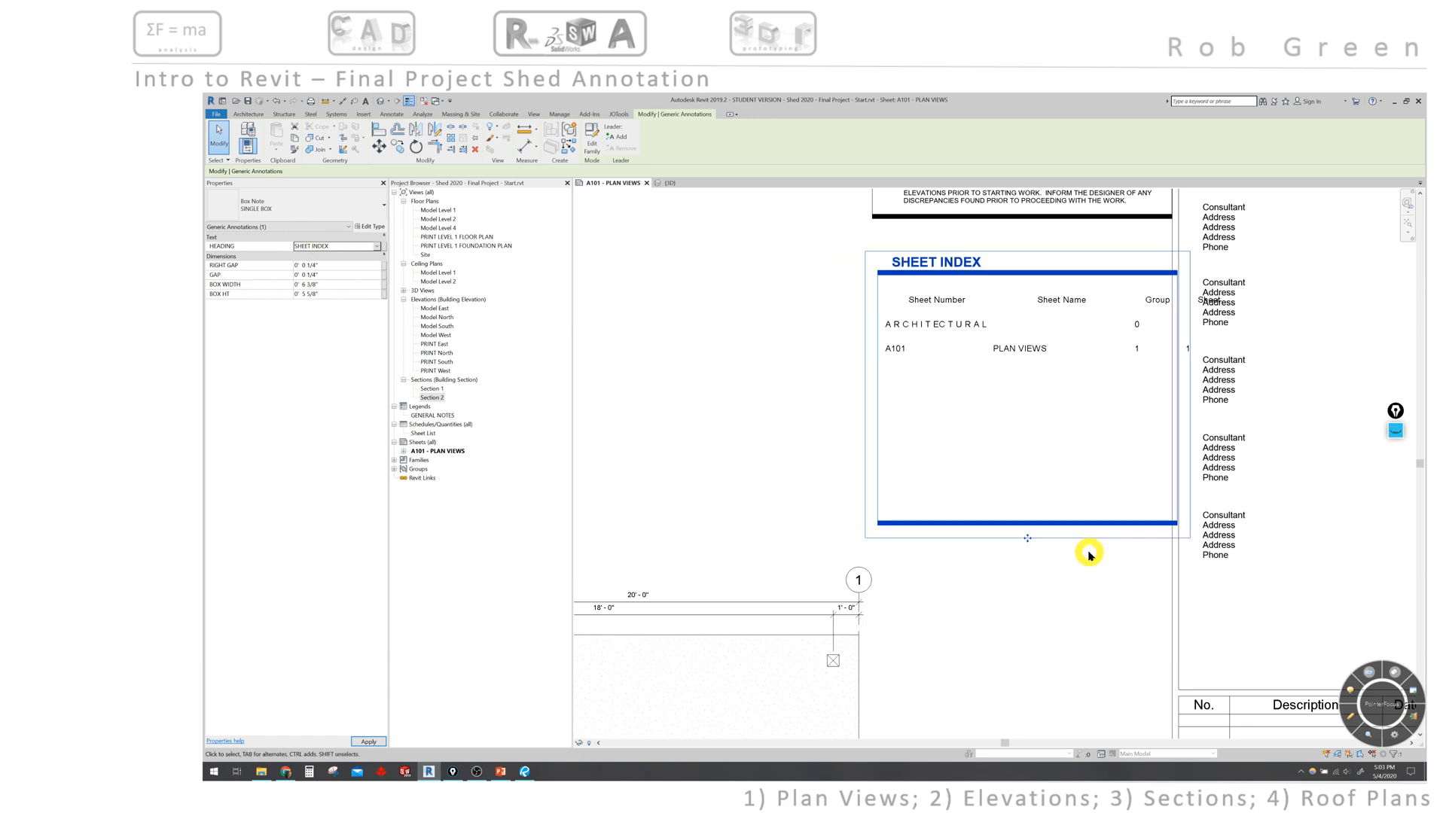
# - Nudge the SHEET INDEX box left to line up with the general notes box above it
pyautogui.press('Left')
pyautogui.press('Left')
pyautogui.press('Left')
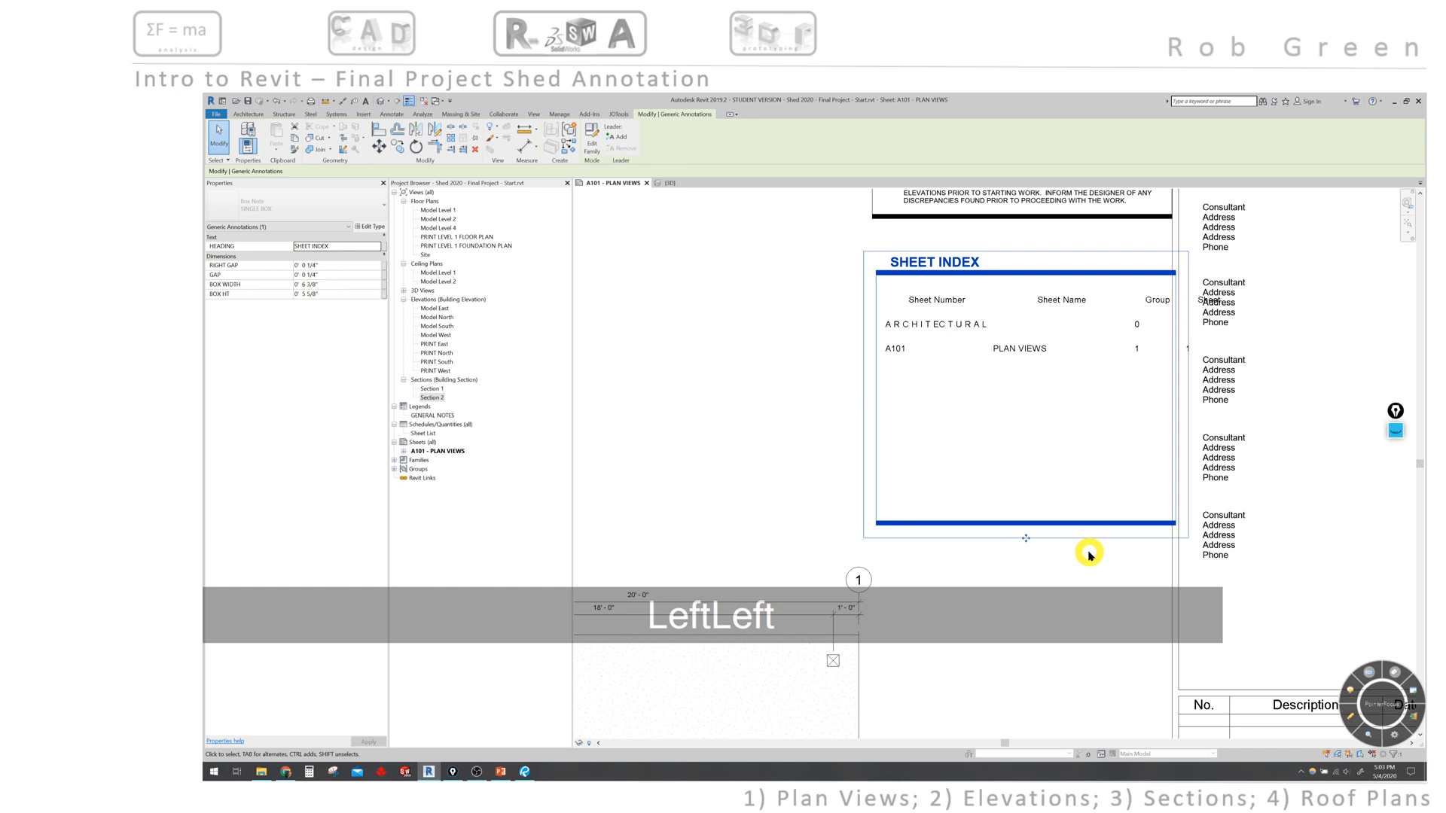
pyautogui.press('Left')
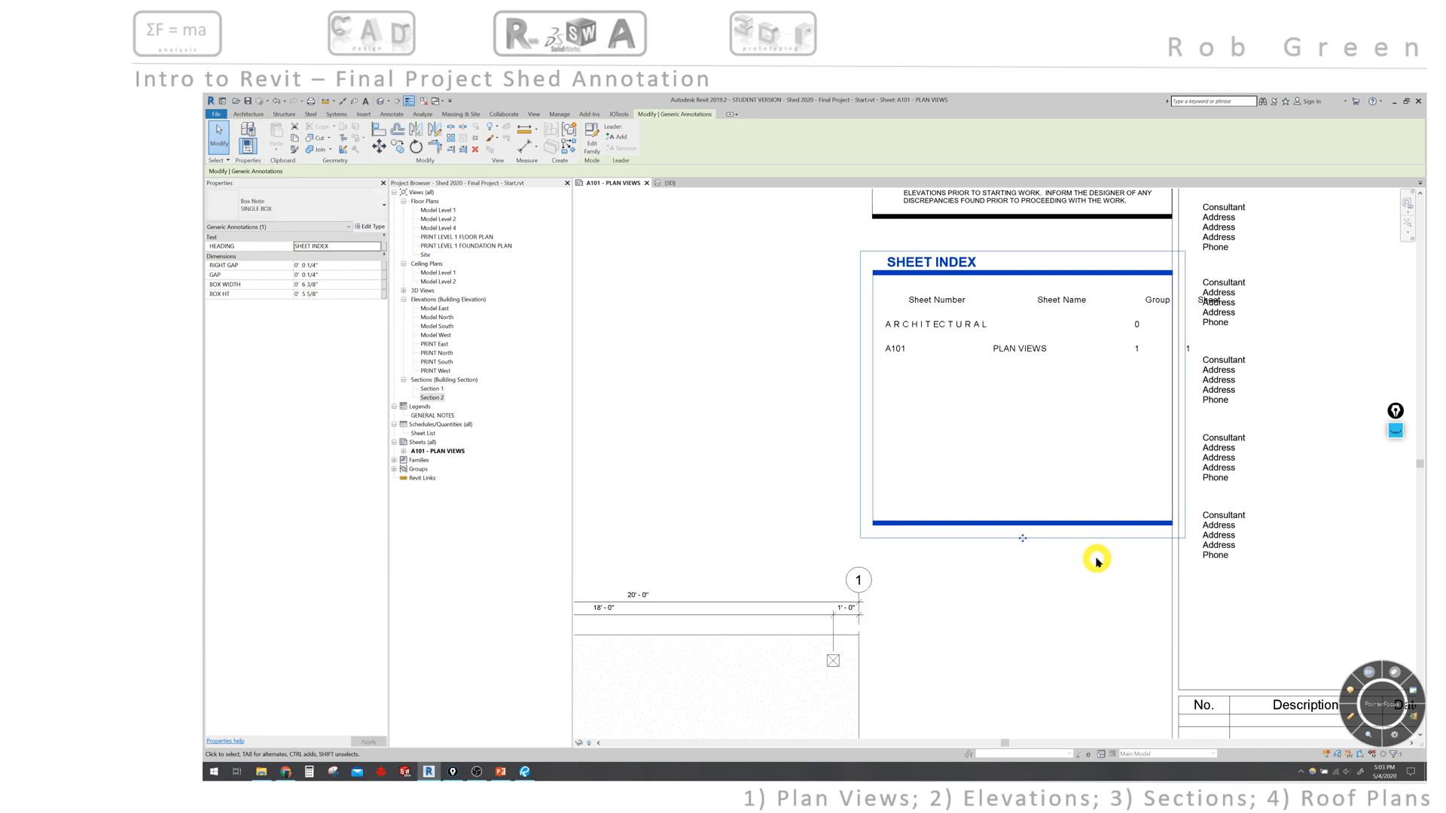
# - Set the SHEET INDEX box height to 3.5"
pyautogui.click(330, 294)
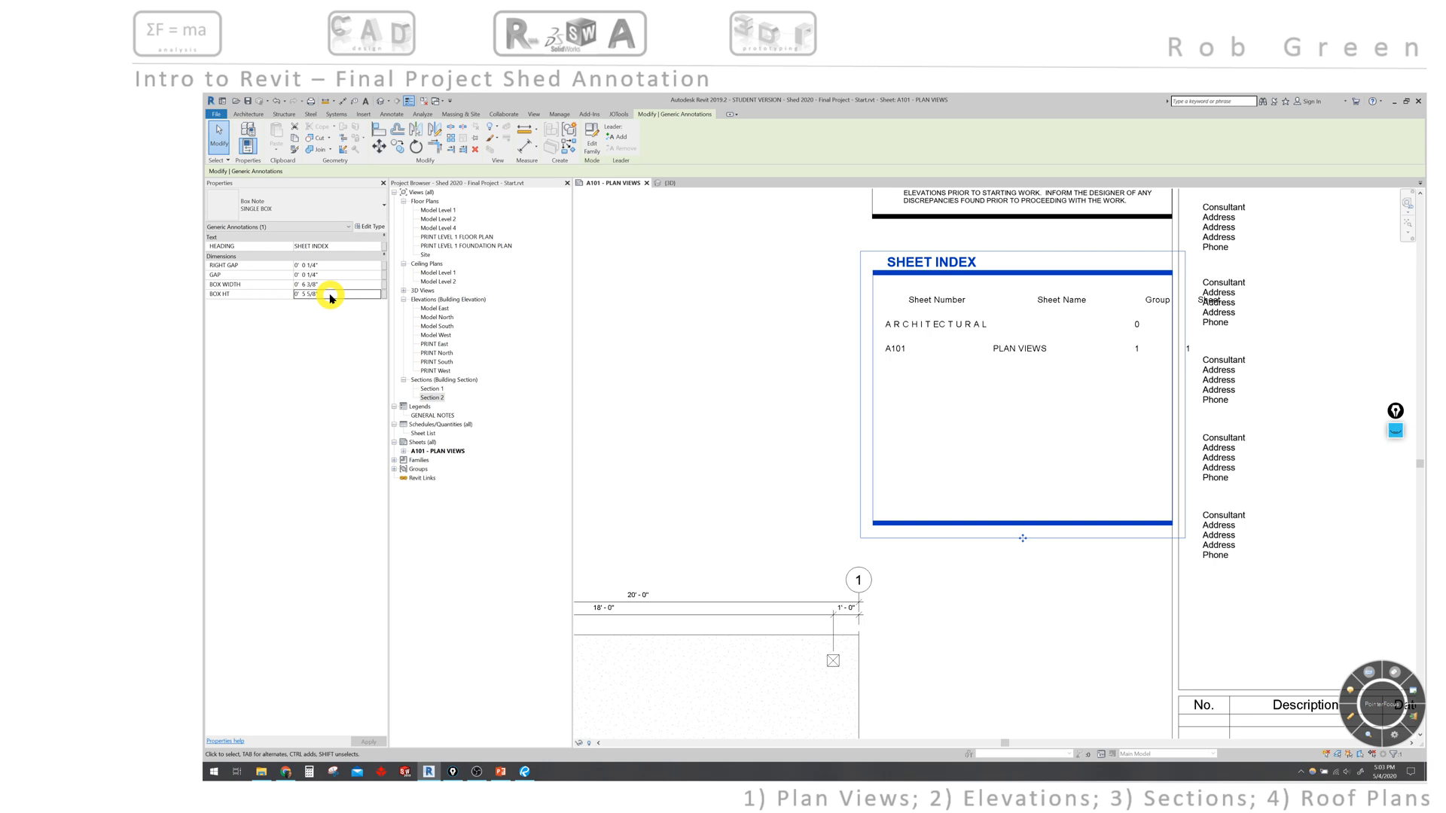
pyautogui.write('3.5"')
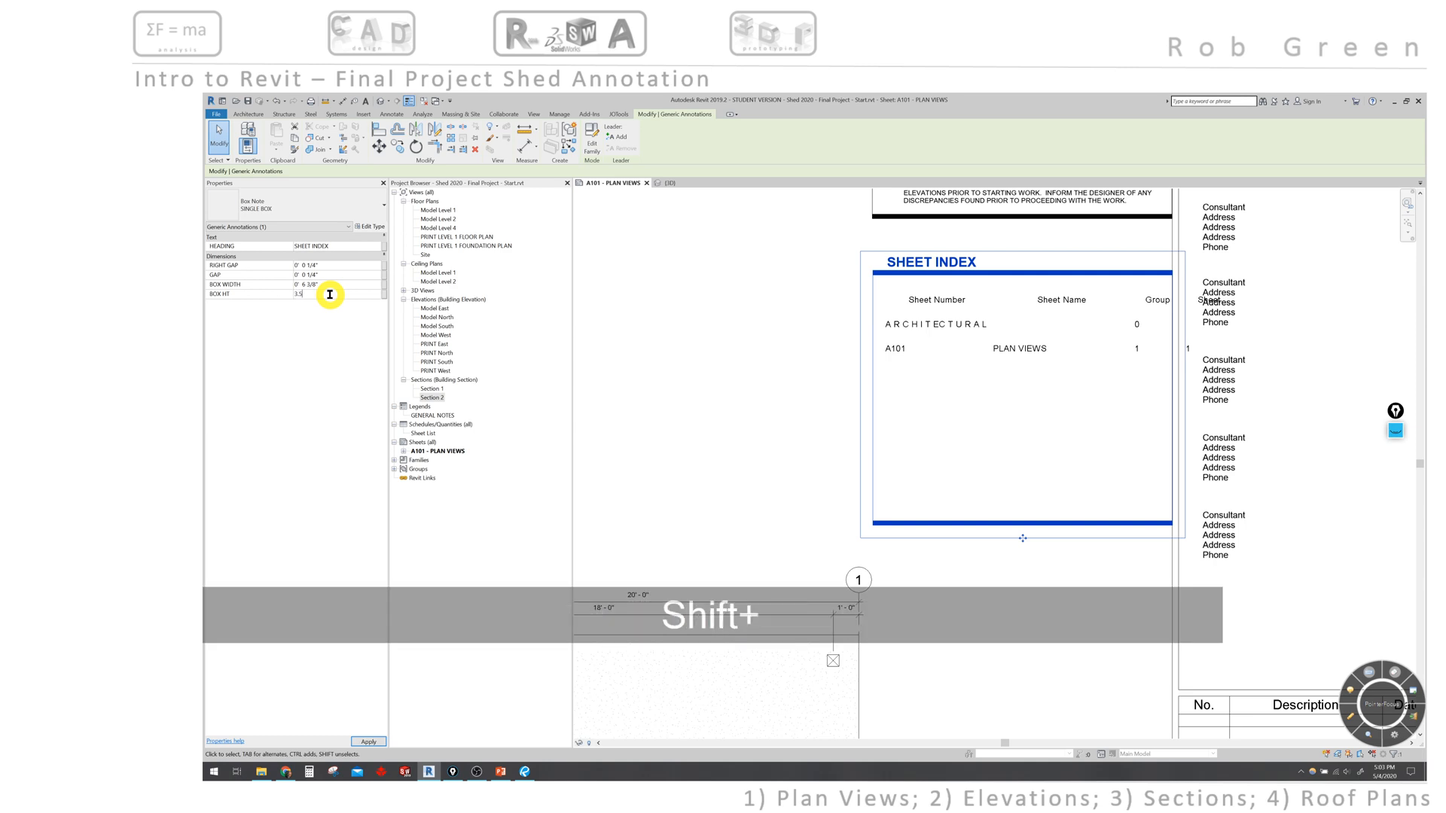
pyautogui.press('Return')
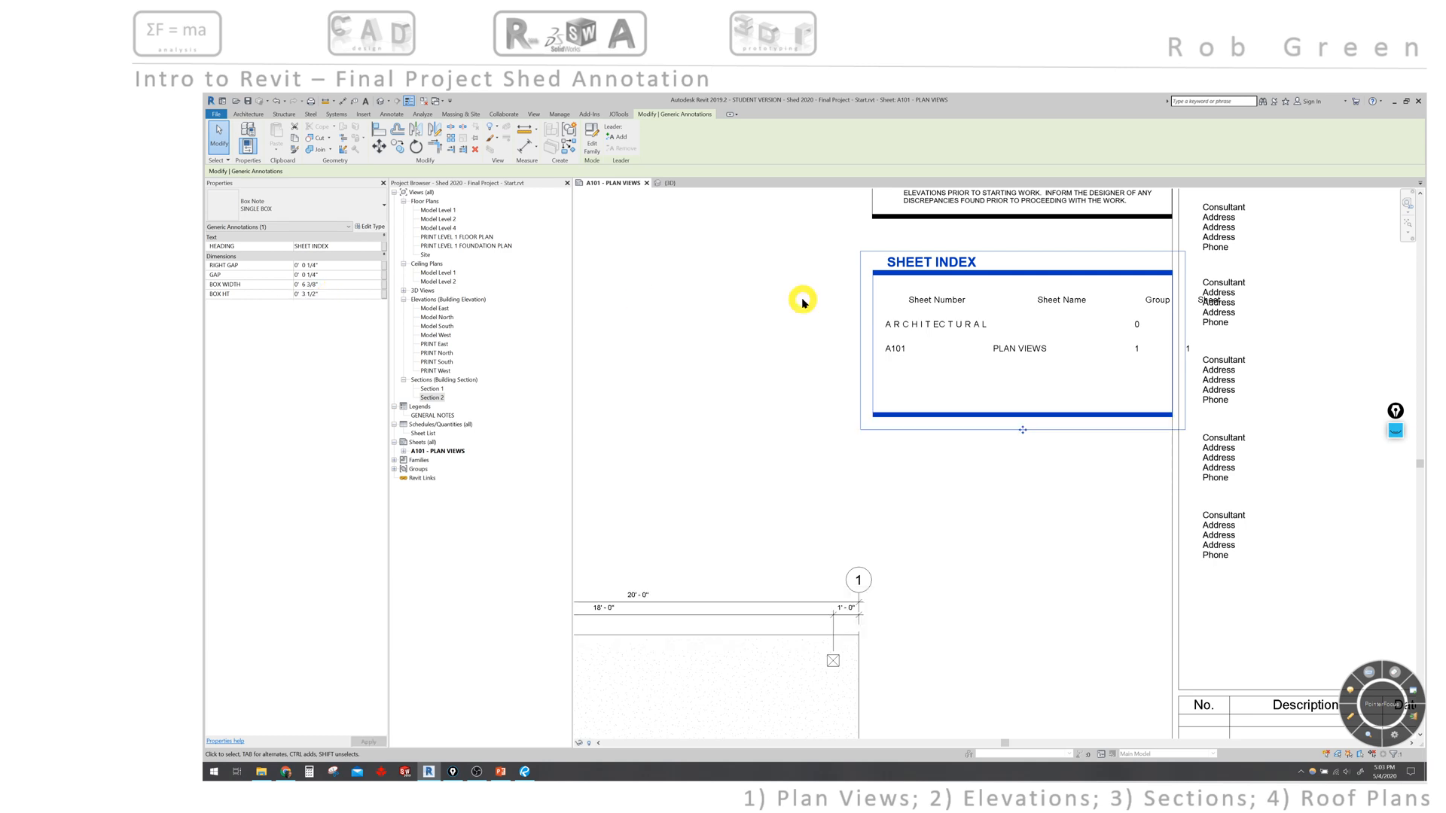
pyautogui.click(803, 302)
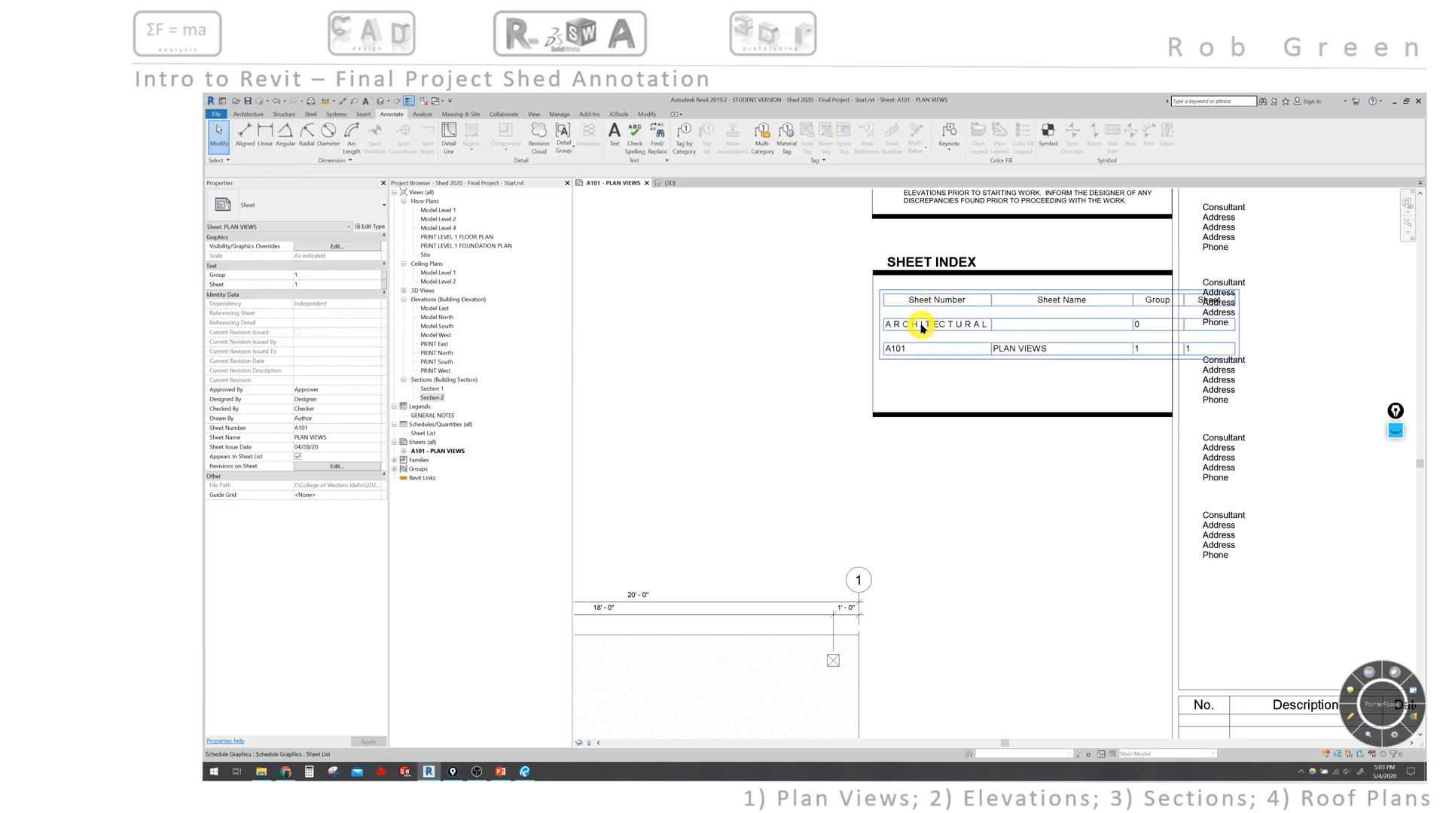
# - Try to group the sheet list and the SHEET INDEX box as a detail group named Sheet Index Group
pyautogui.keyDown('ctrl'); pyautogui.click(907, 392); pyautogui.keyUp('ctrl')
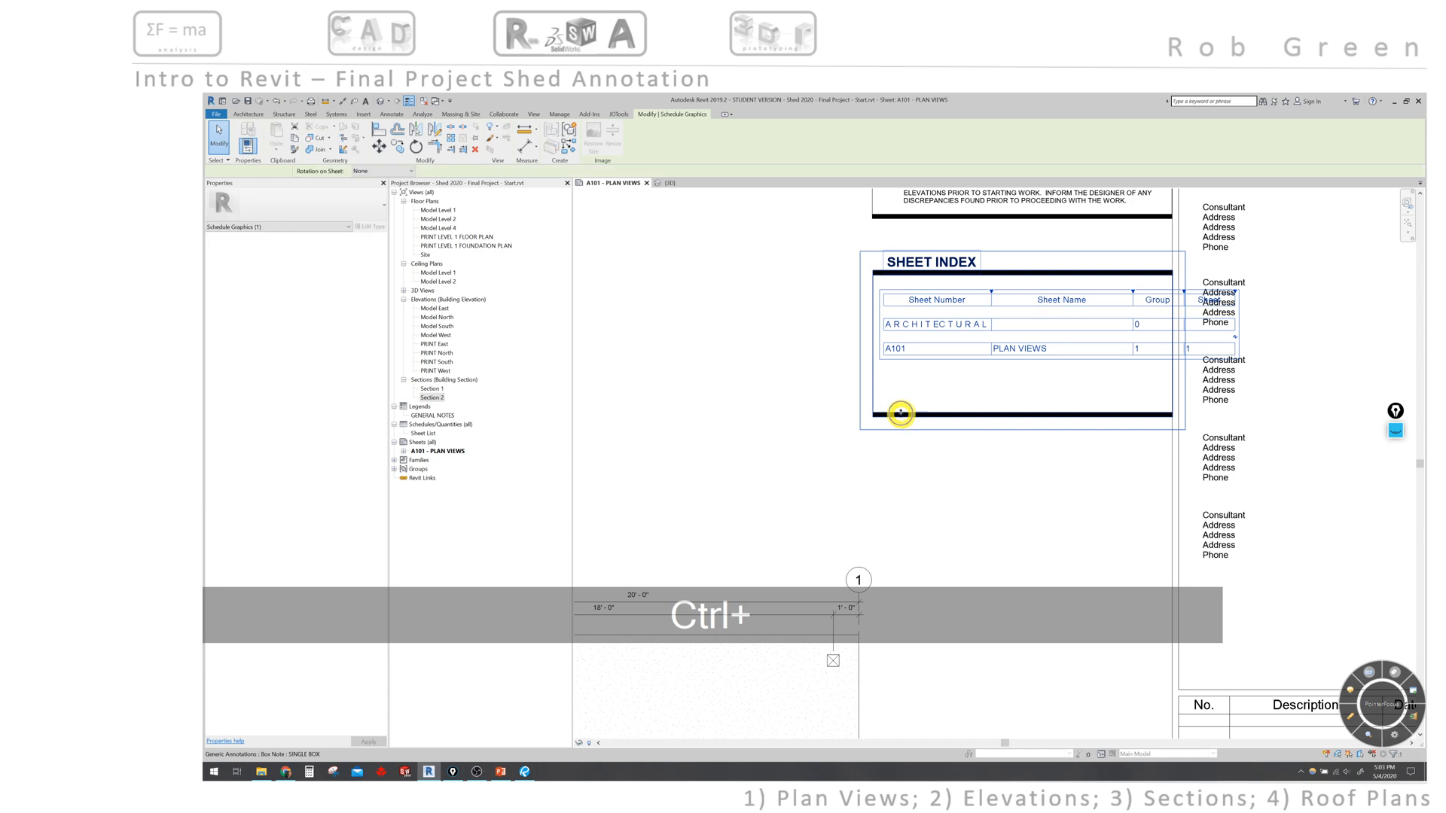
pyautogui.keyDown('ctrl'); pyautogui.click(901, 413); pyautogui.keyUp('ctrl')
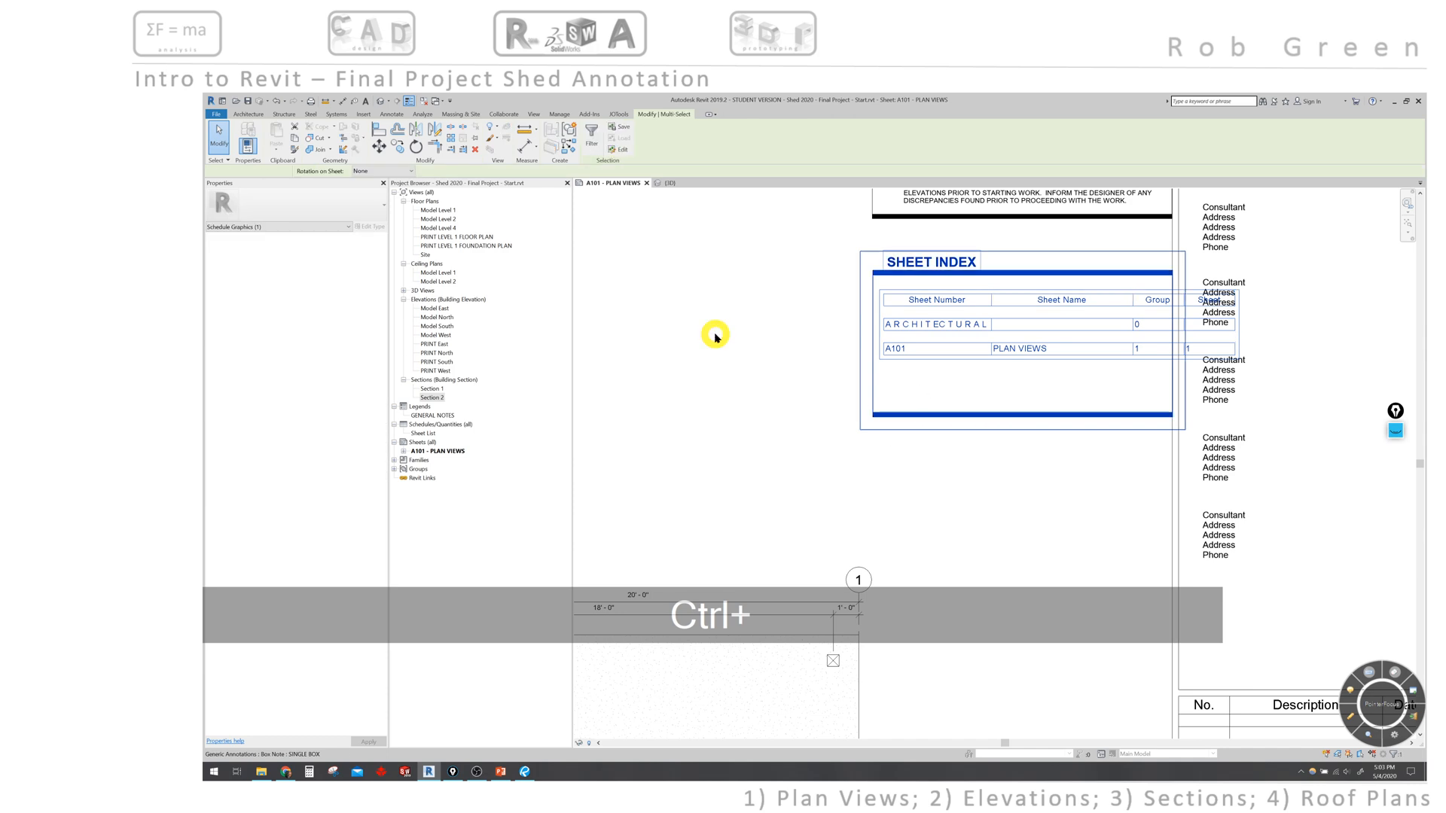
pyautogui.click(571, 130)
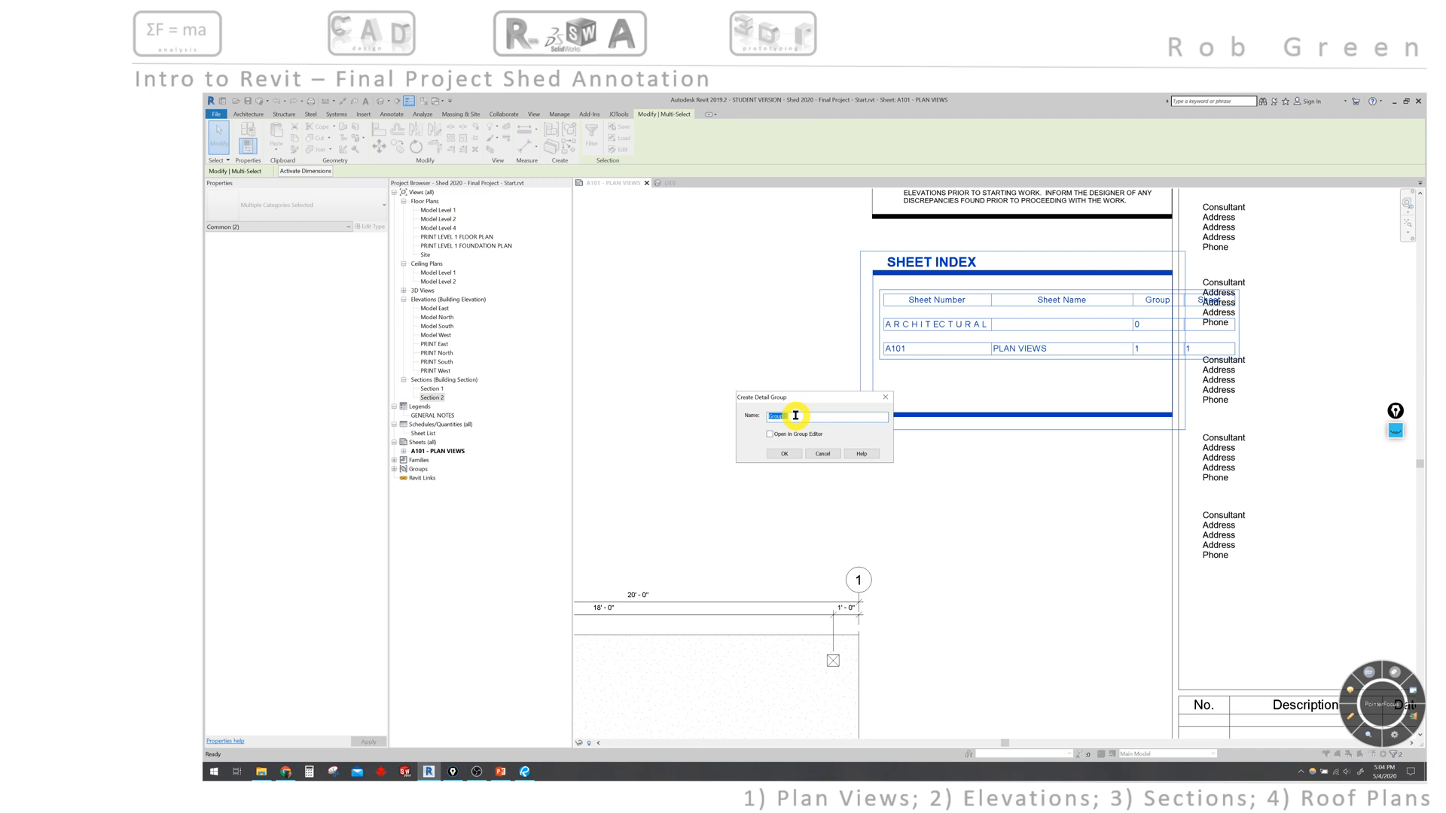
pyautogui.write('sHEET')
pyautogui.press('BackSpace')
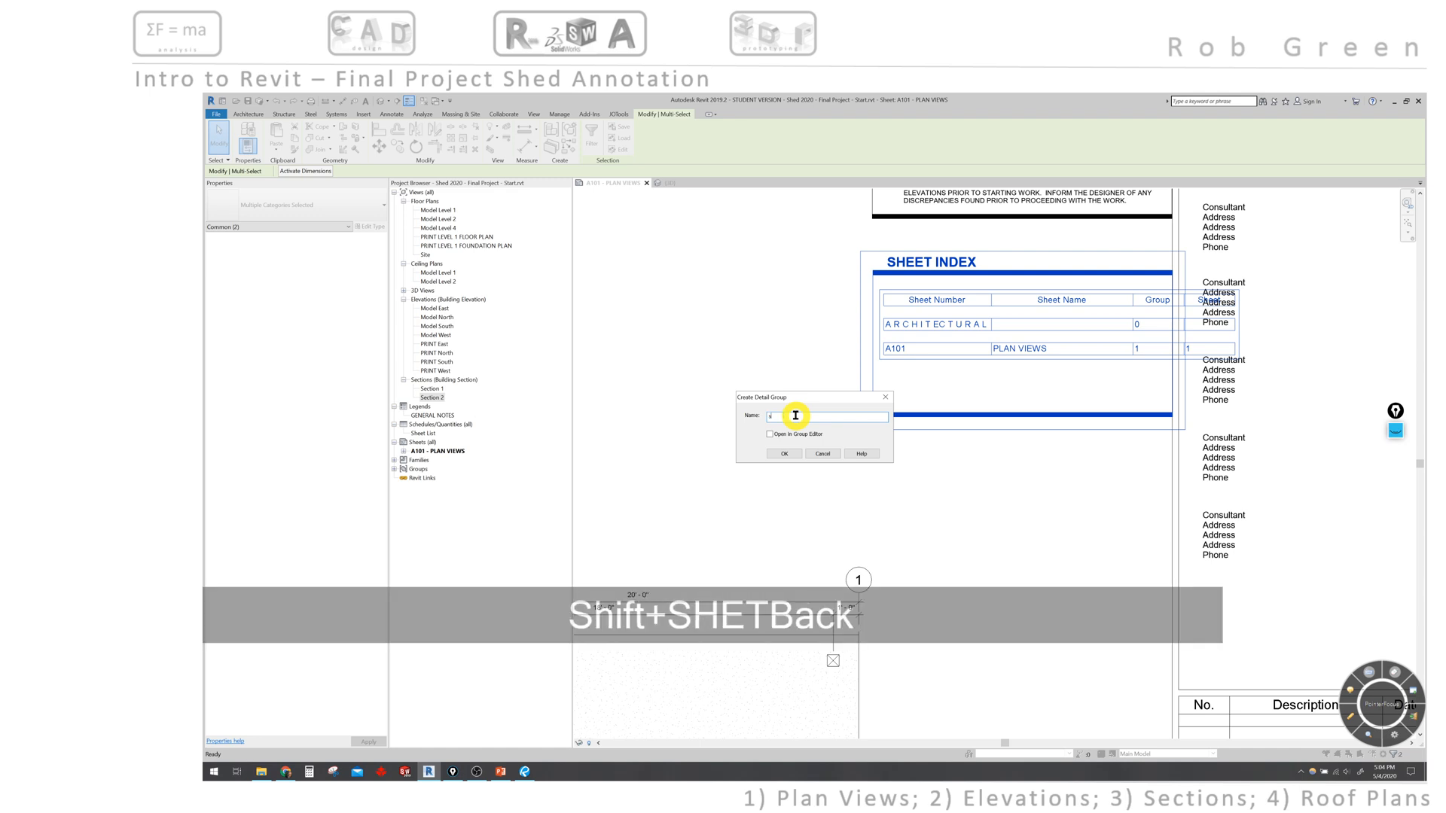
pyautogui.press('capslock')
pyautogui.write('Shee')
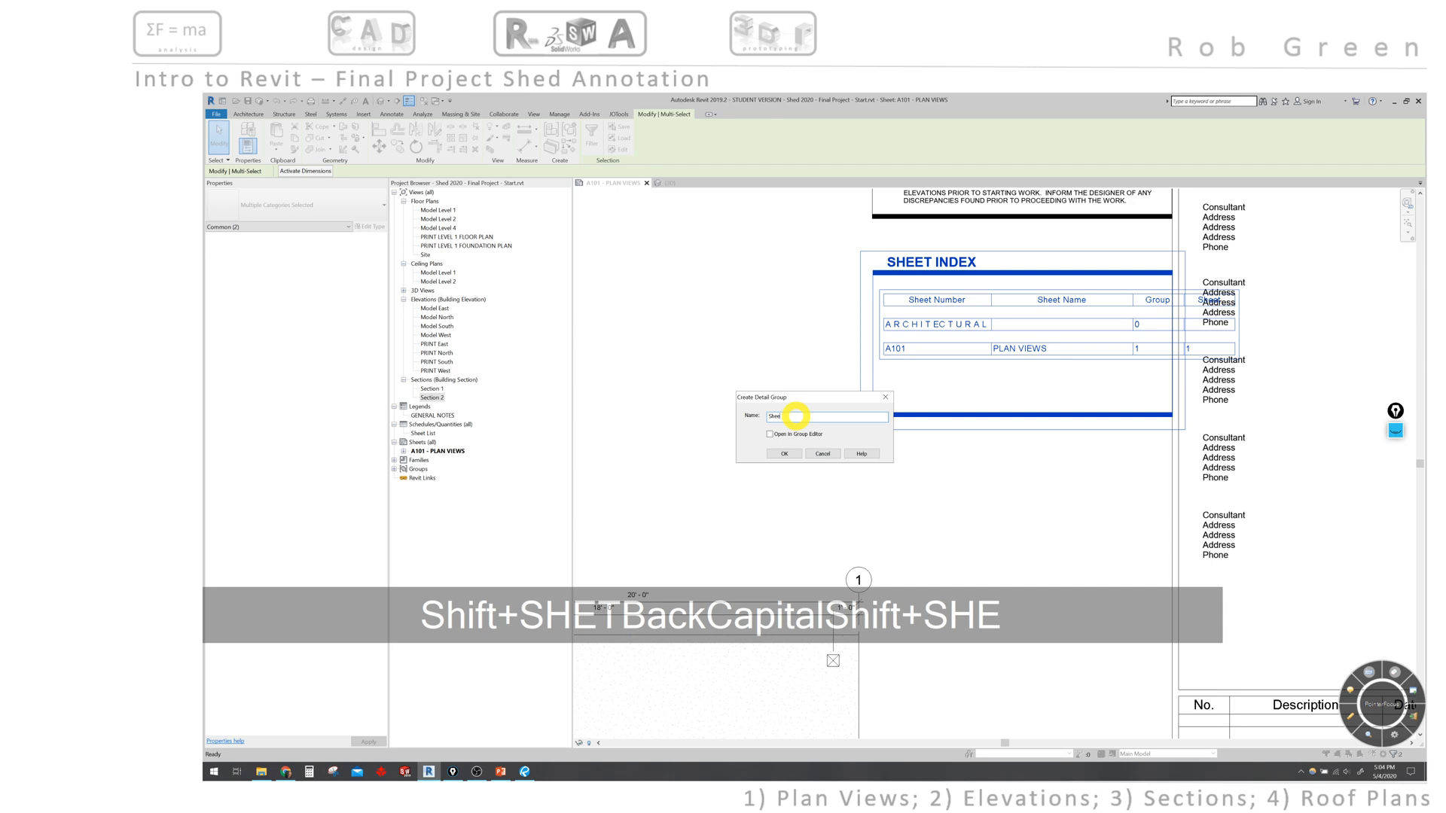
pyautogui.write('t Index ')
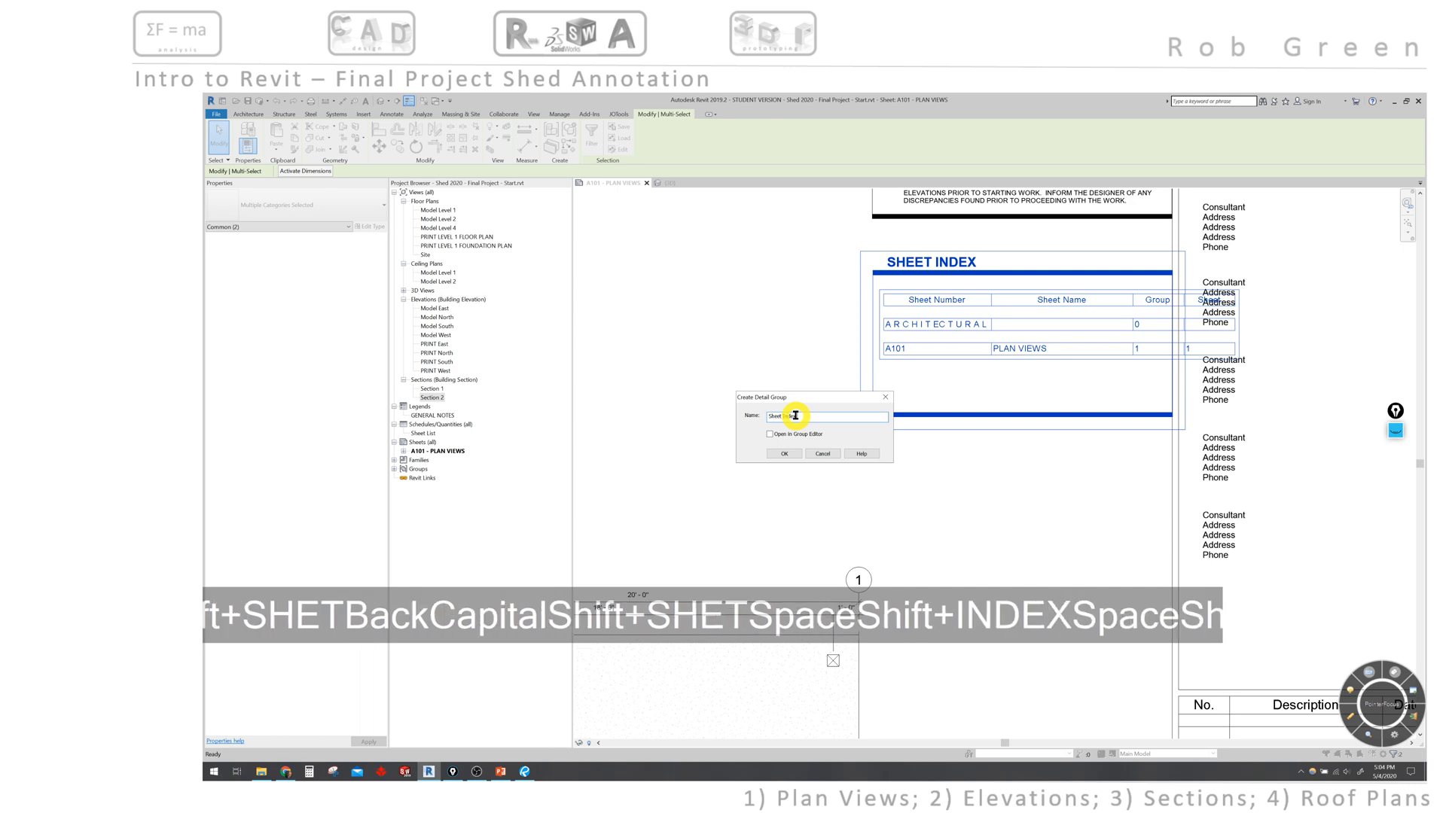
pyautogui.write('Group')
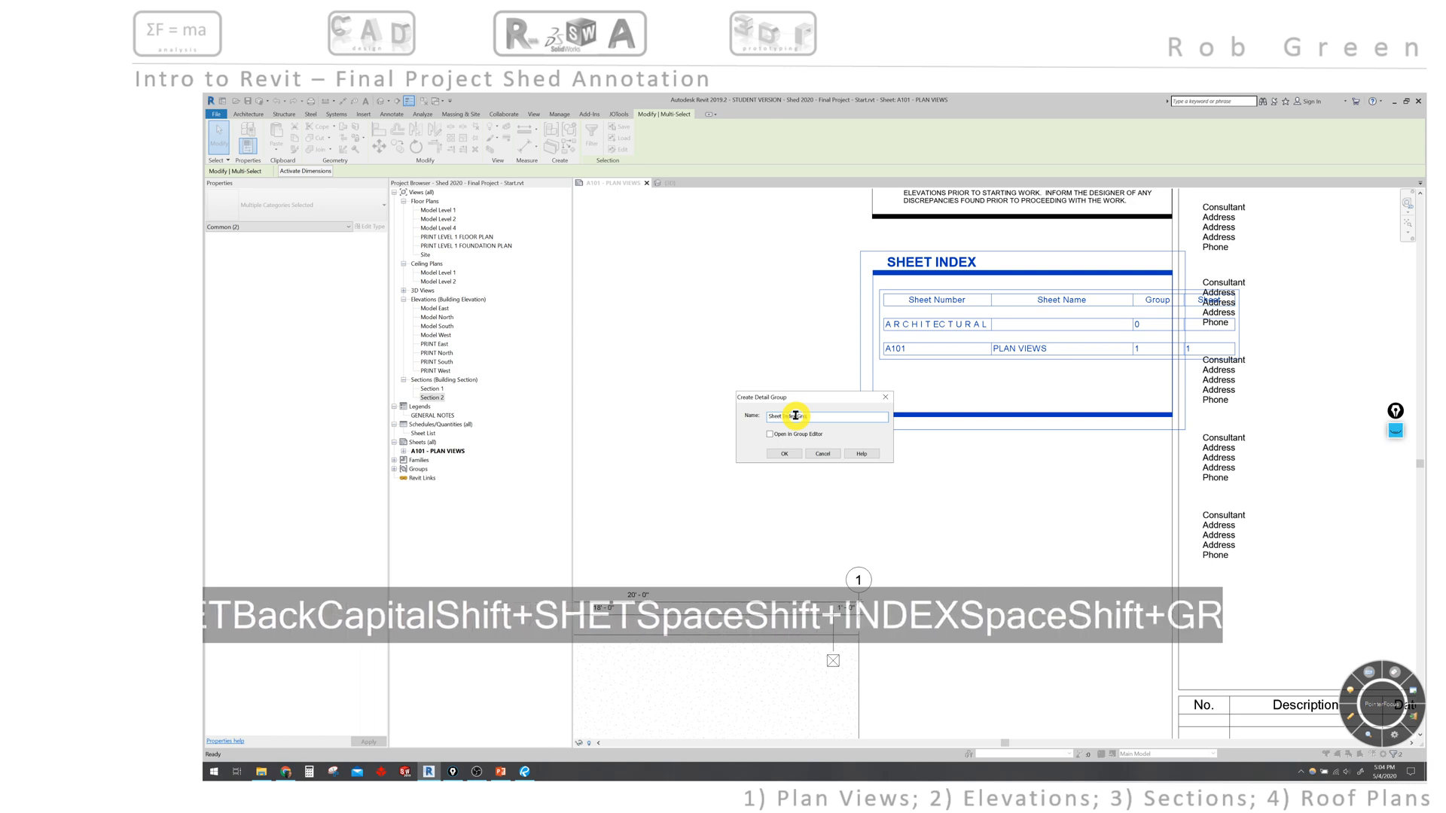
pyautogui.click(796, 454)
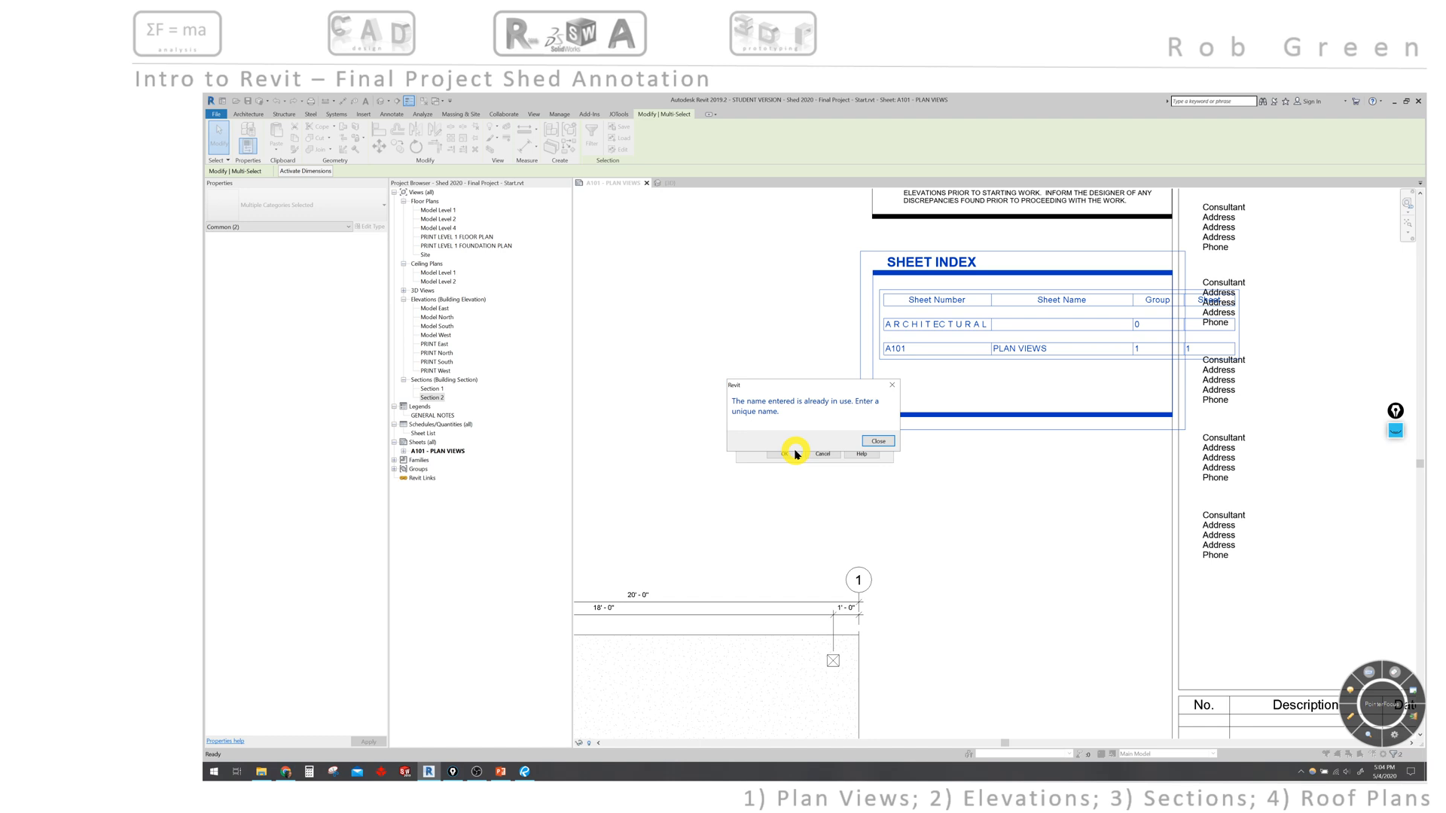
pyautogui.click(878, 441)
# - Change the detail group's name to Sheet Index Group New and create the group
pyautogui.click(822, 417)
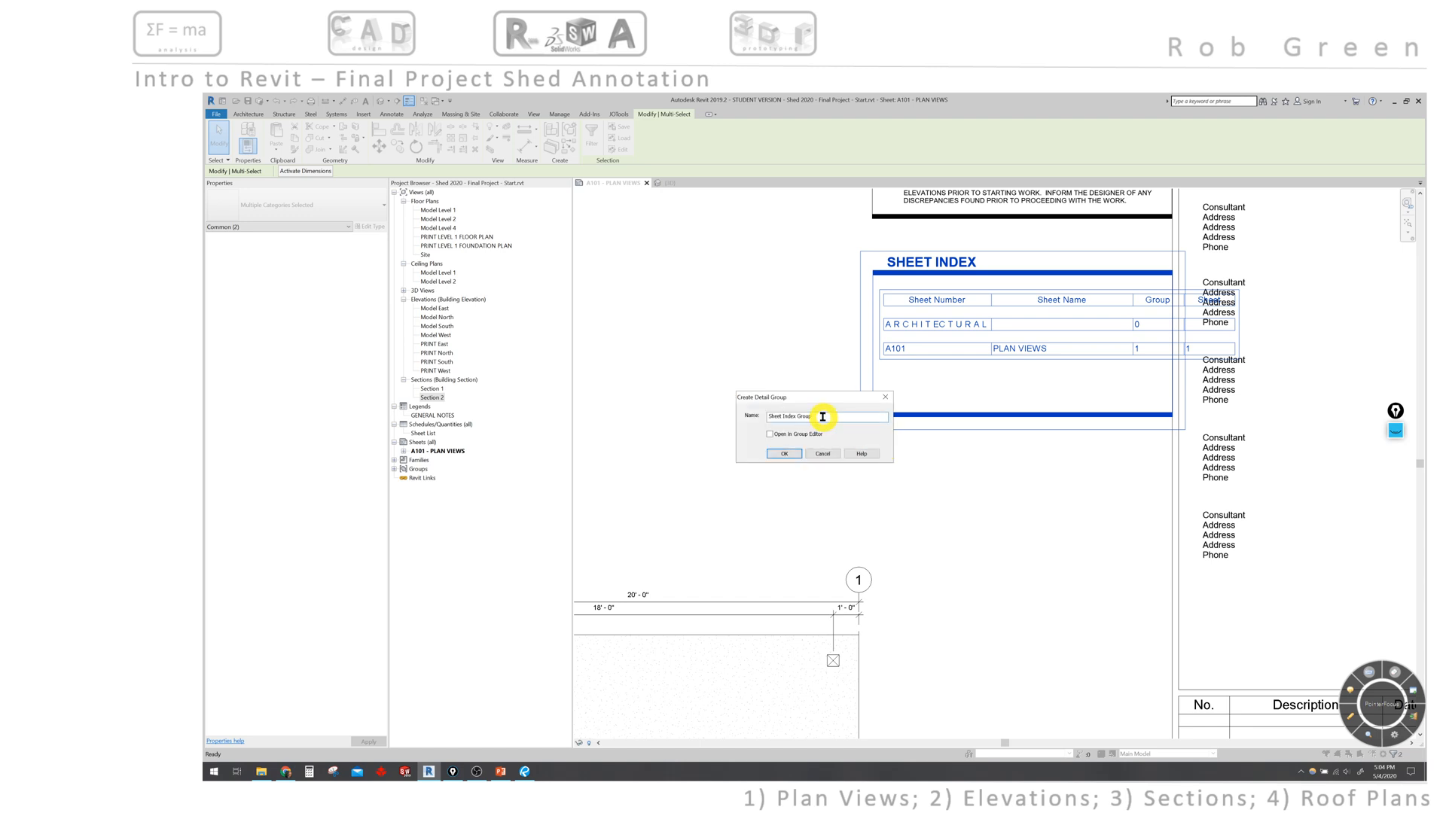
pyautogui.write('1')
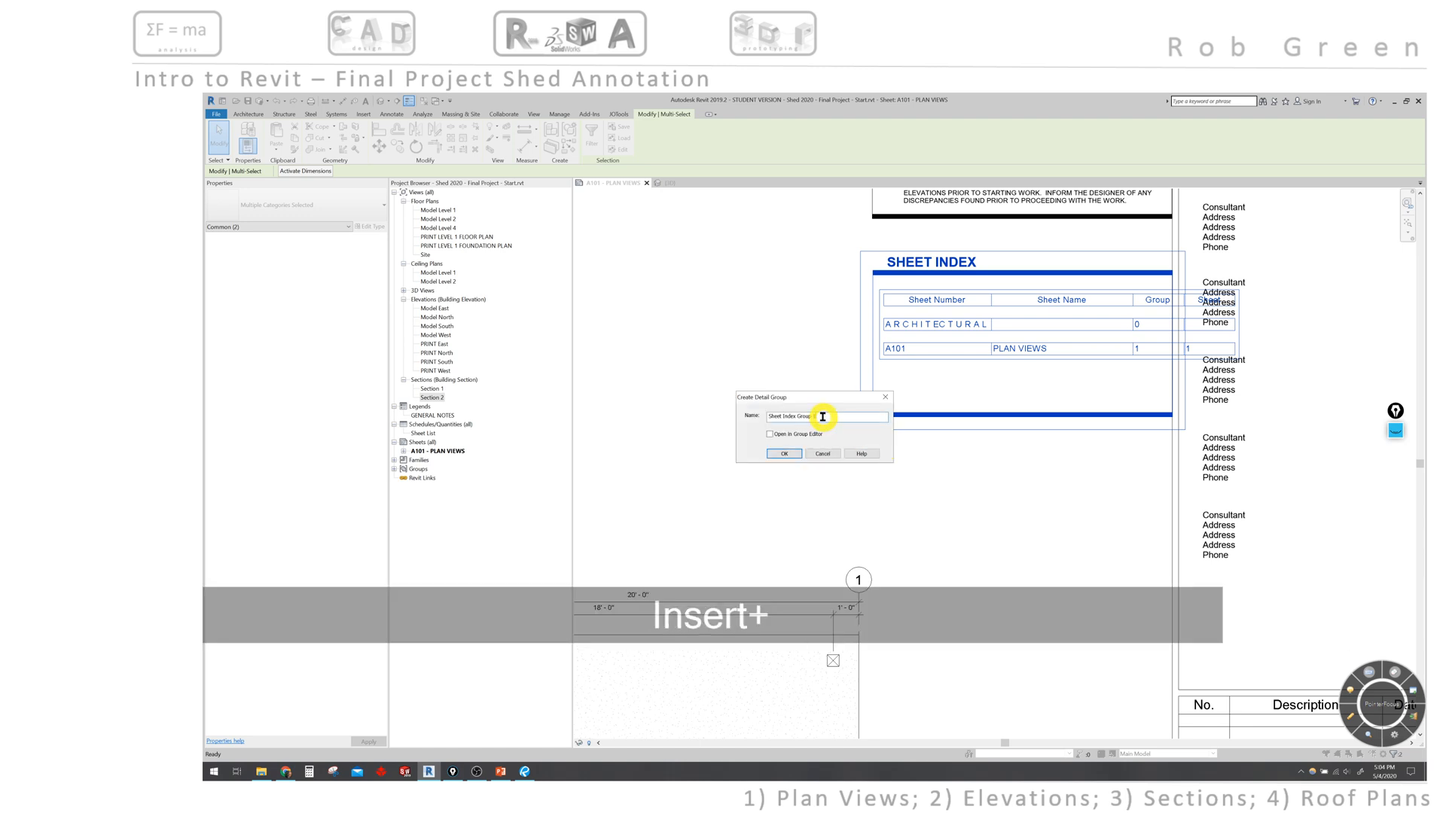
pyautogui.press('BackSpace')
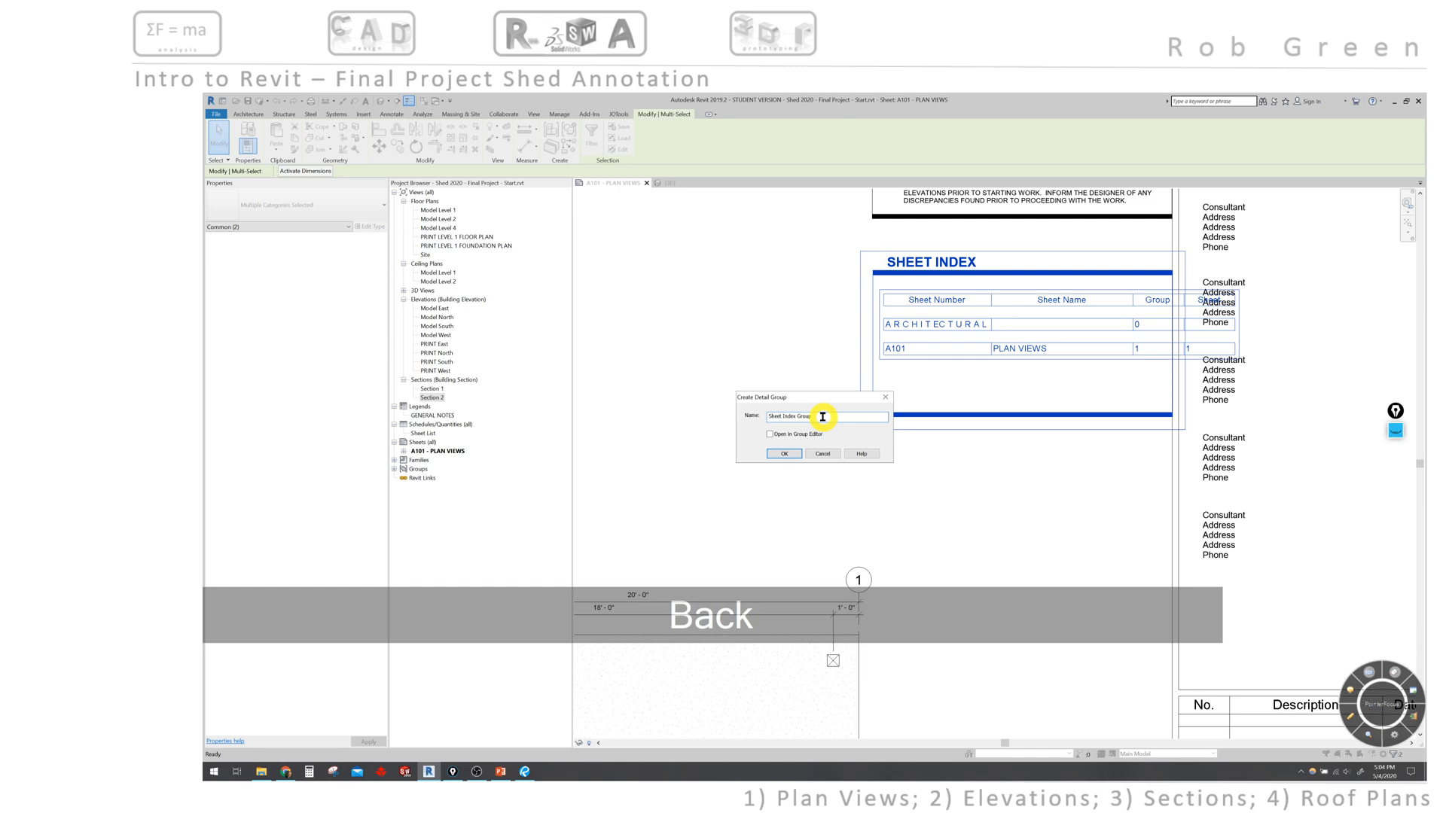
pyautogui.write('New')
pyautogui.press('Return')
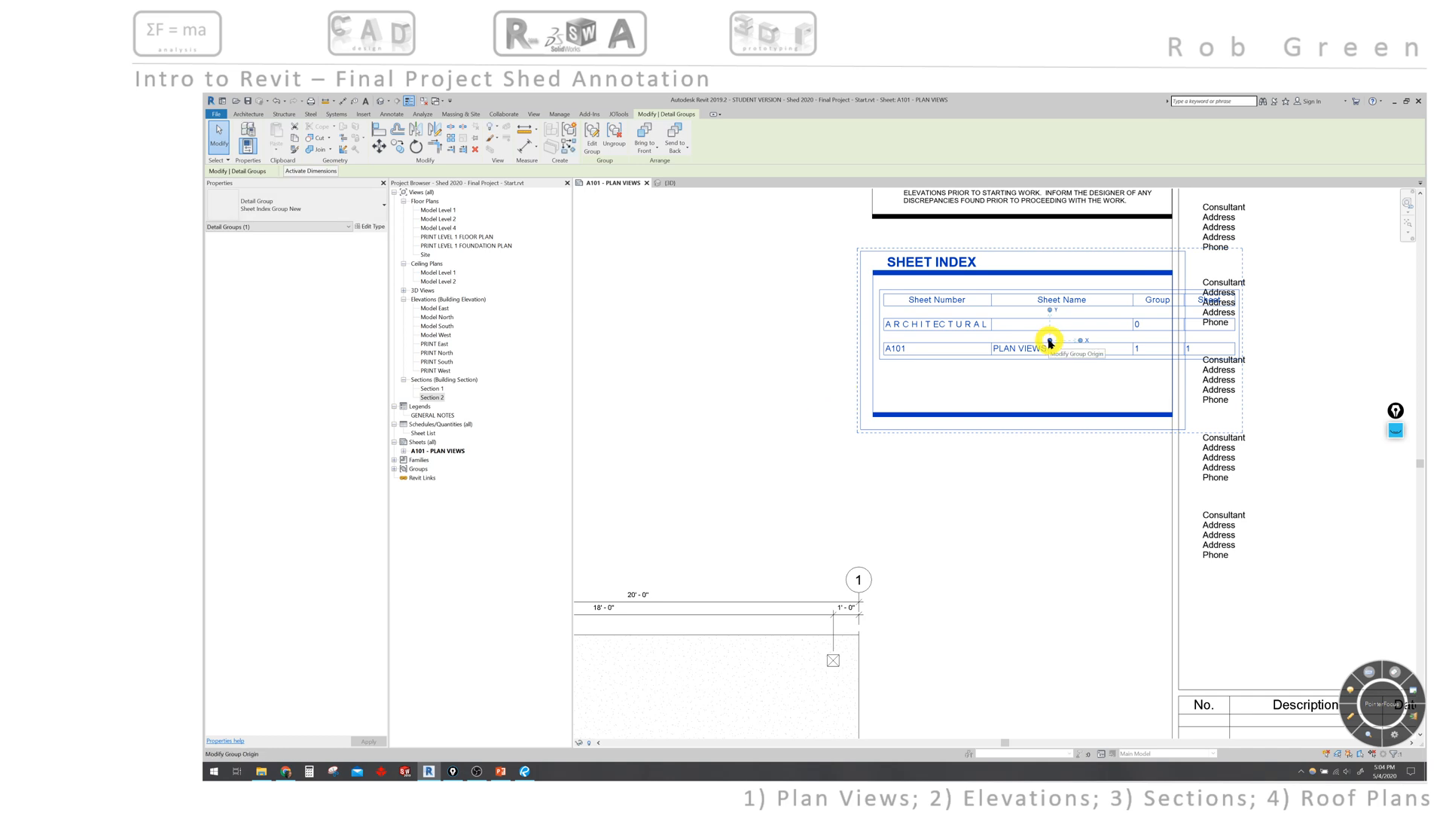
# - Move the detail group's origin to the upper-right corner of the SHEET INDEX box
pyautogui.moveTo(1050, 343); pyautogui.dragTo(1172, 272)
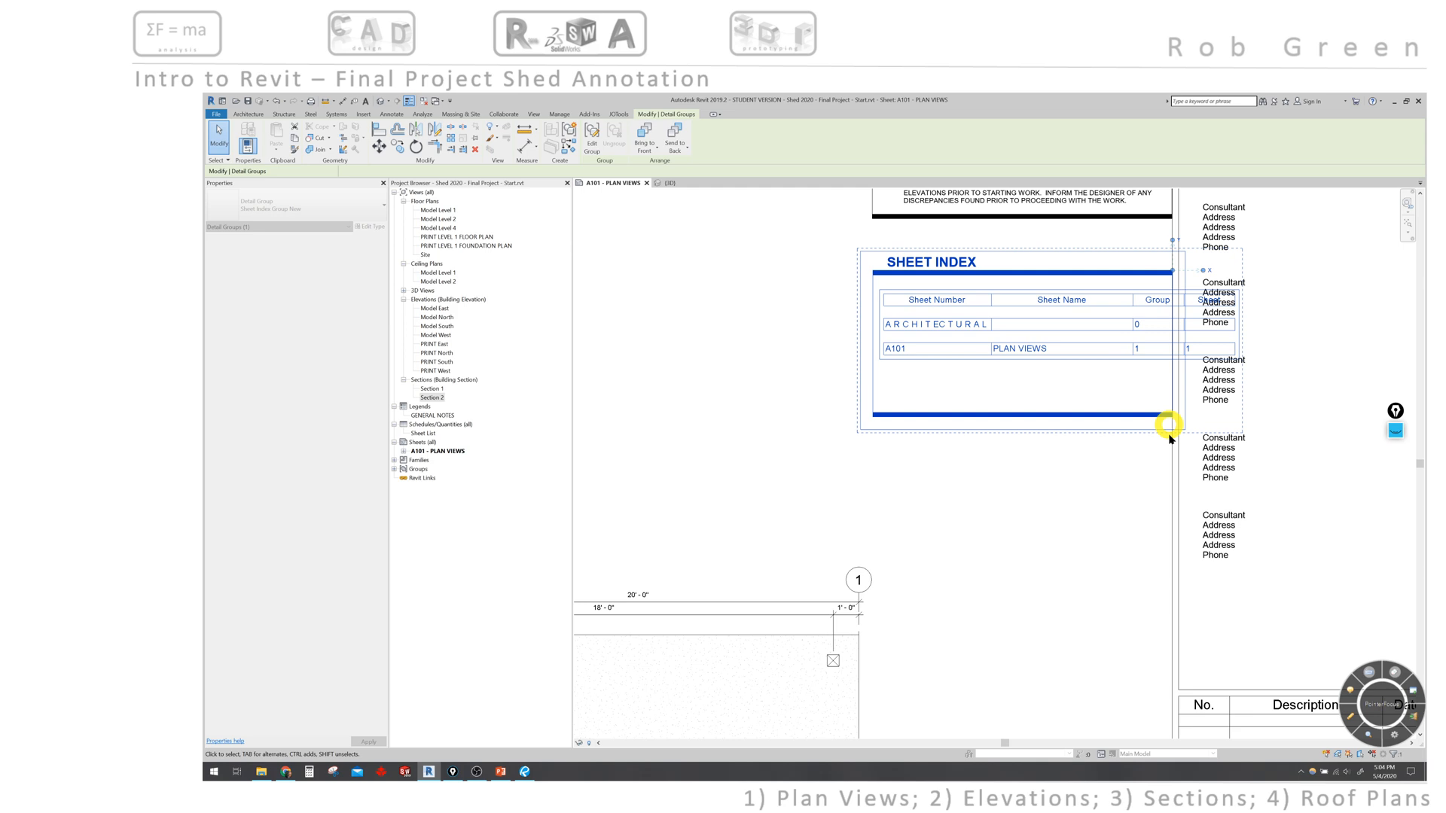
pyautogui.click(671, 332)
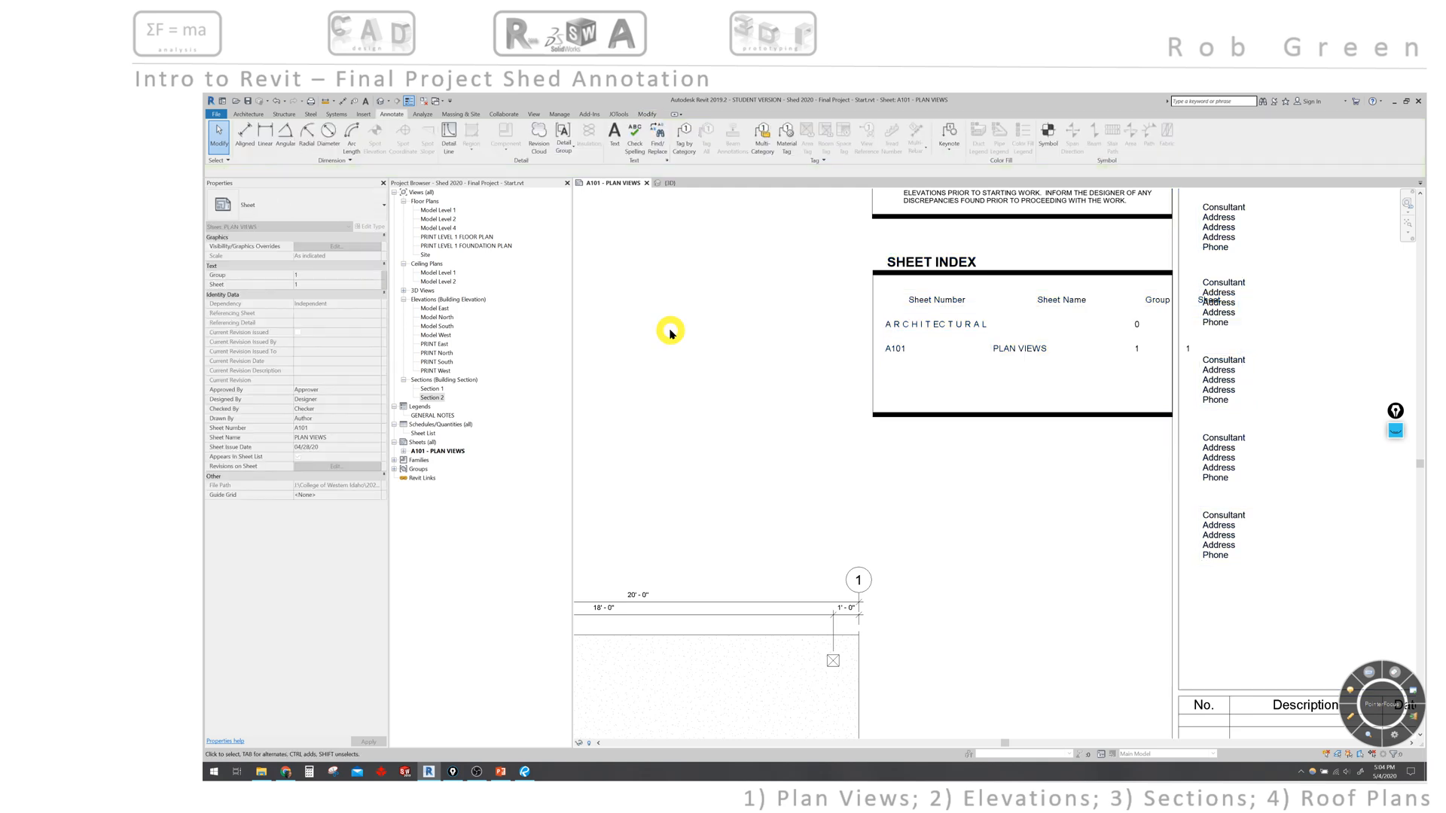
pyautogui.scroll(-1, 692, 321)
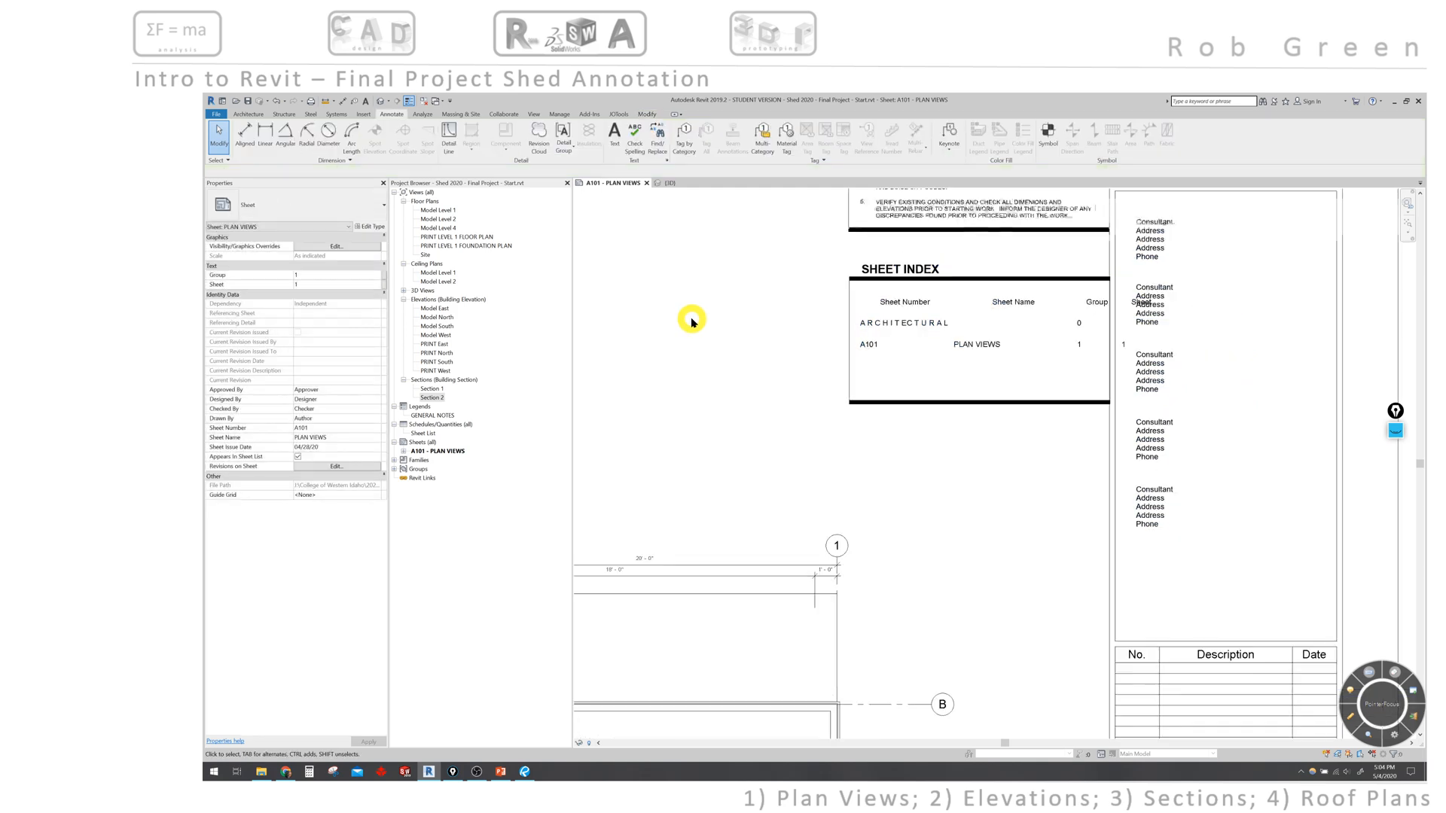
pyautogui.scroll(-2, 691, 321)
pyautogui.moveTo(701, 383); pyautogui.dragTo(710, 425, button='middle')
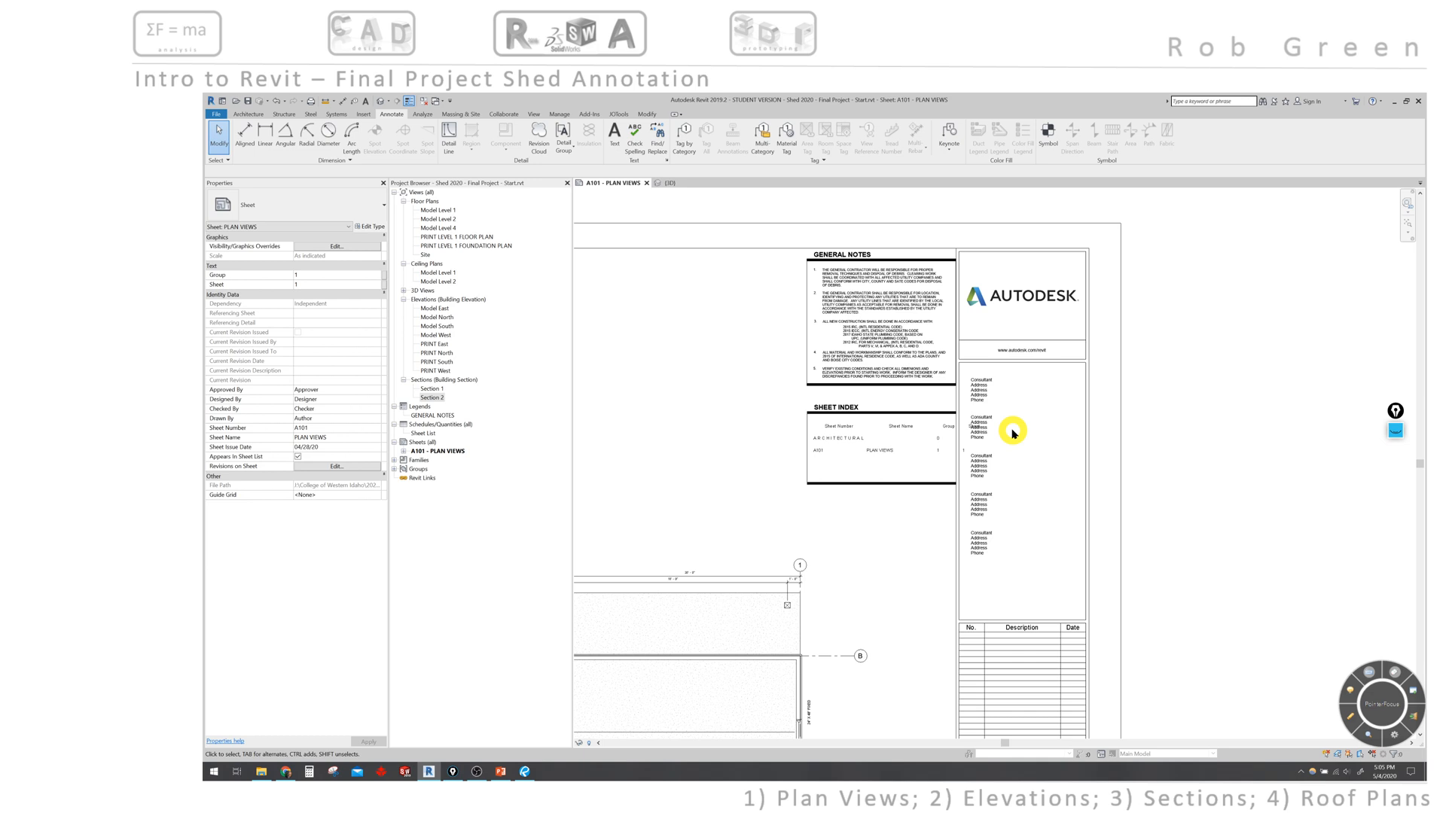
# - Open the sheet's title block family for editing and check its logo, consultant text and upper border line by selecting each
pyautogui.click(1089, 349)
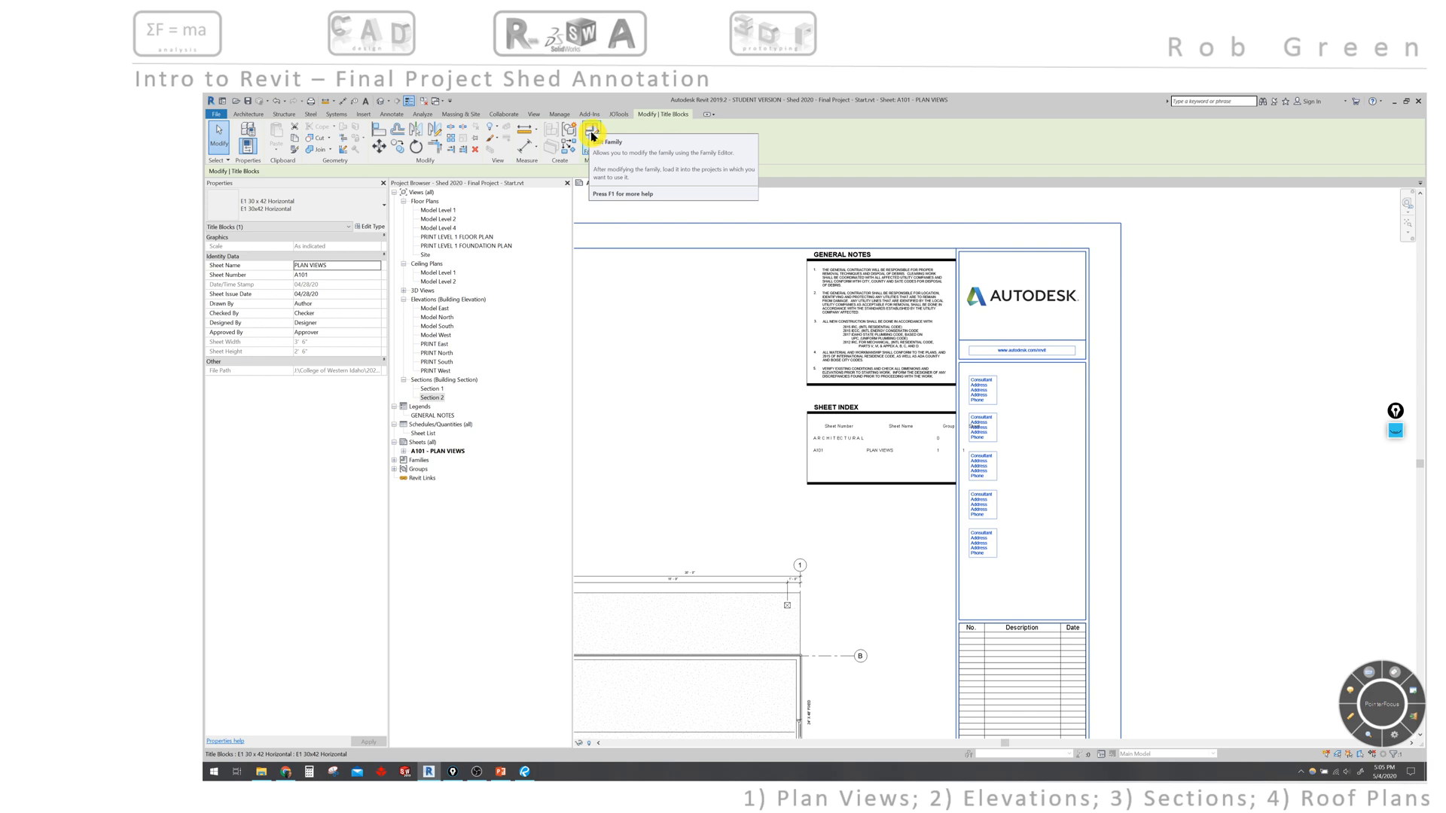
pyautogui.click(593, 138)
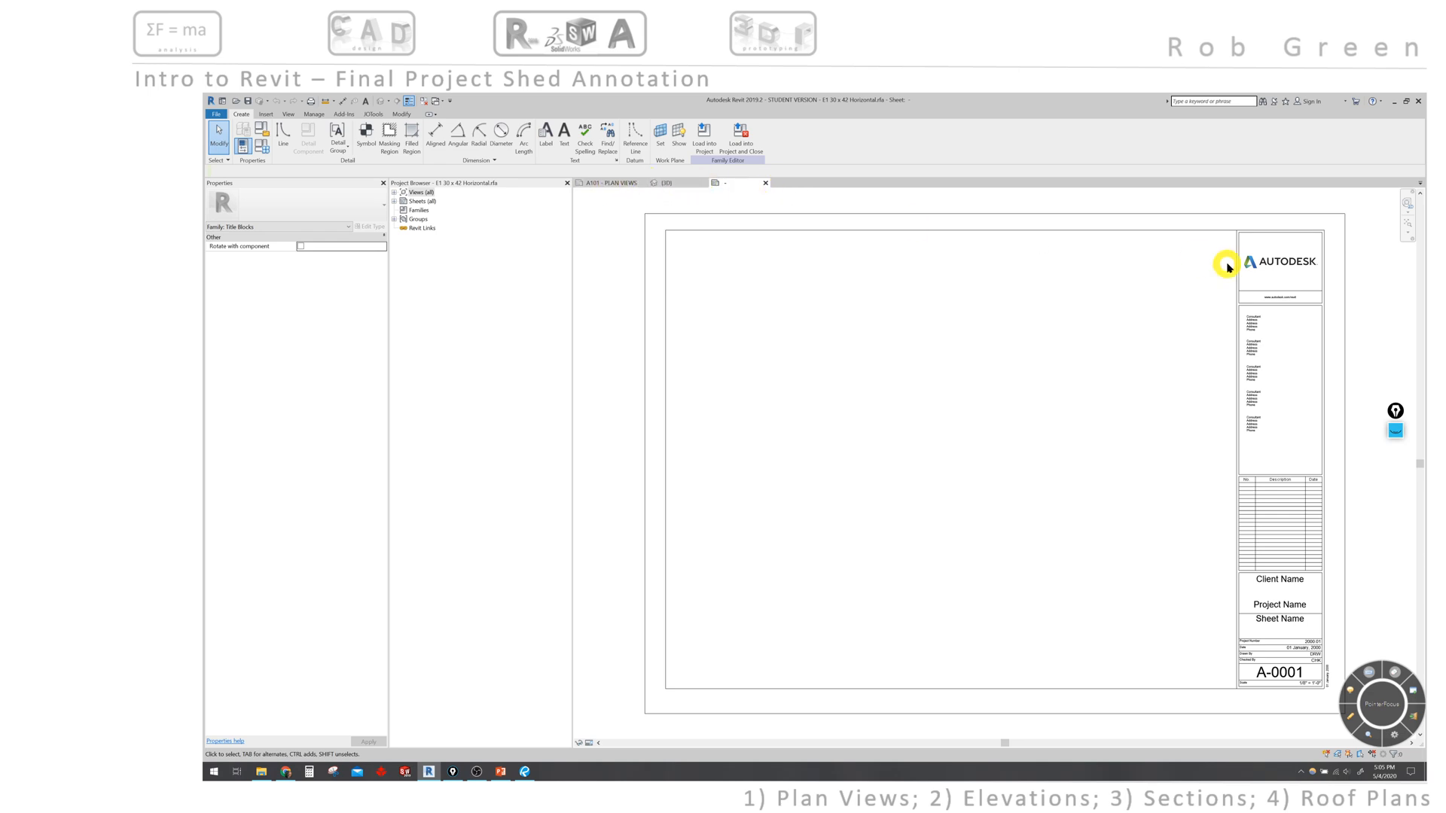
pyautogui.click(1205, 339)
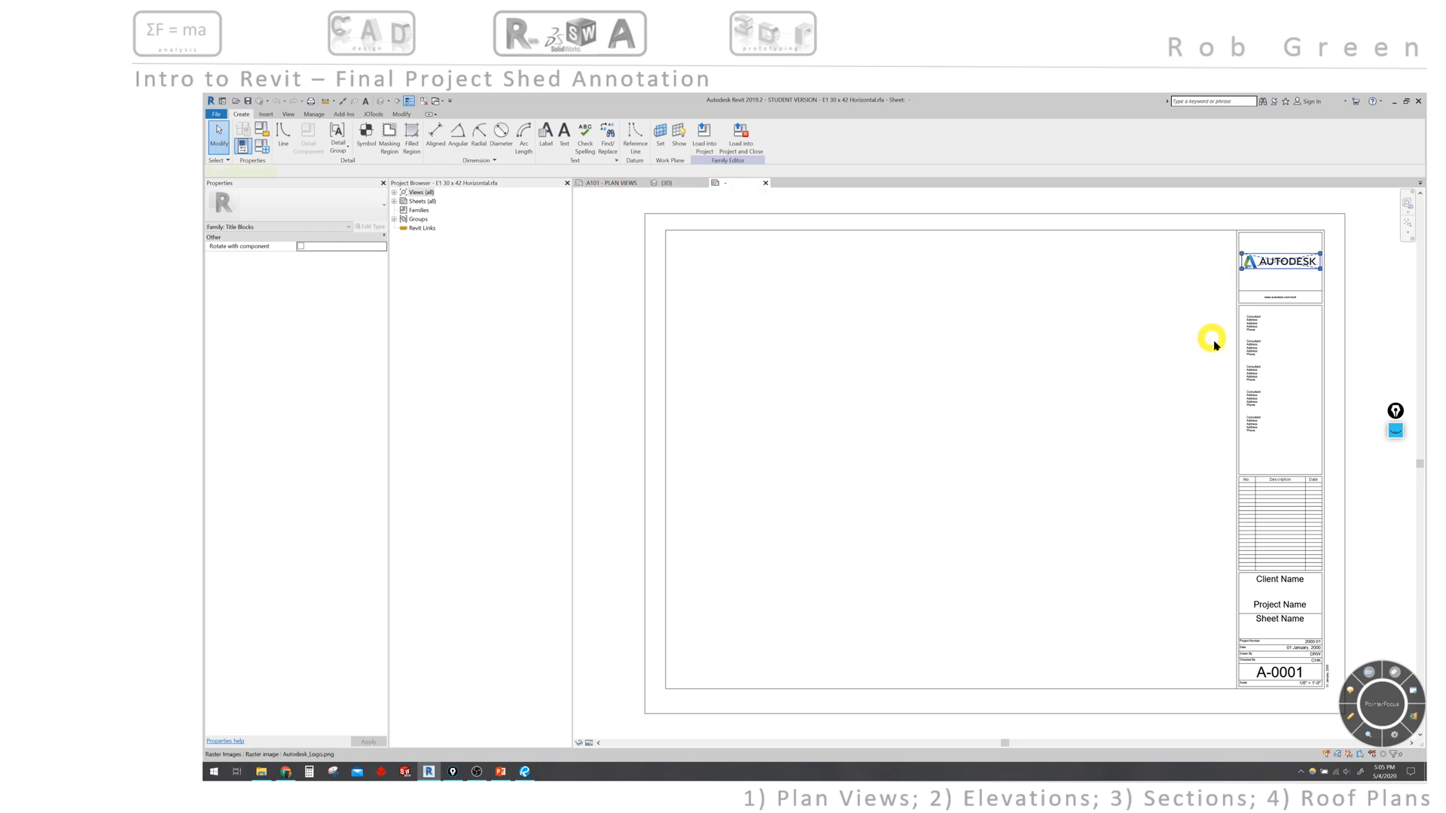
pyautogui.press('Escape')
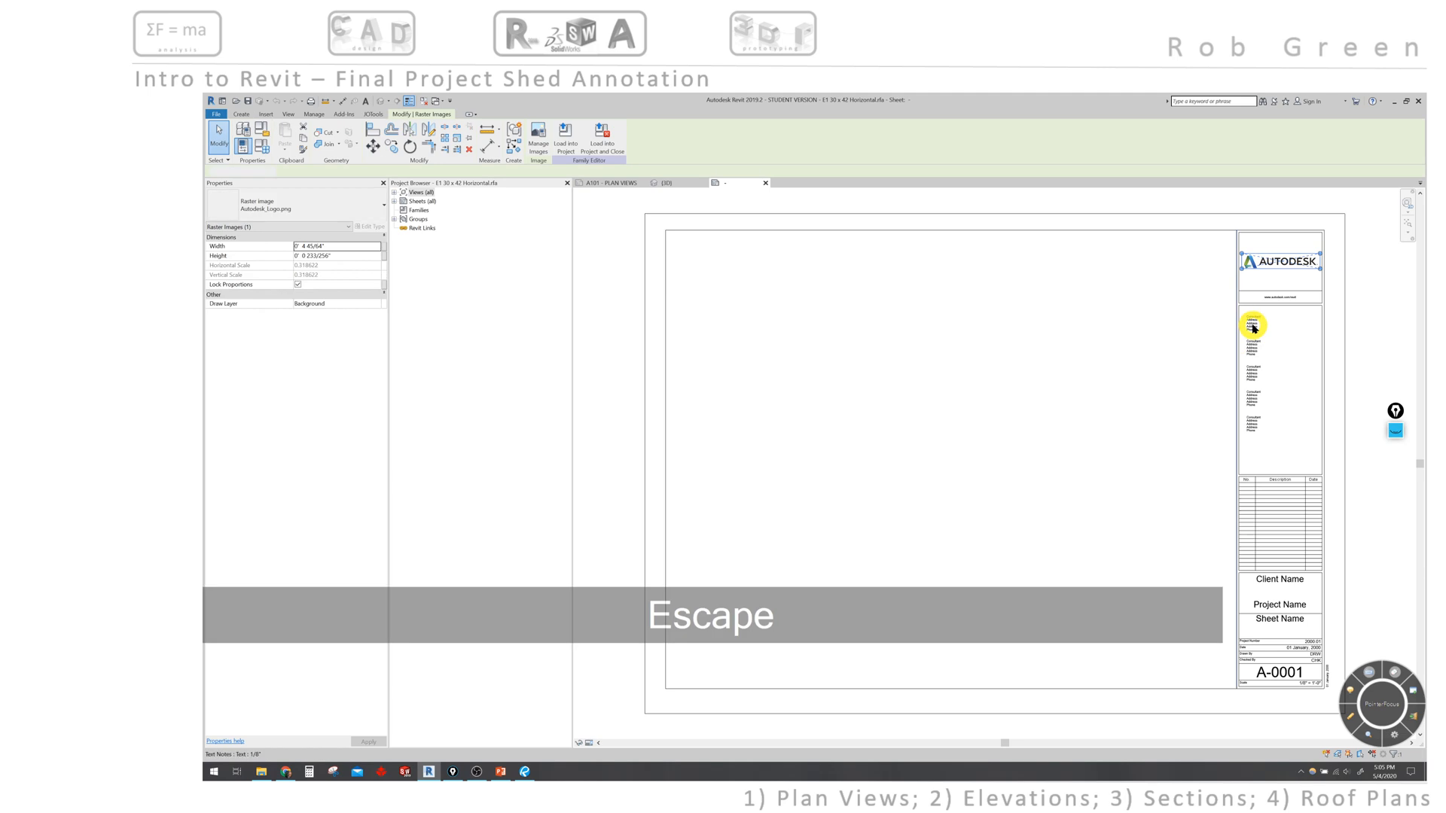
pyautogui.click(1253, 324)
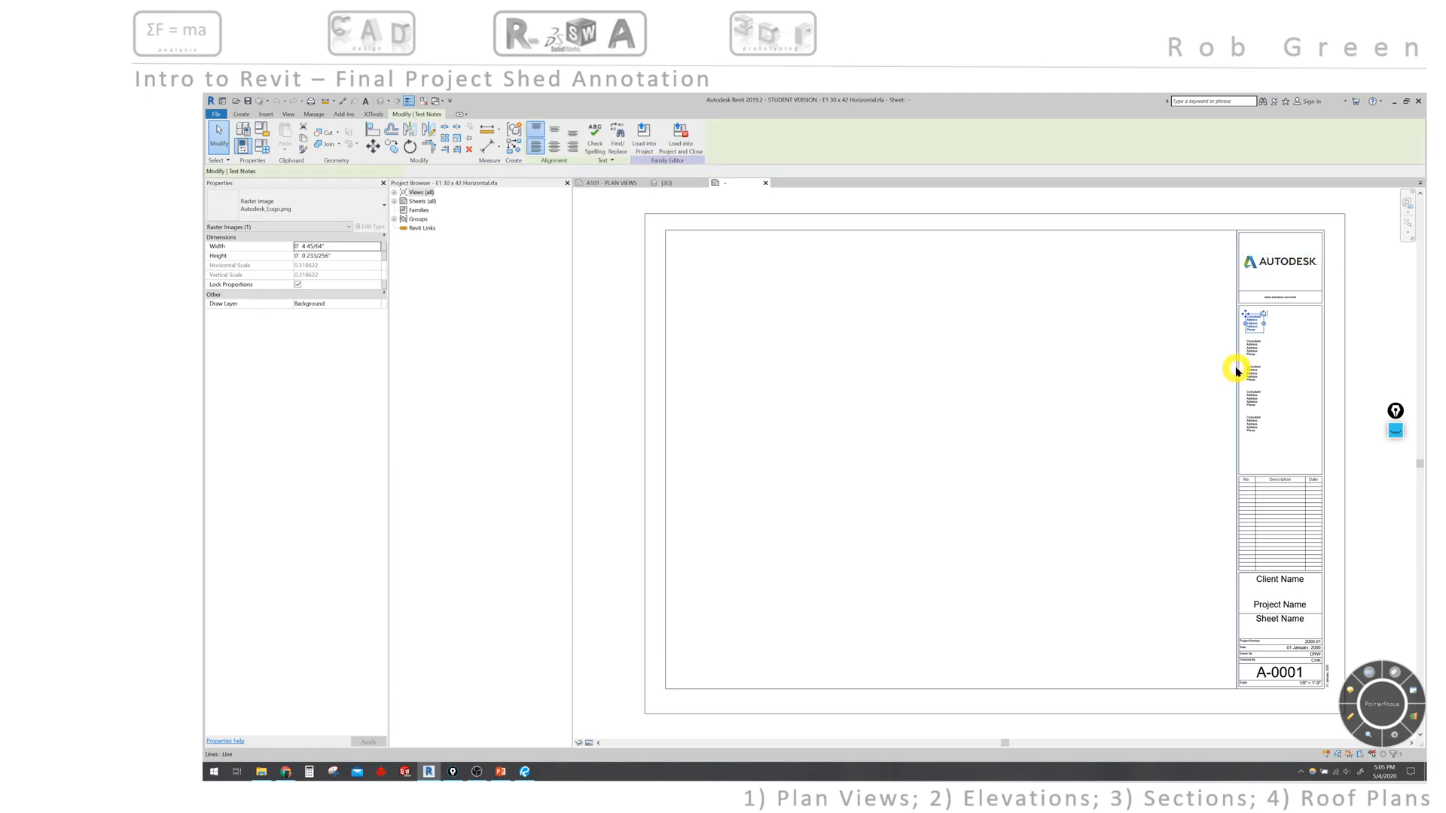
pyautogui.press('Escape')
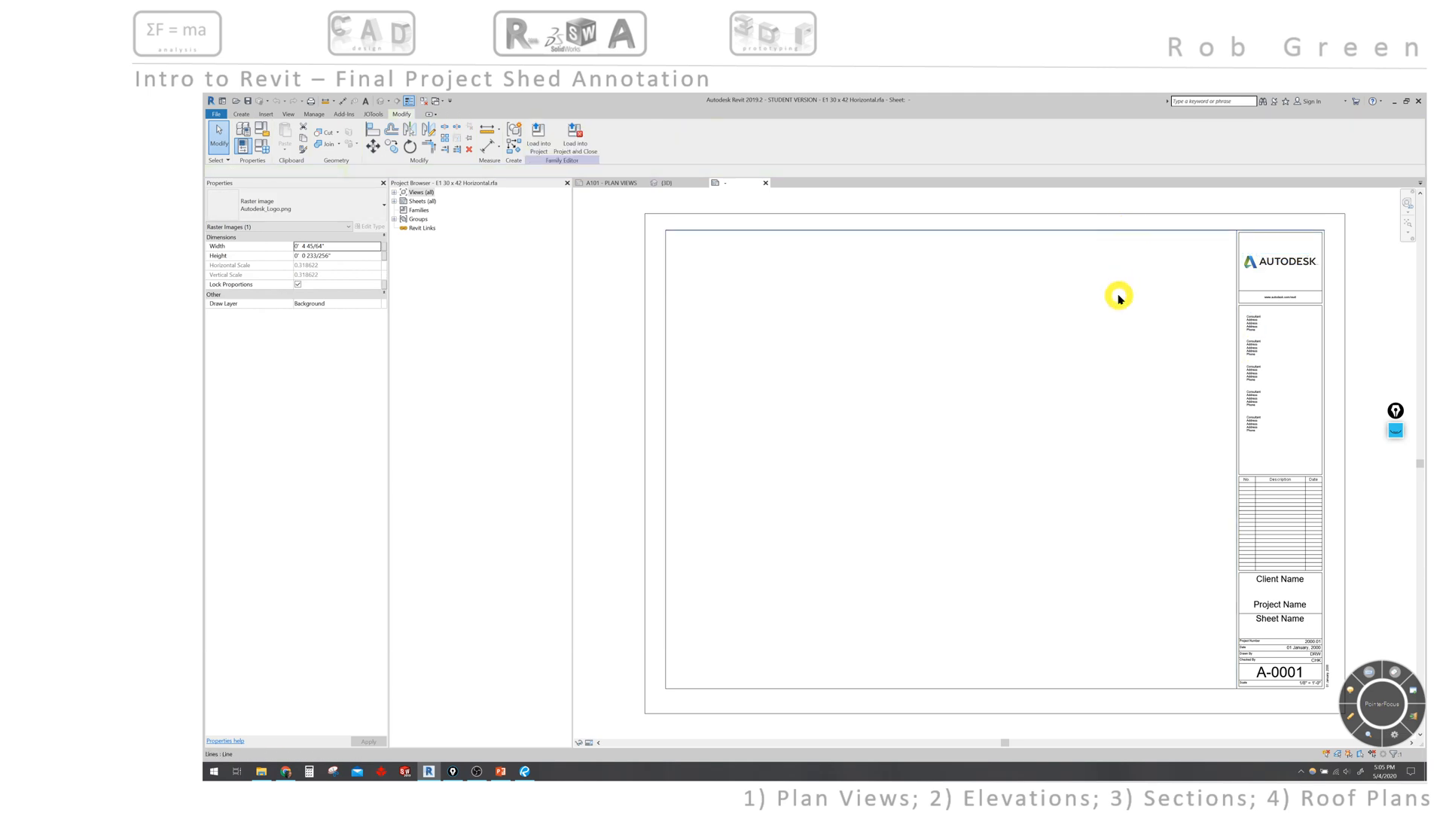
pyautogui.click(1118, 298)
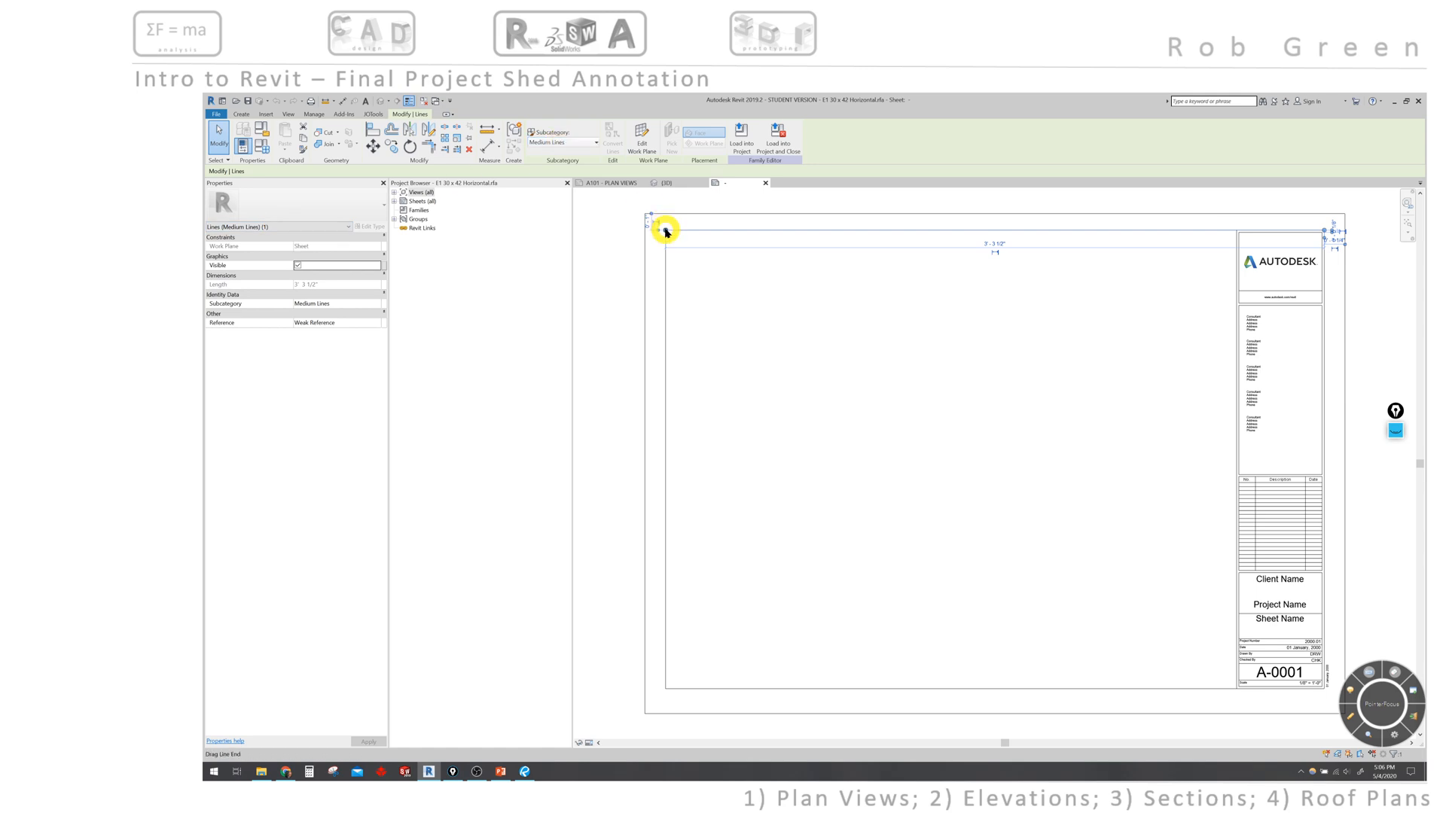
pyautogui.press('Escape')
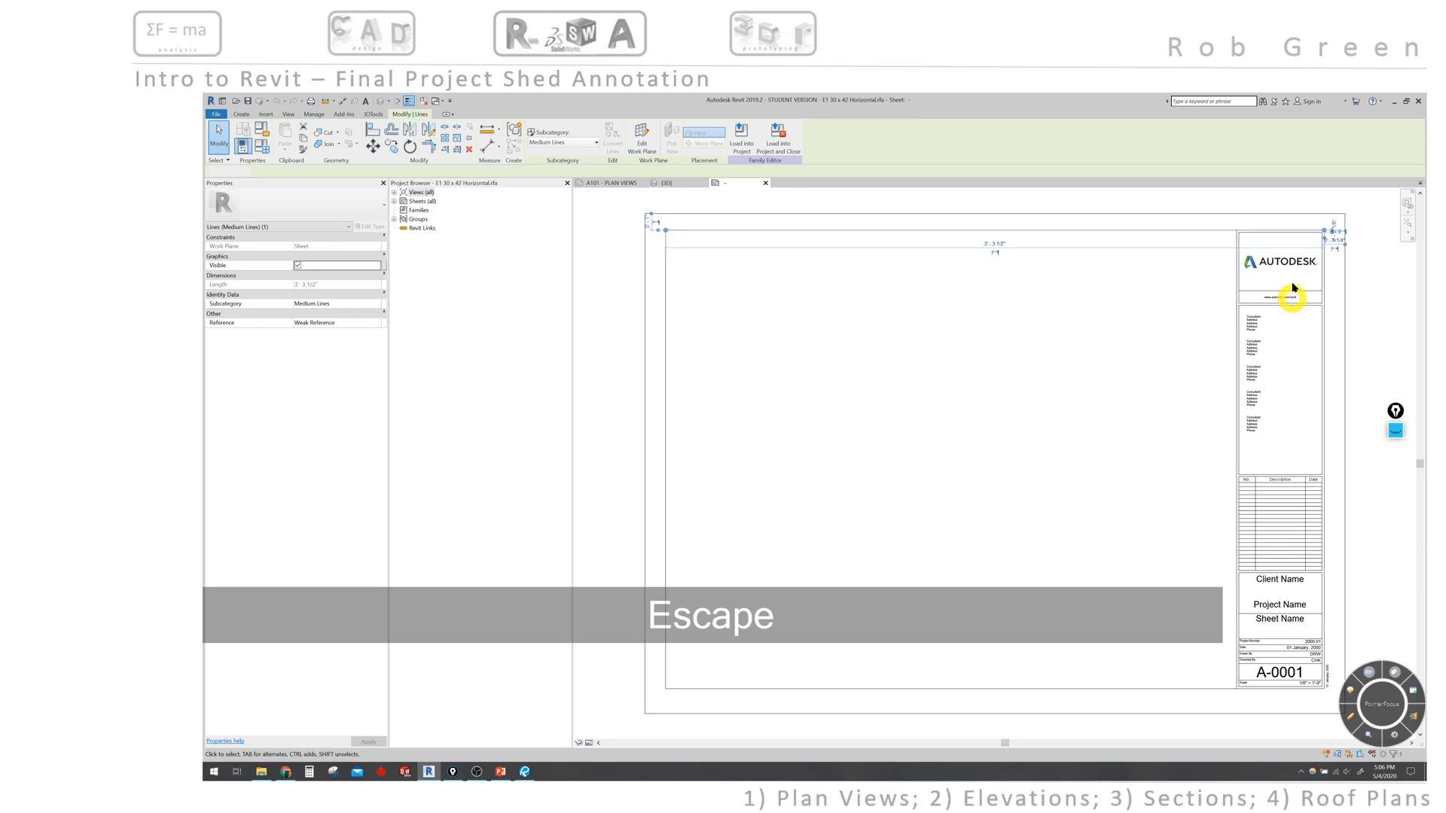
# - Delete the Autodesk logo image from the upper box of the title block
pyautogui.click(1287, 266)
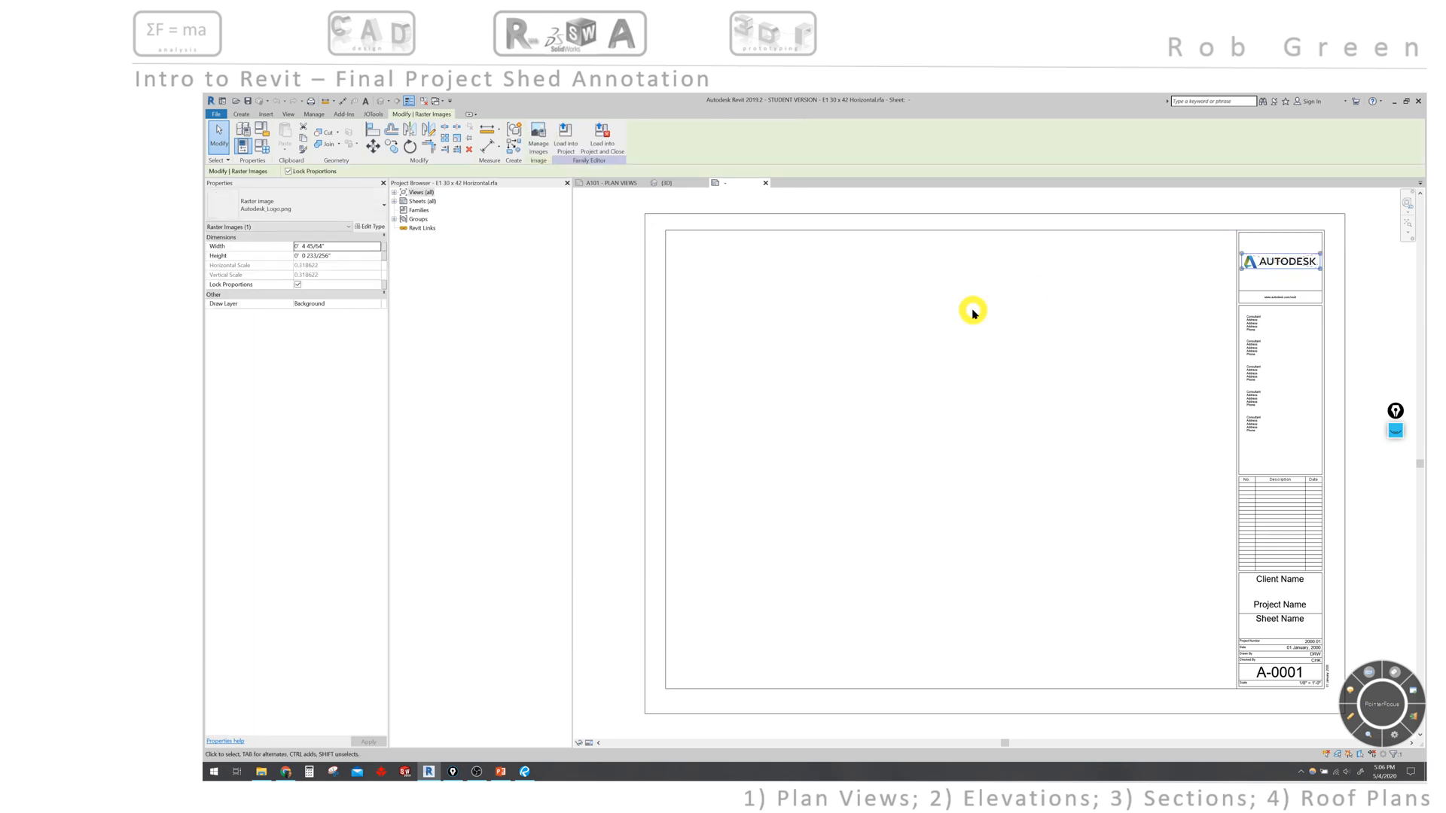
pyautogui.press('Delete')
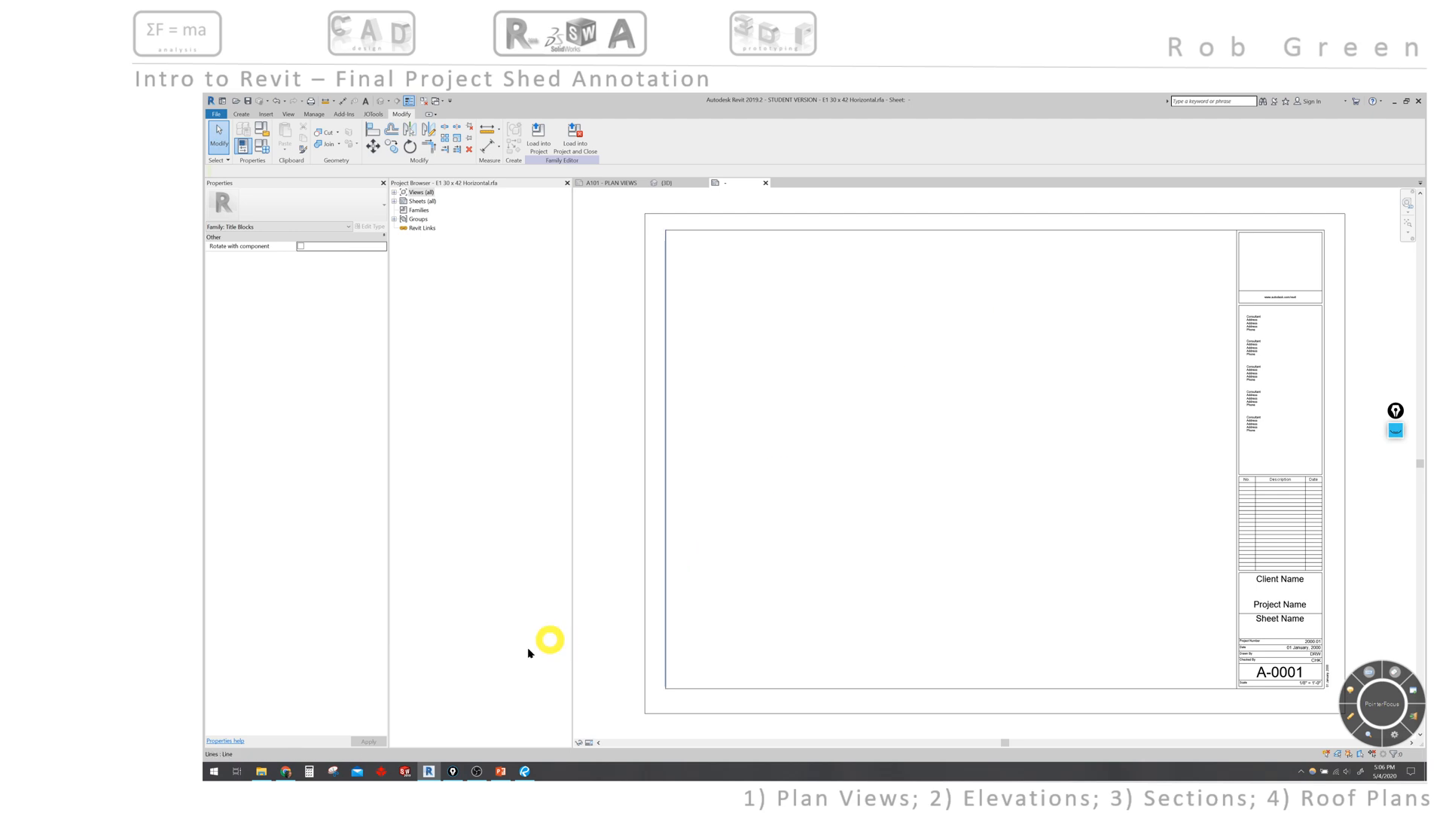
pyautogui.click(333, 772)
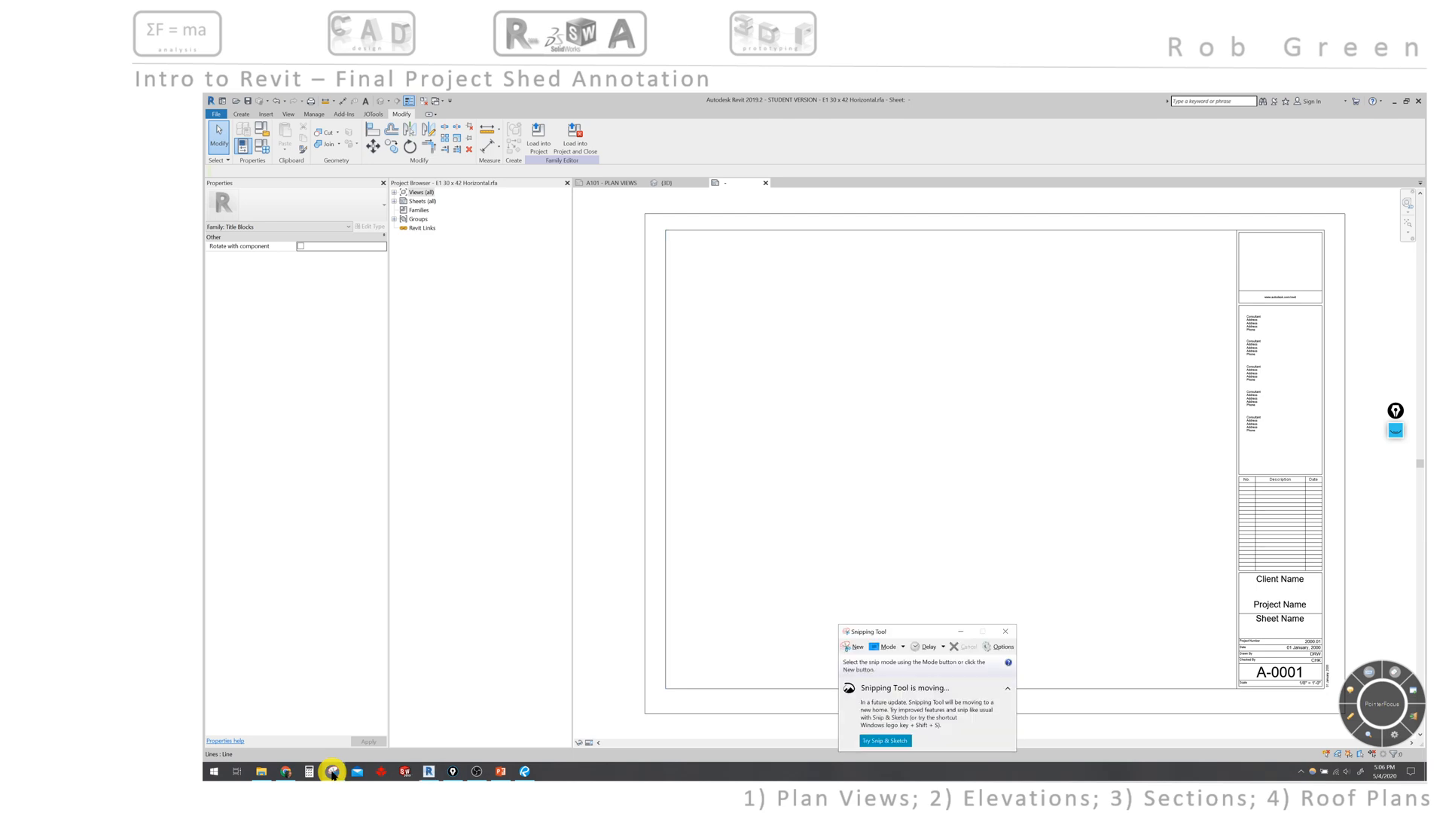
pyautogui.moveTo(912, 631); pyautogui.dragTo(773, 509)
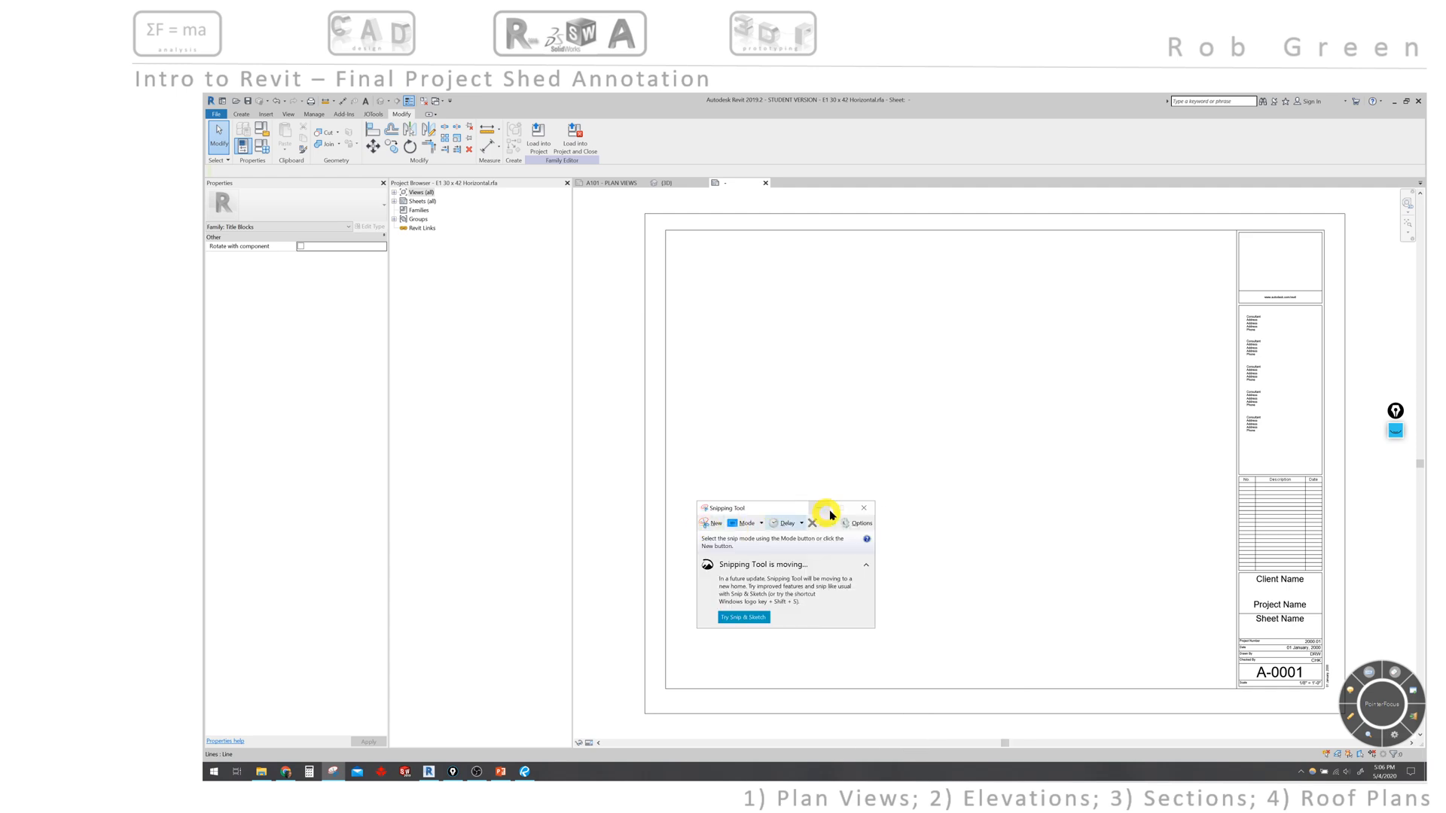
pyautogui.click(818, 507)
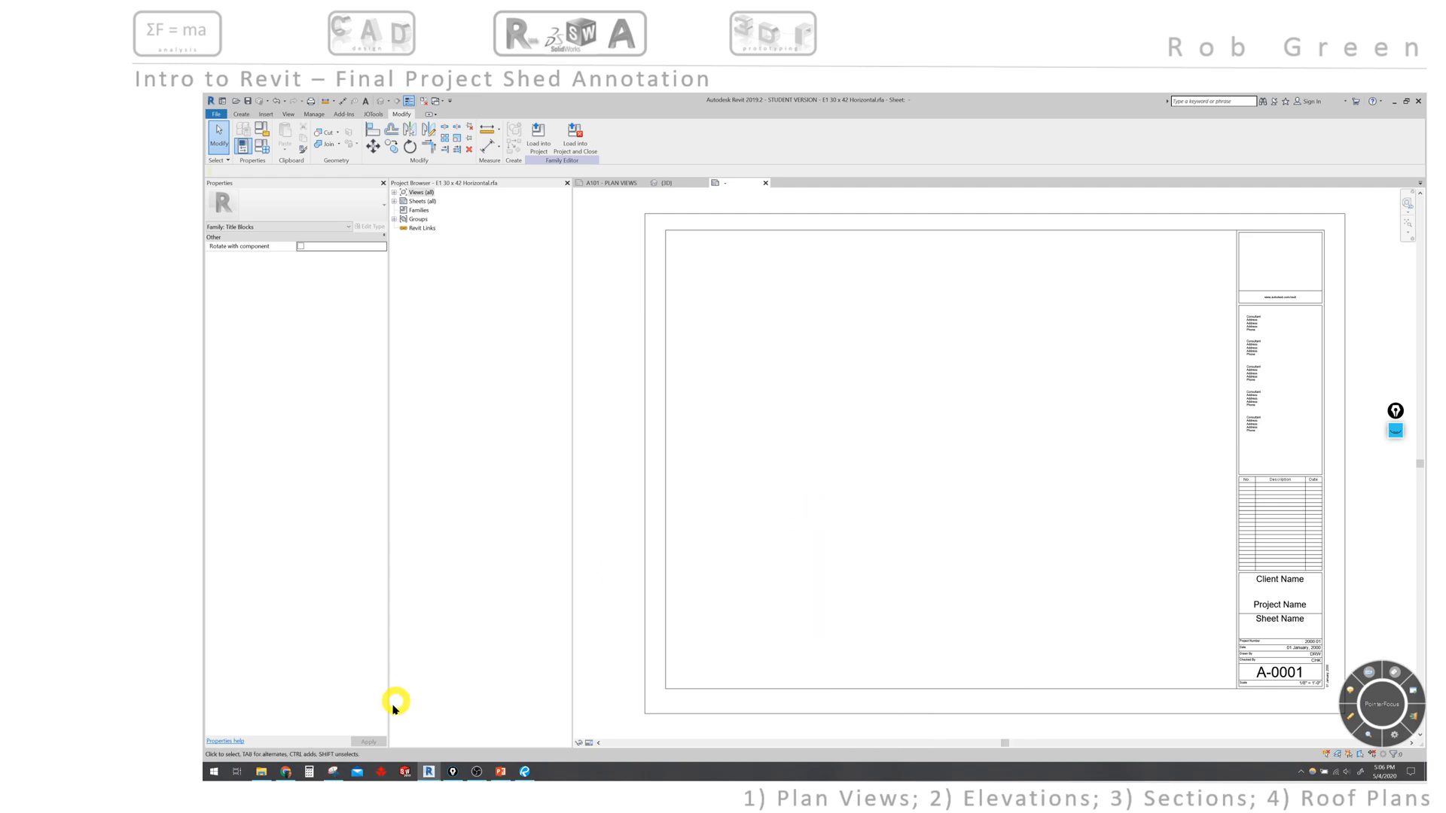
# - Find and open Snipping Tool, and capture a rectangular snip of Revit's Modify ribbon tools
pyautogui.click(215, 771)
pyautogui.write('xnip')
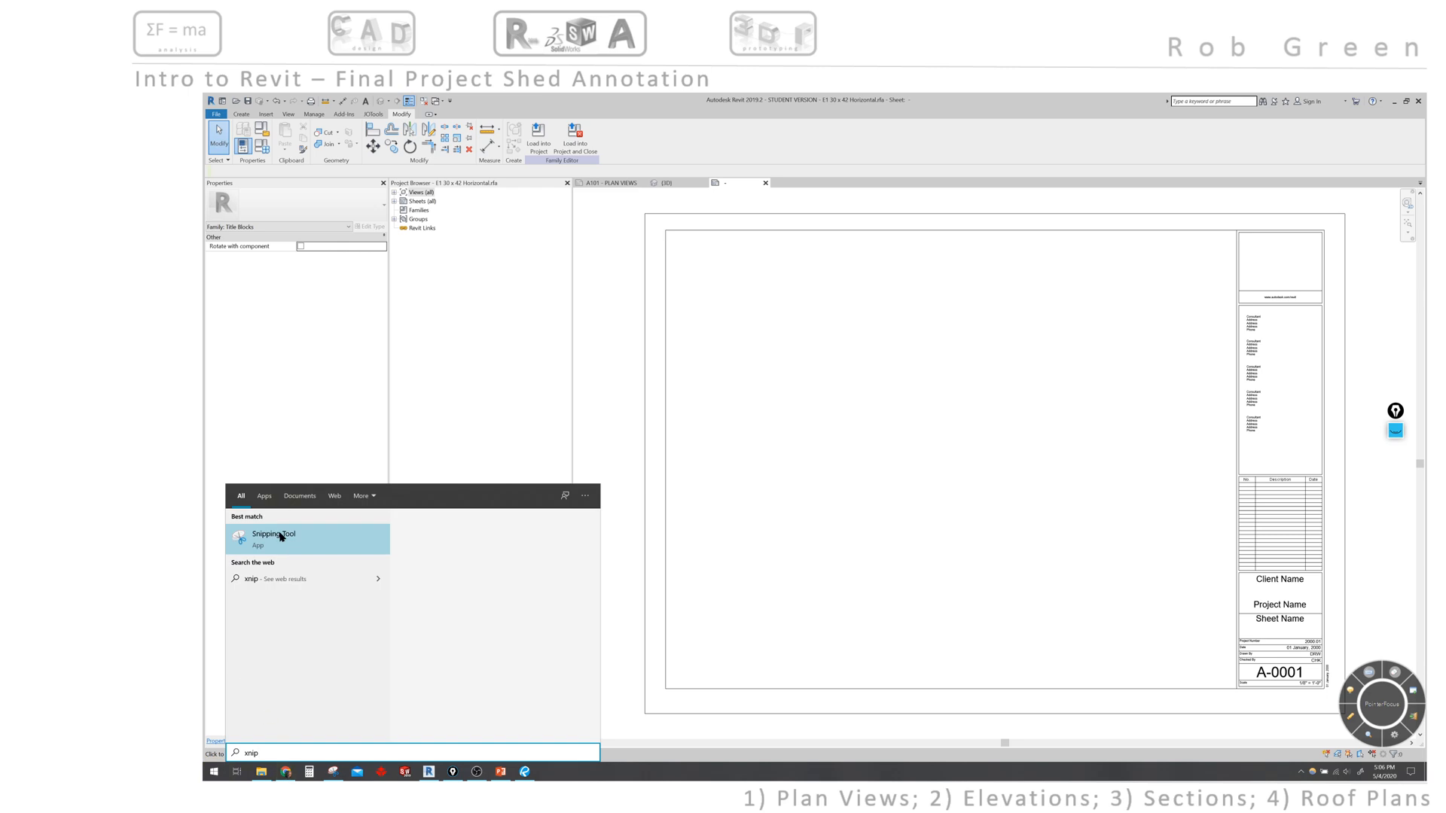
pyautogui.click(279, 536)
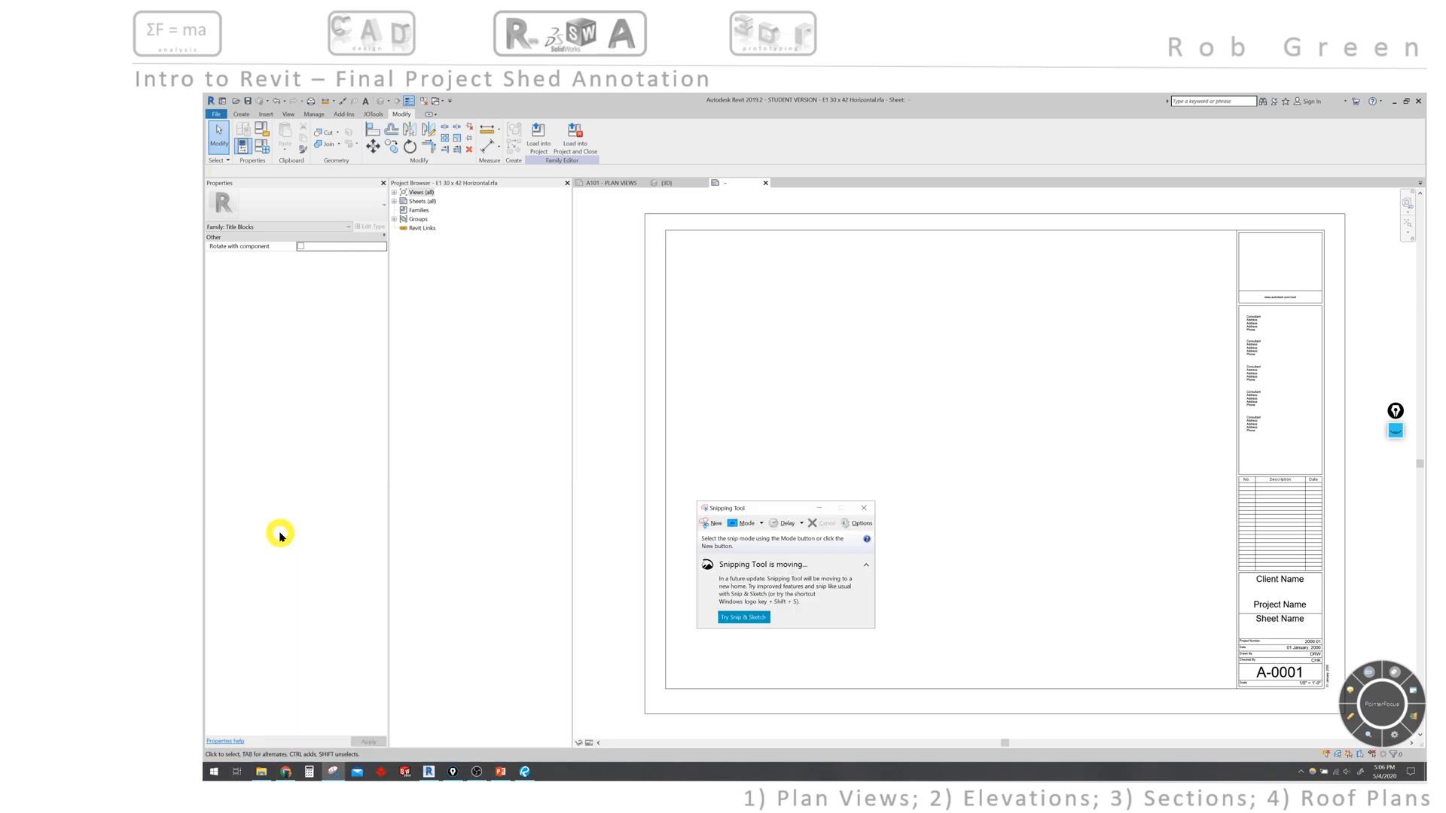
pyautogui.click(706, 525)
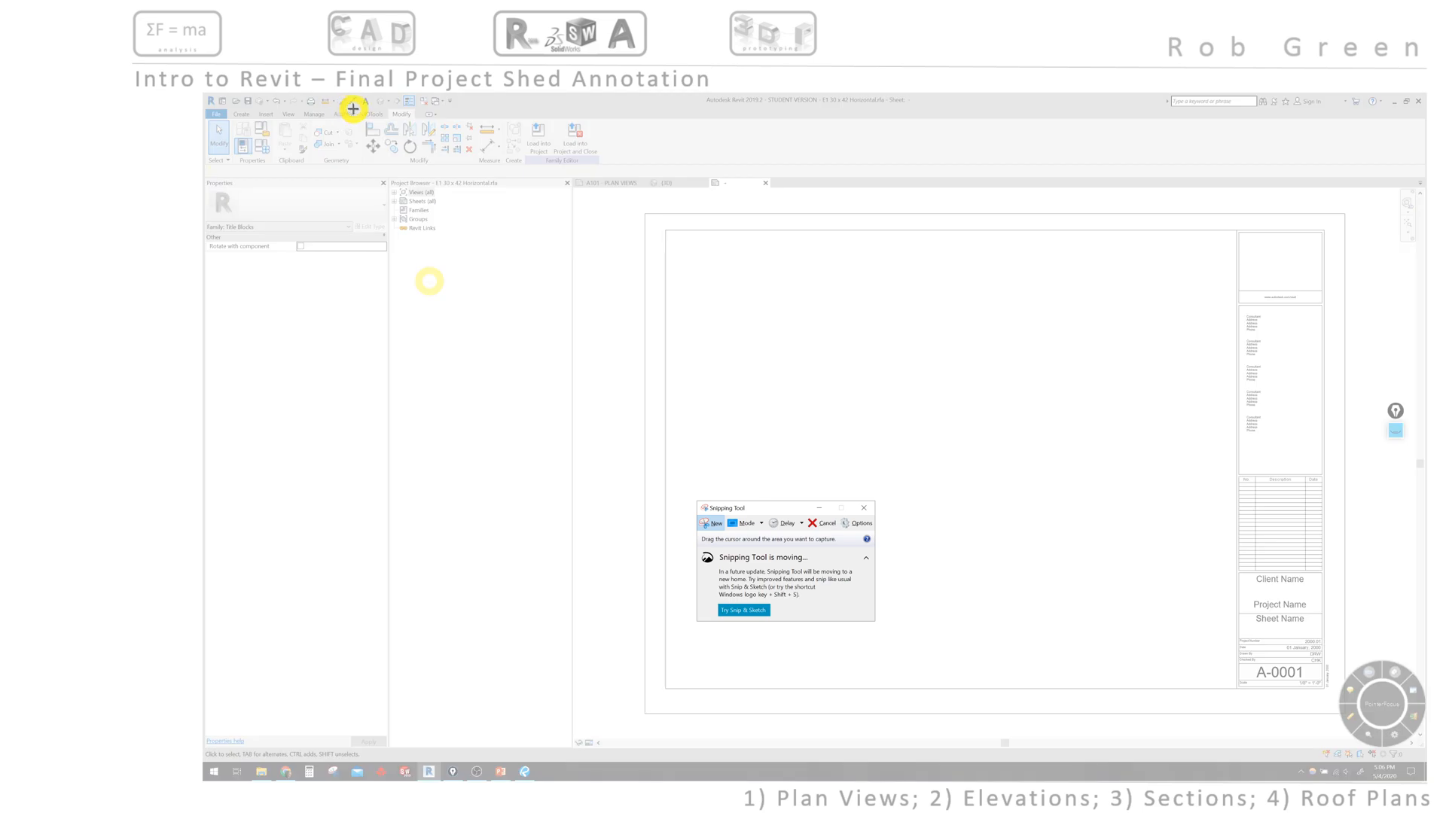
pyautogui.moveTo(352, 109); pyautogui.dragTo(503, 180)
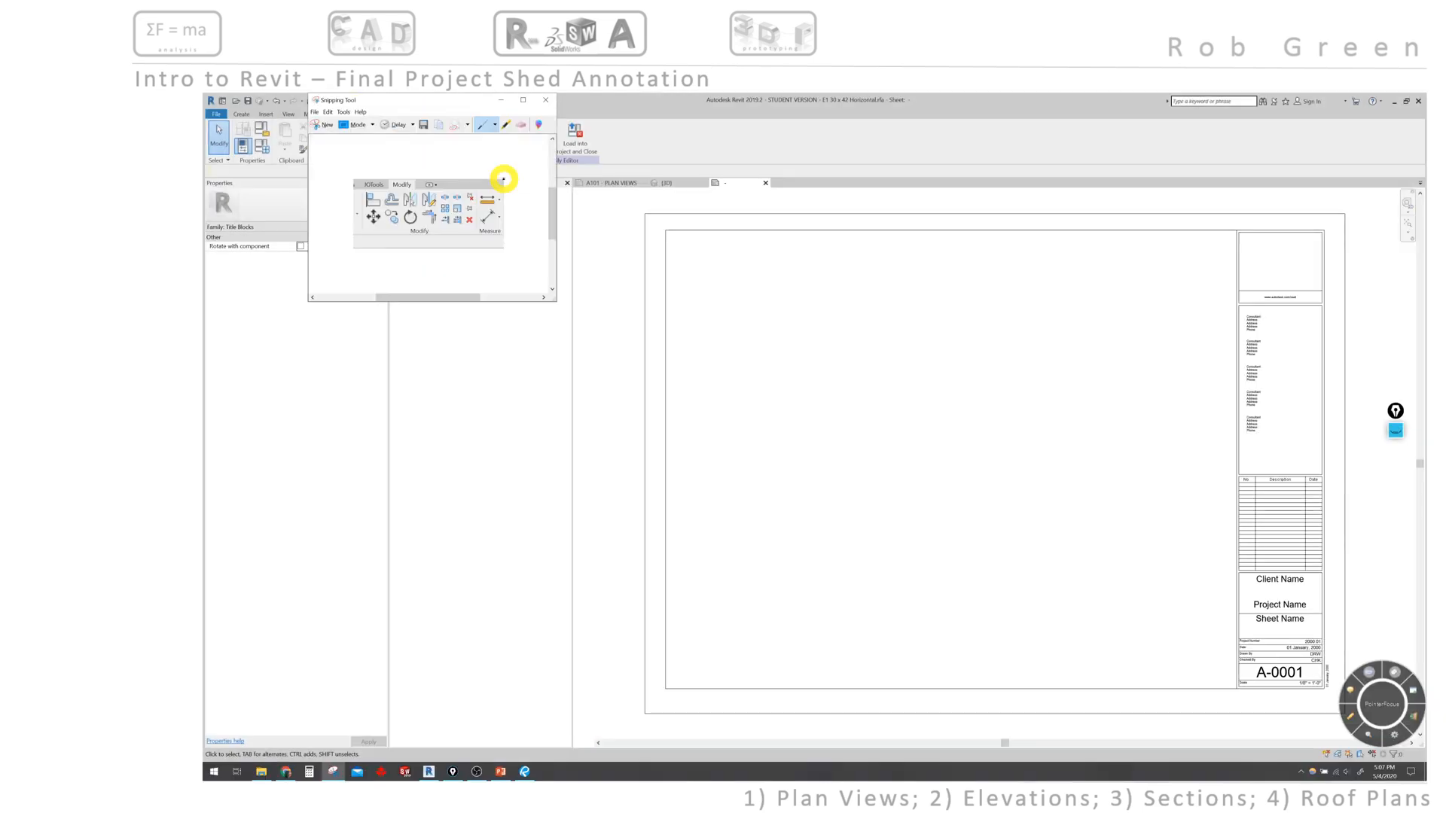
# - Save the snip to the Desktop as a PNG named Title Block Image and close Snipping Tool
pyautogui.click(313, 112)
pyautogui.click(328, 137)
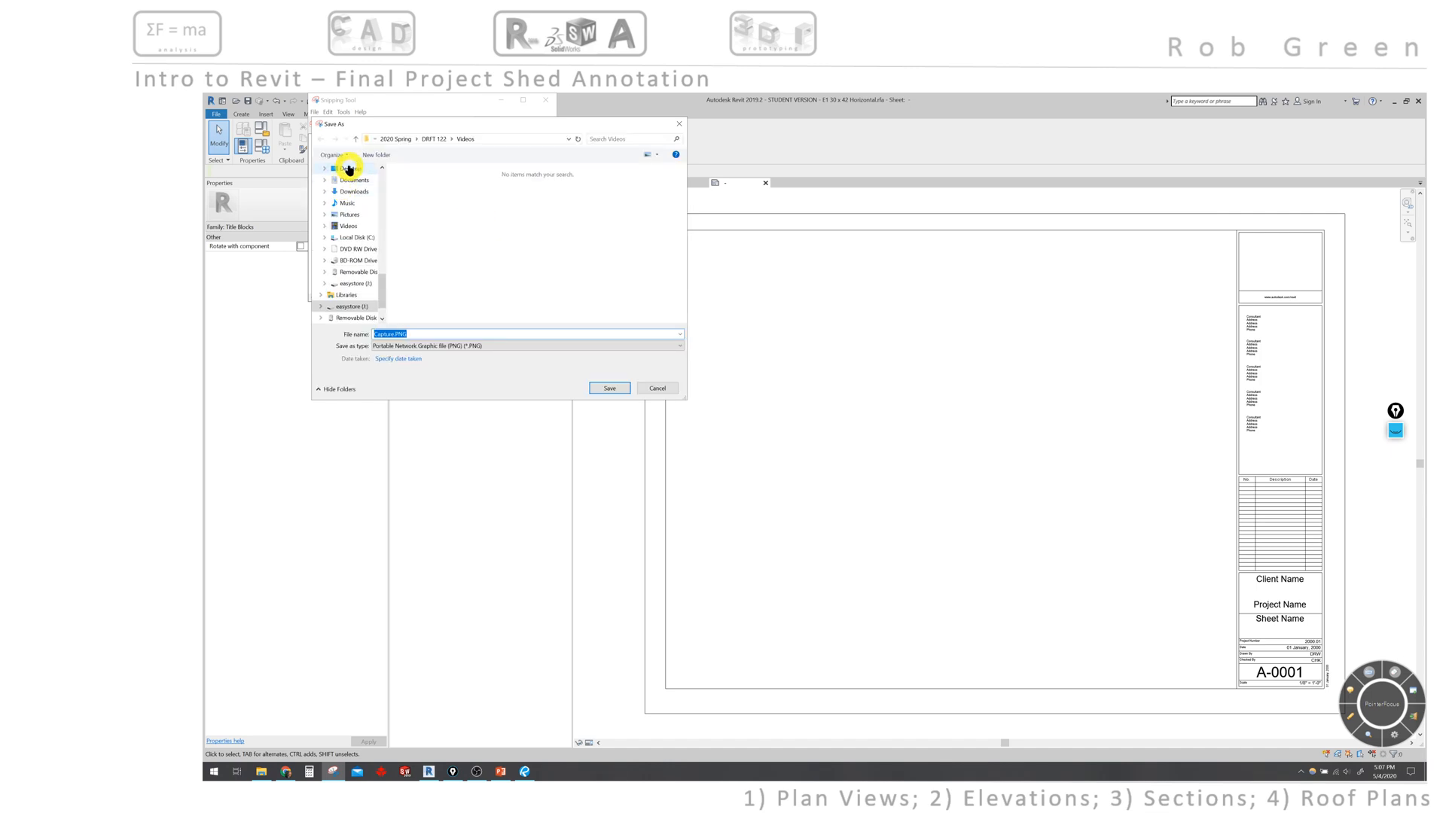
pyautogui.click(348, 169)
pyautogui.doubleClick(426, 334)
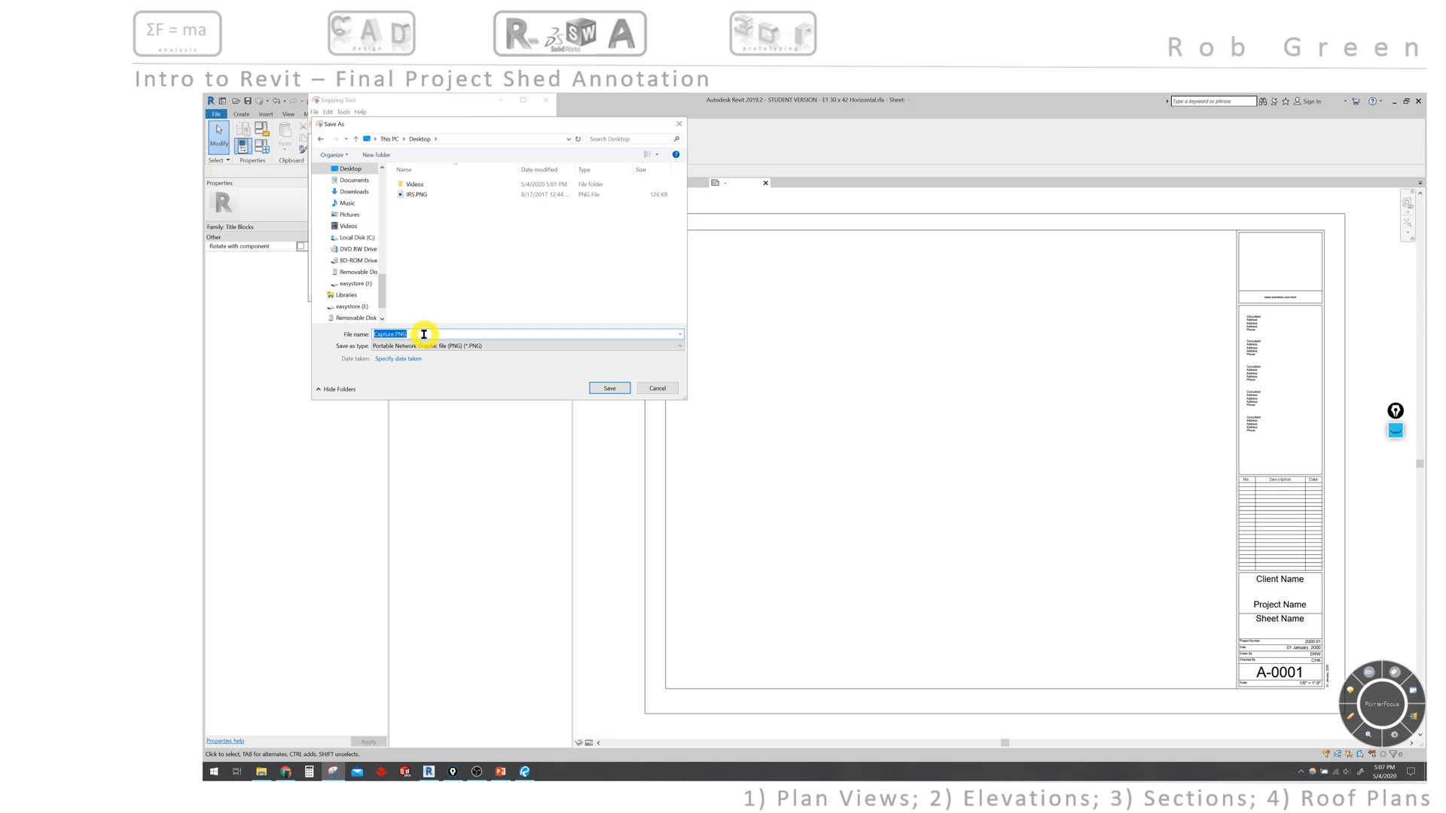
pyautogui.write('Title B')
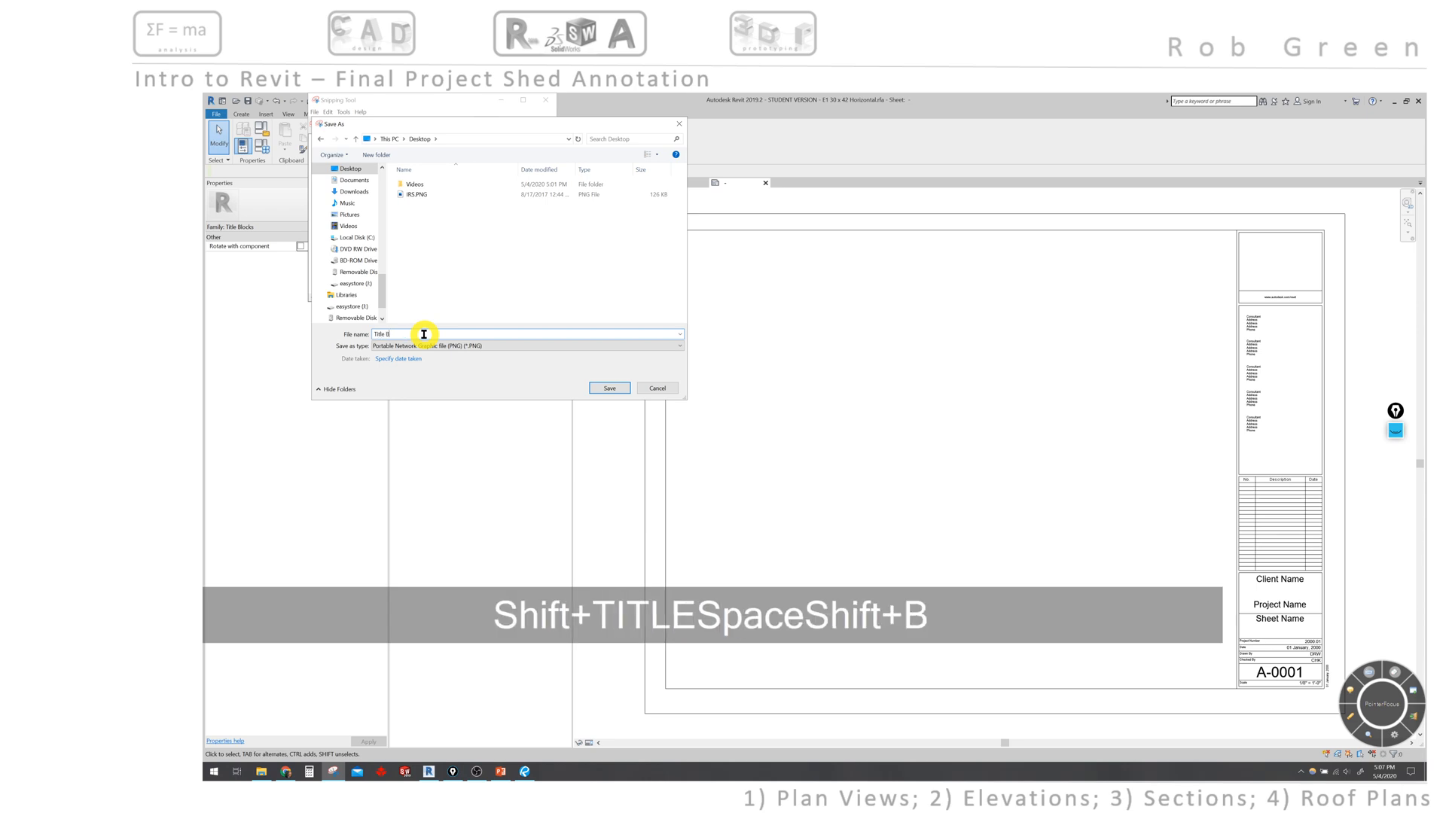
pyautogui.write('lock Image')
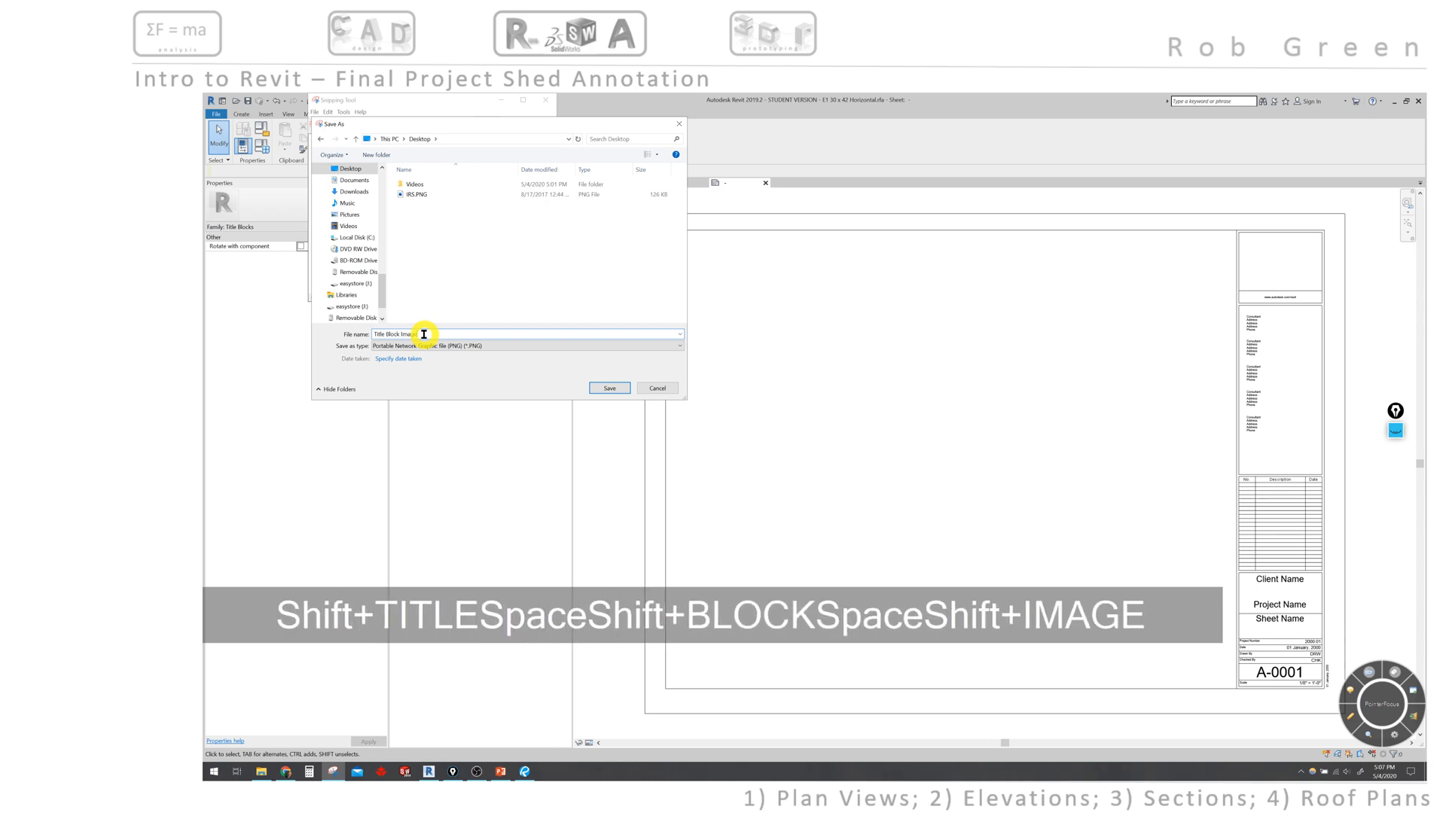
pyautogui.press('Return')
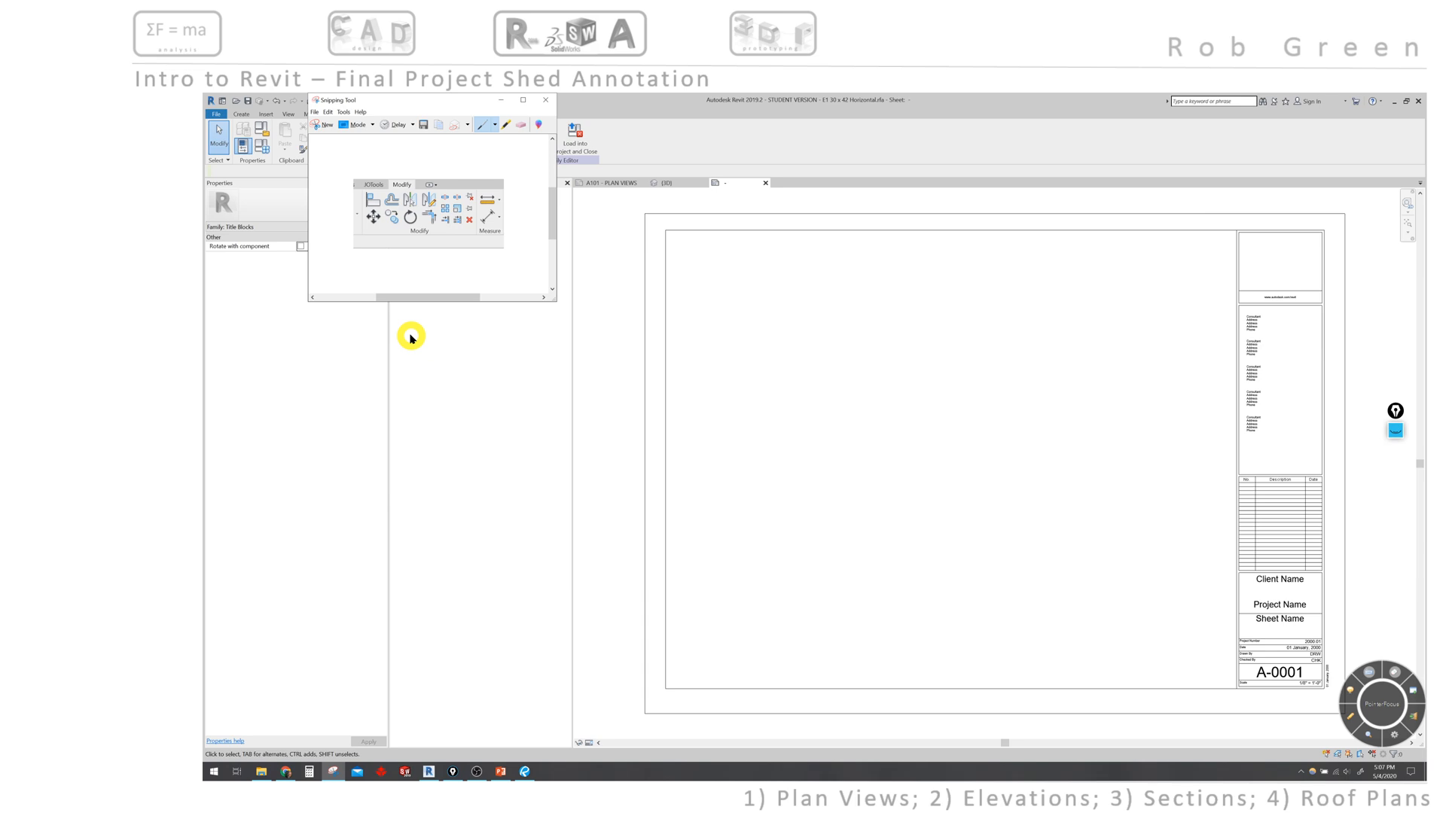
pyautogui.click(547, 101)
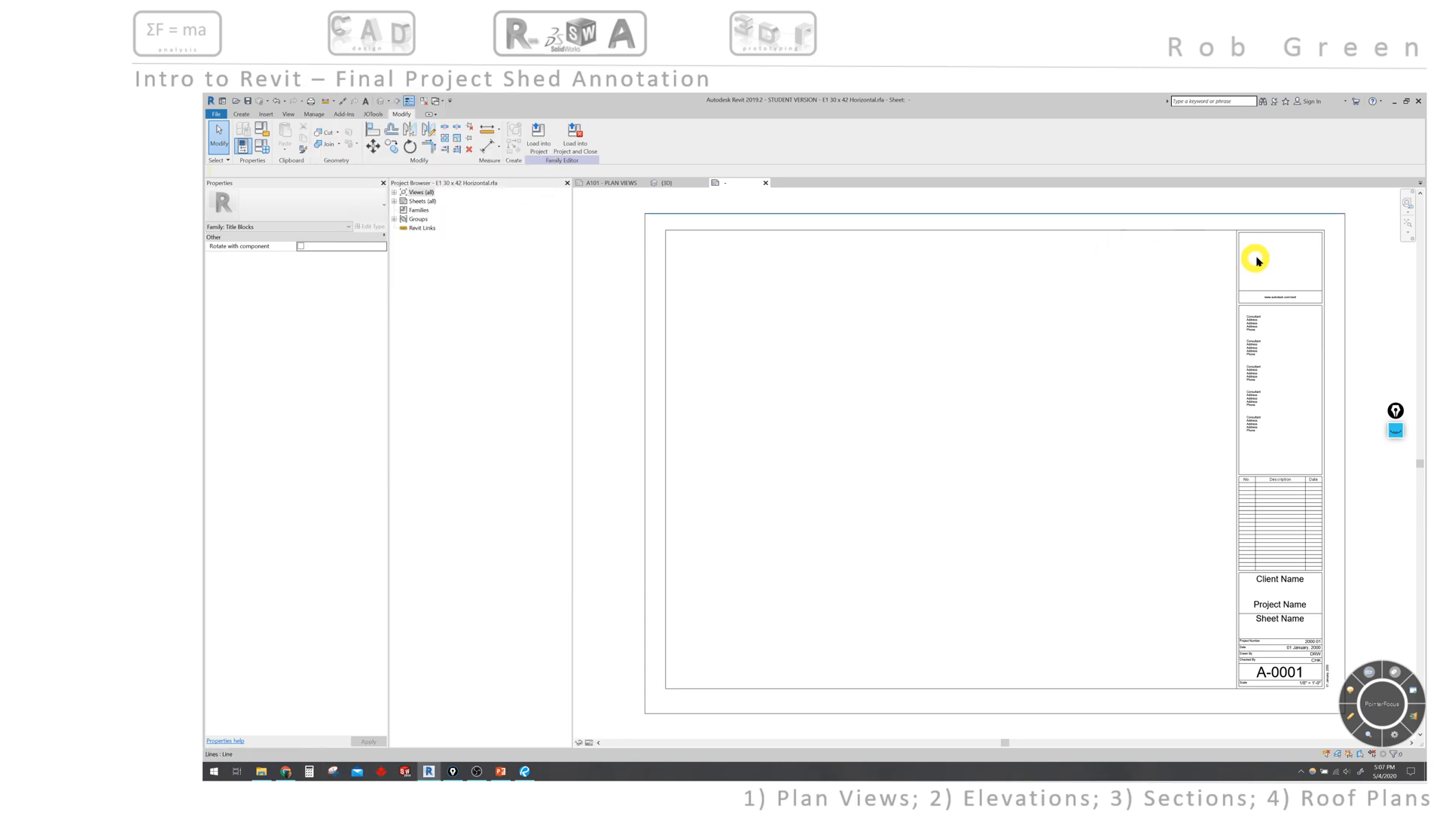
# - Import Title Block Image.PNG from the Desktop and place it in the title block's empty logo box
pyautogui.click(269, 114)
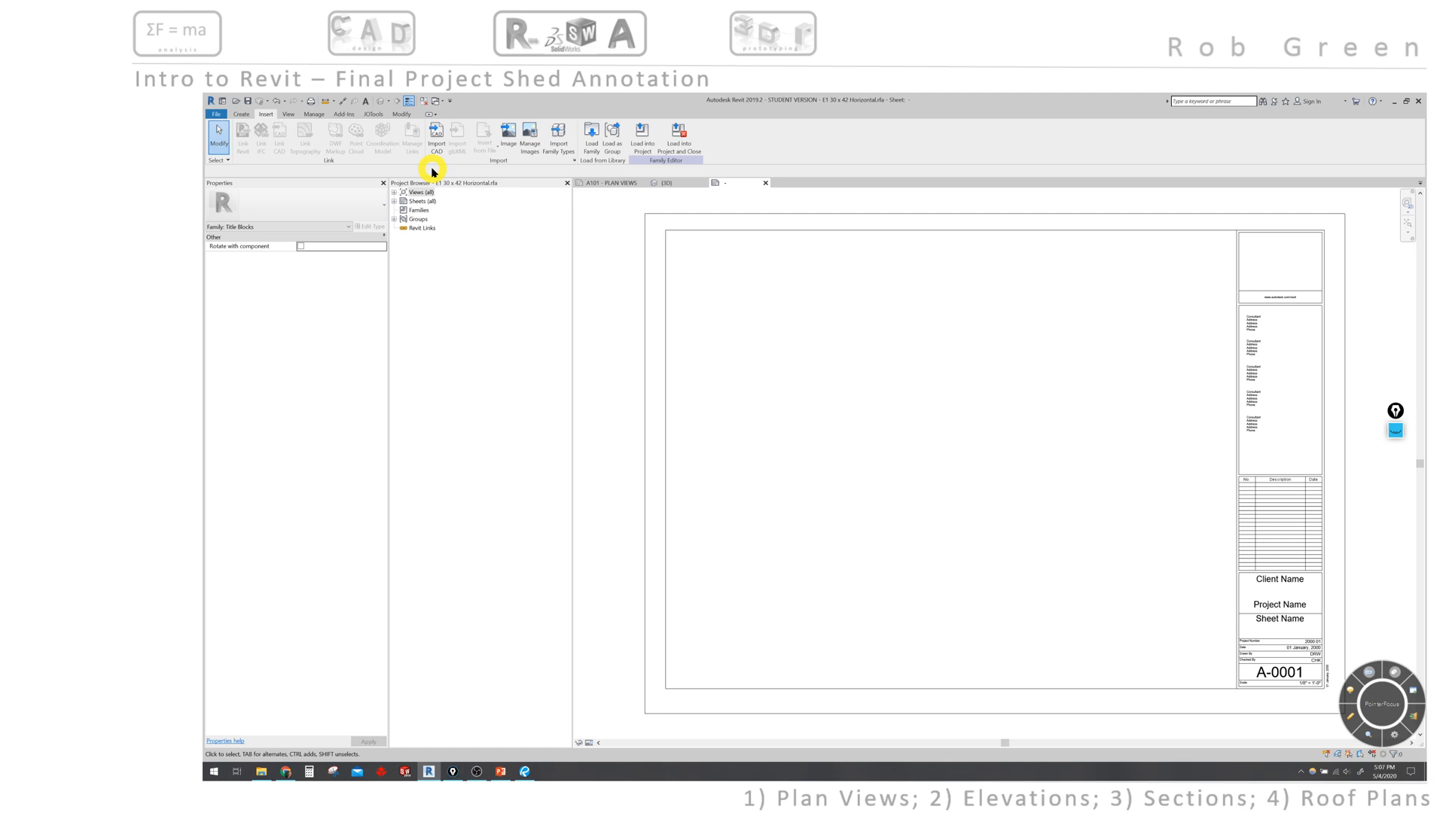
pyautogui.click(508, 132)
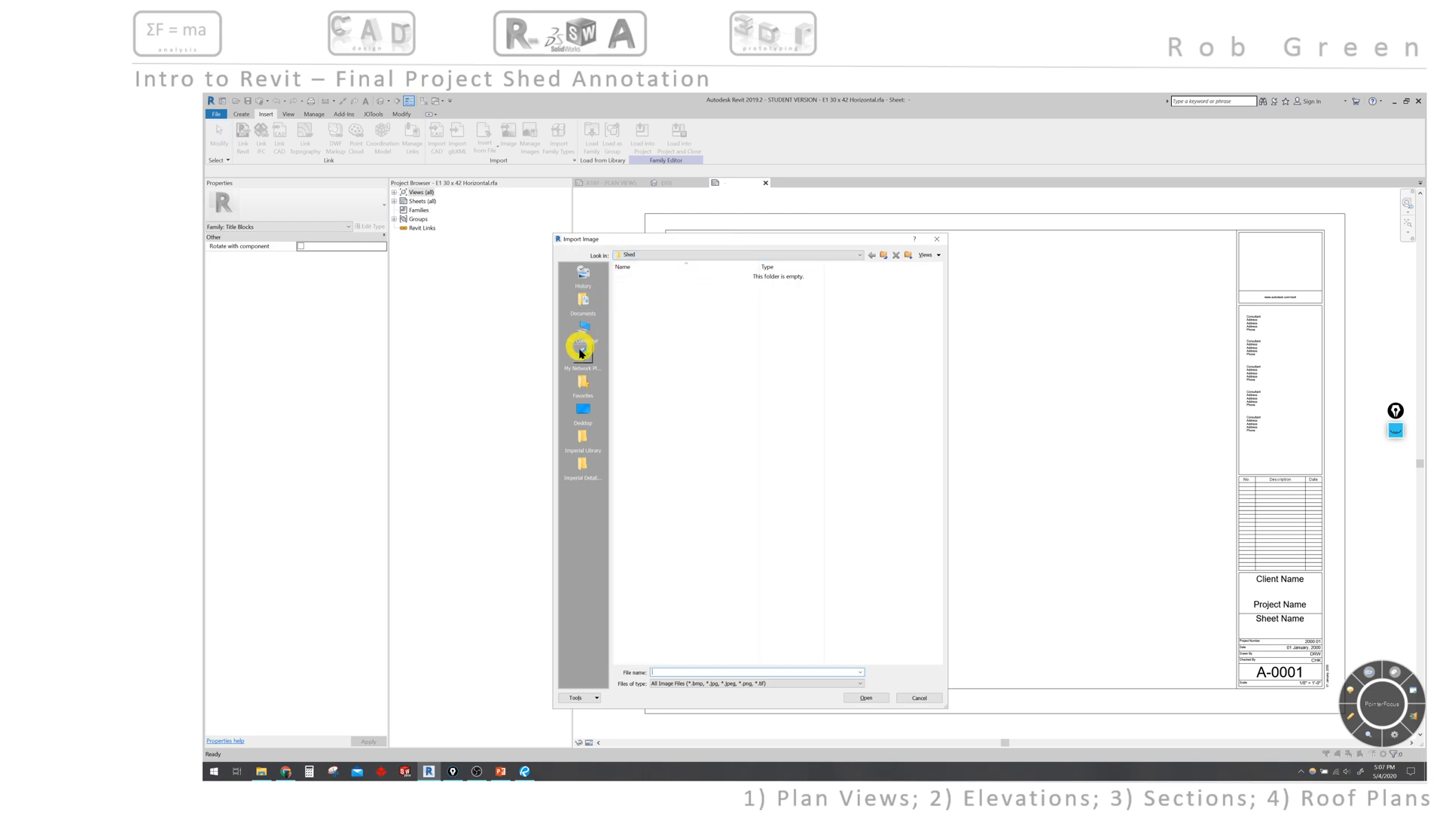
pyautogui.click(581, 412)
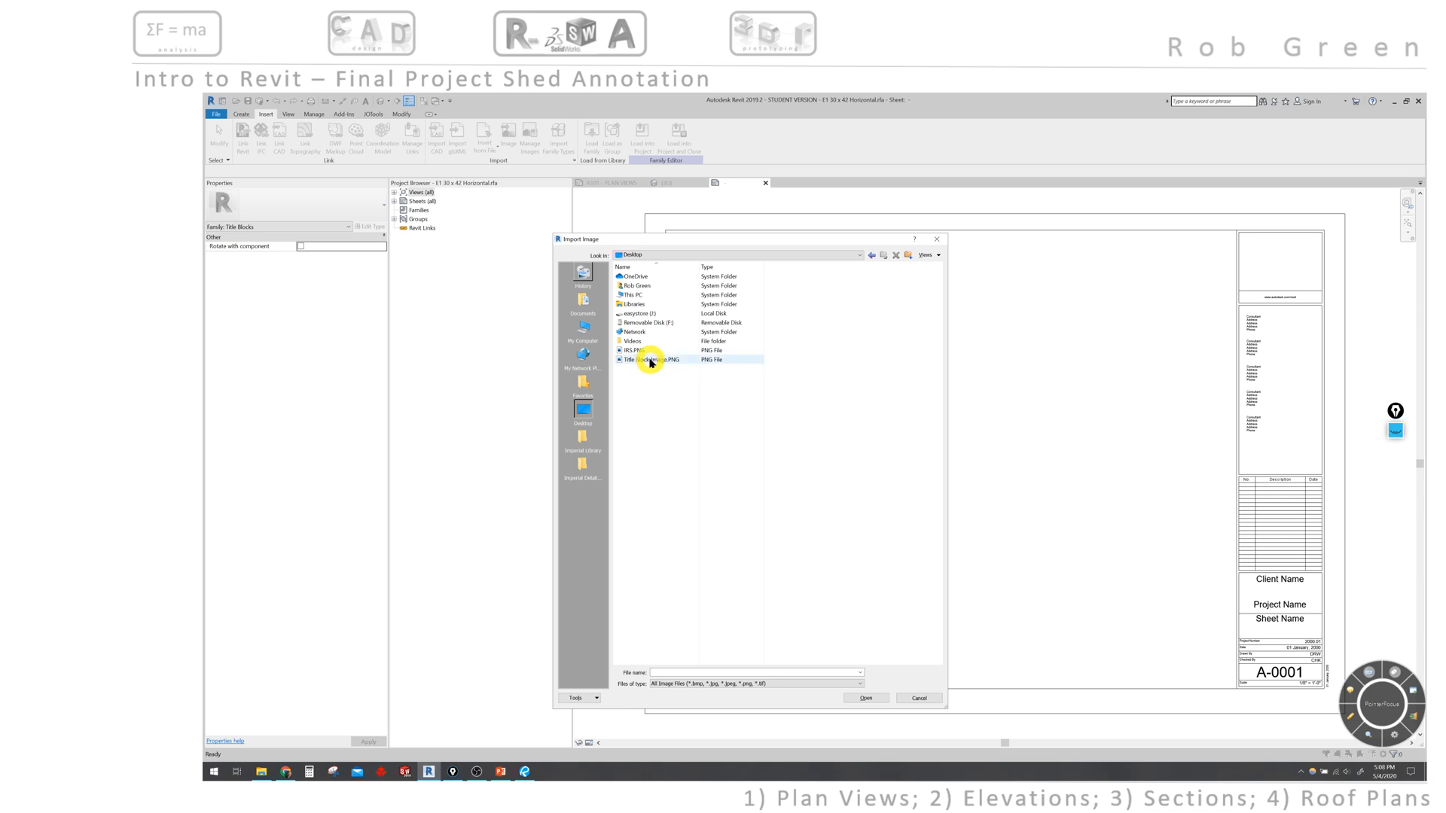
pyautogui.click(650, 361)
pyautogui.click(865, 698)
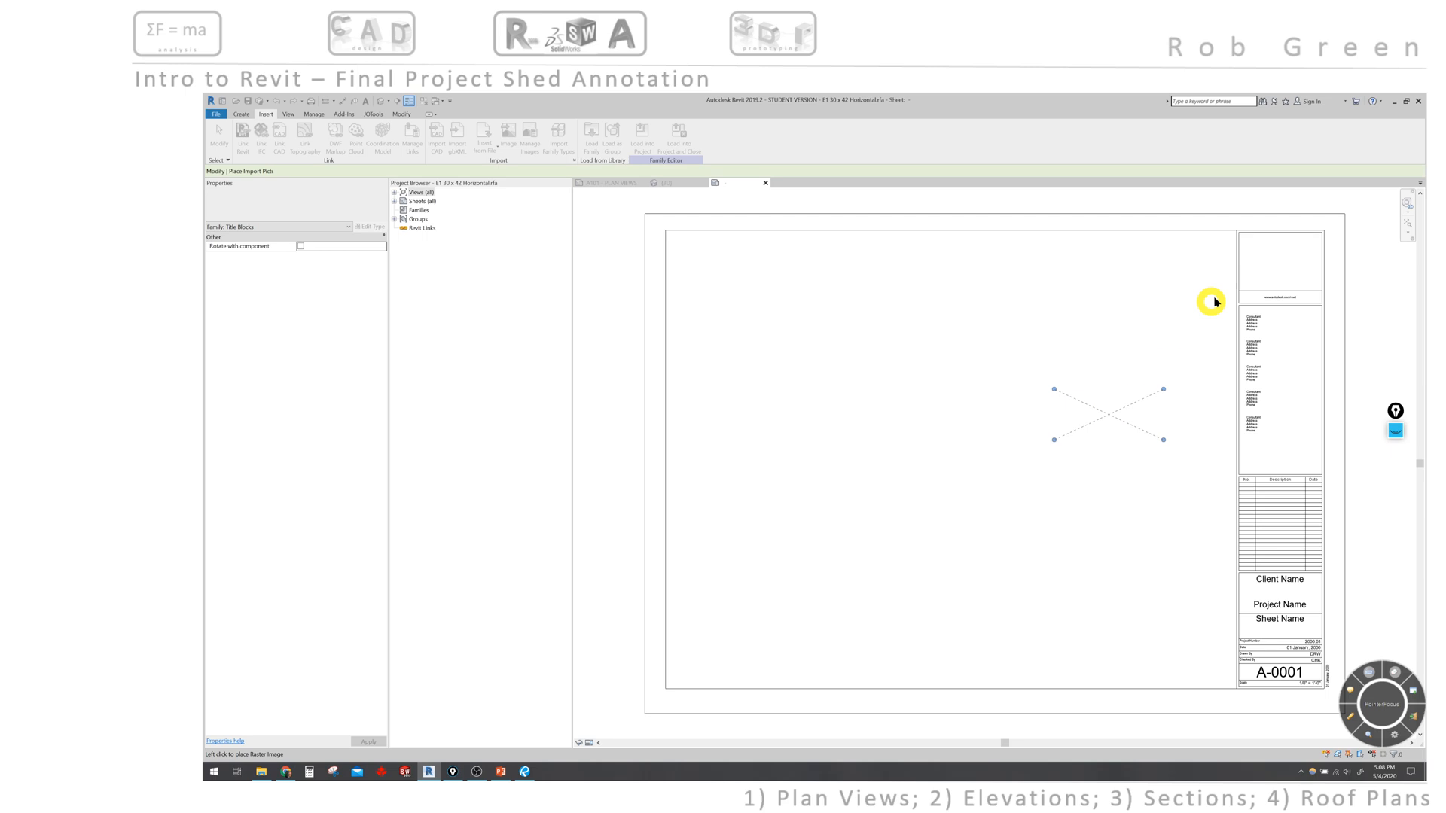
pyautogui.click(1279, 264)
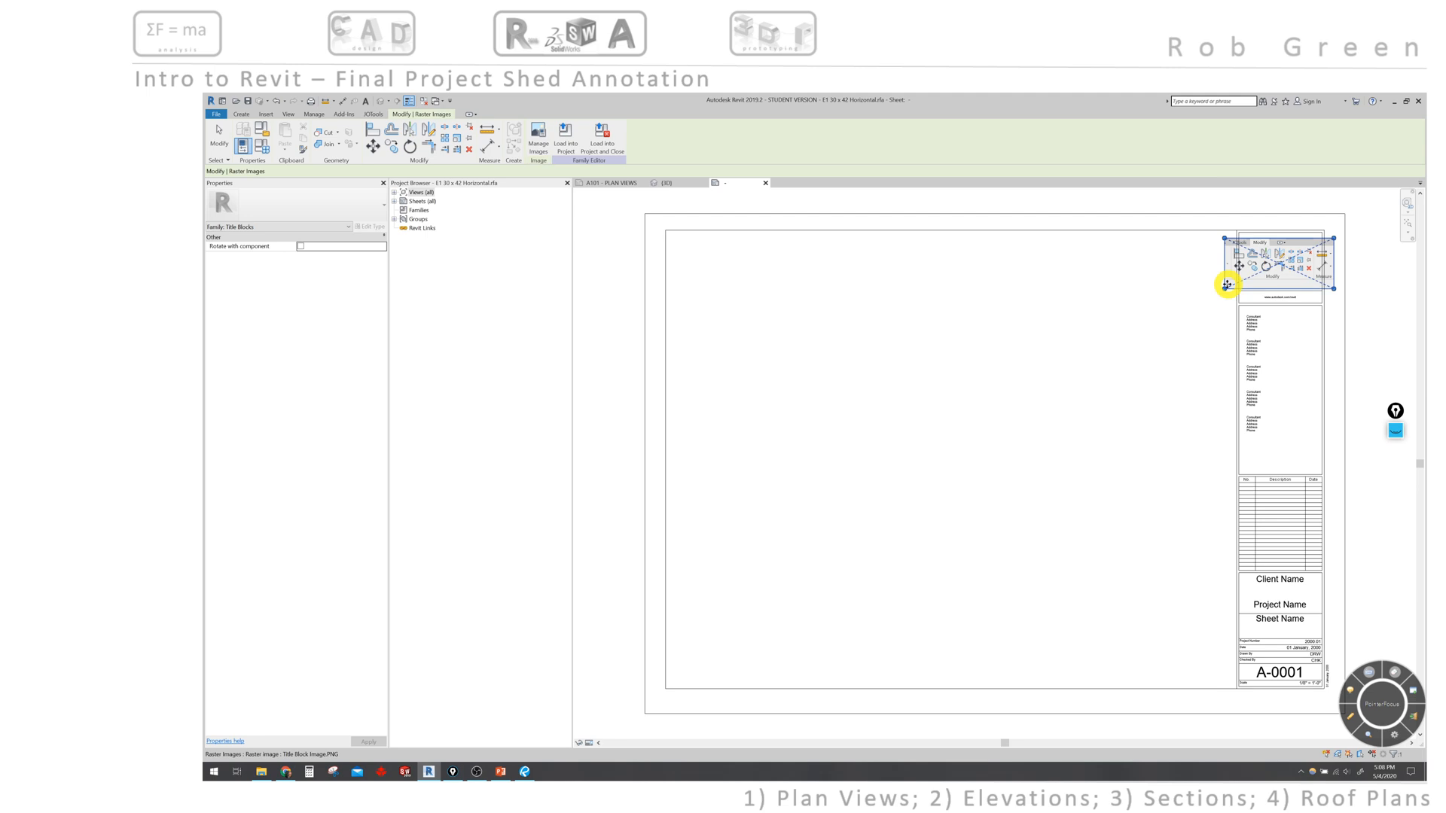
# - Shrink the placed image to about 5.3 inches wide and move it inside the title block's logo box
pyautogui.moveTo(1226, 284); pyautogui.dragTo(1245, 279)
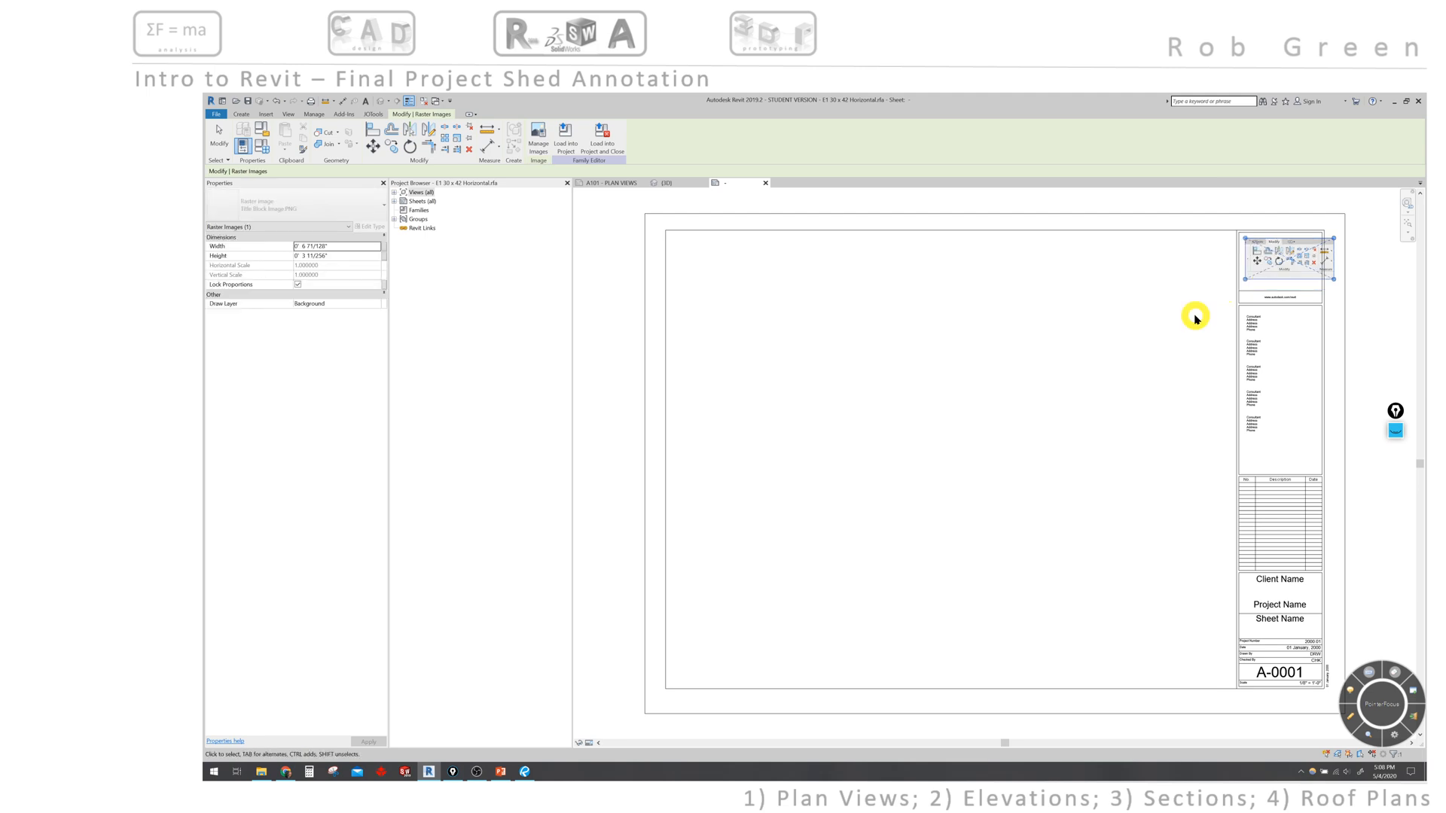
pyautogui.moveTo(1298, 261); pyautogui.dragTo(1243, 277)
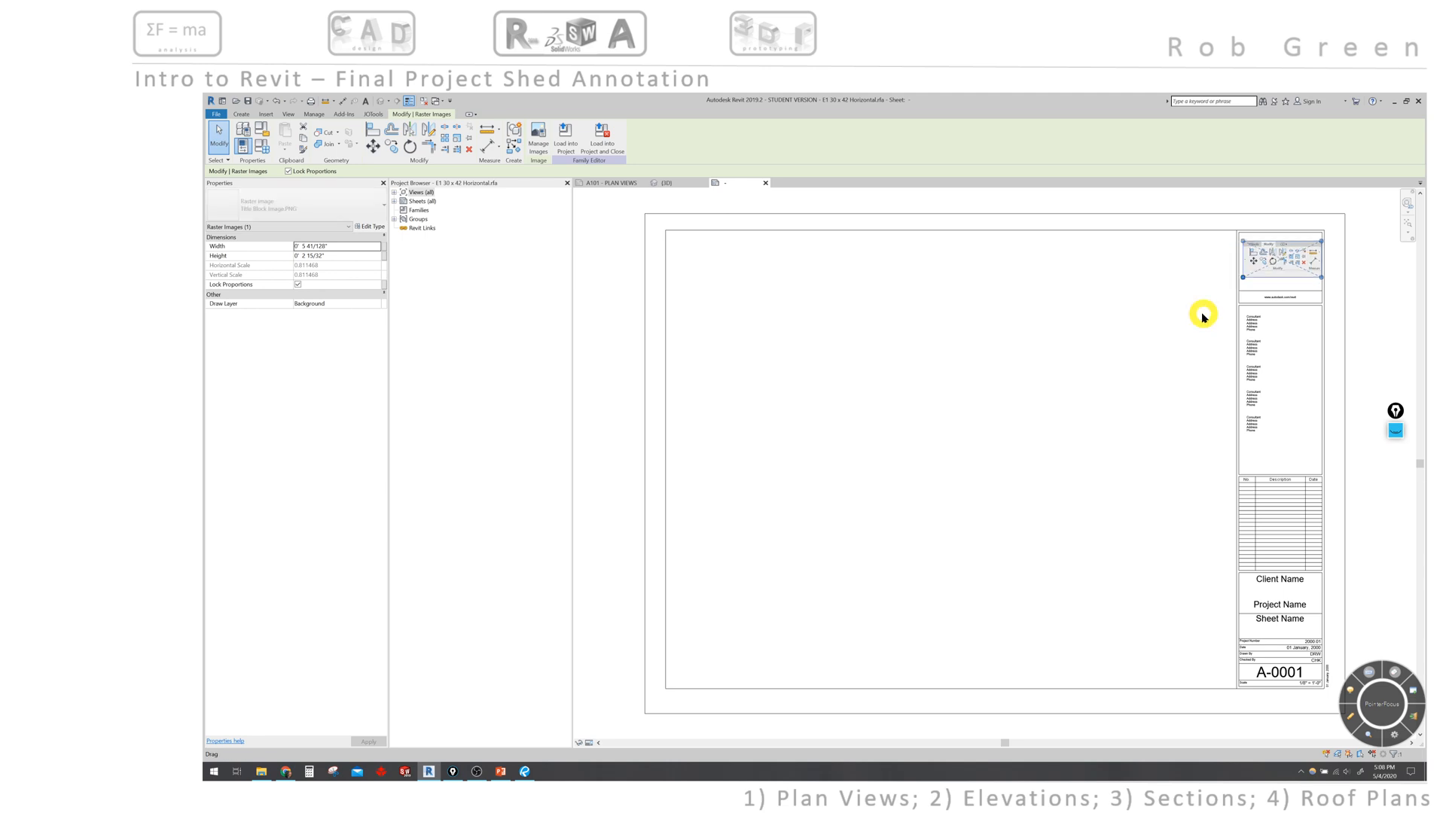
pyautogui.click(1195, 318)
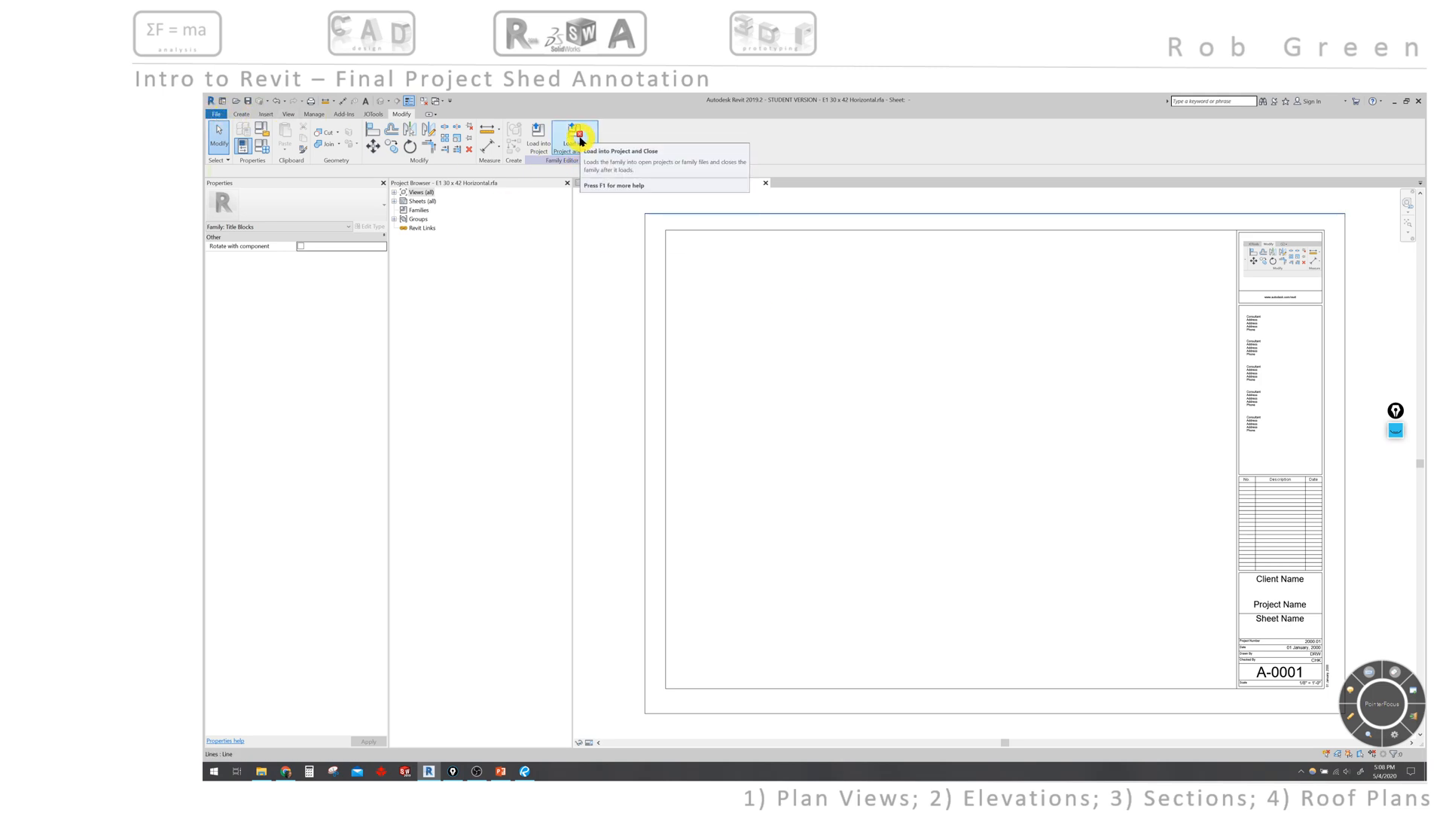
# - Save the title block as a new family on the Desktop, named "E 30 x 42" followed by the author's full name
pyautogui.click(214, 114)
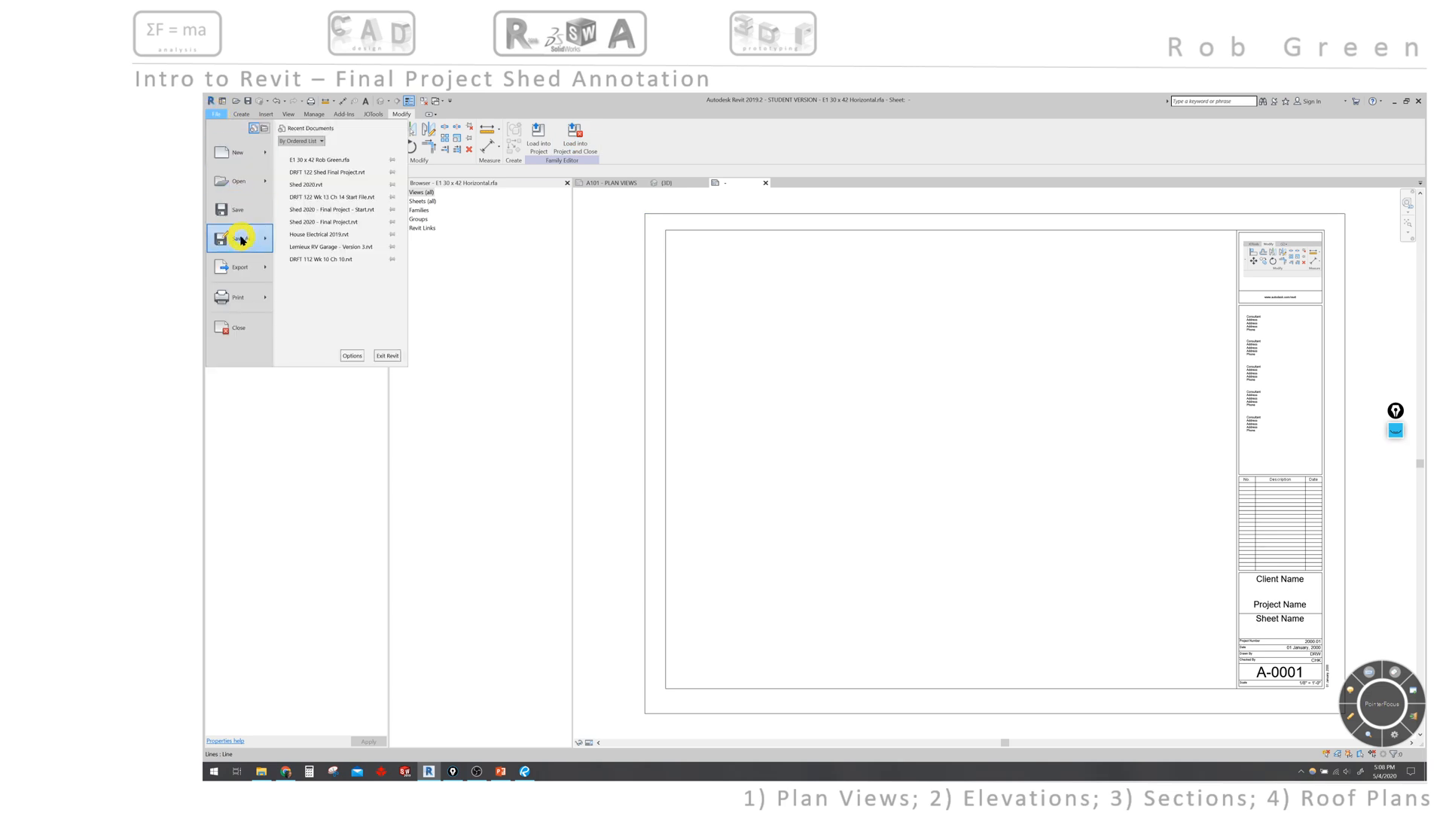
pyautogui.moveTo(242, 240)
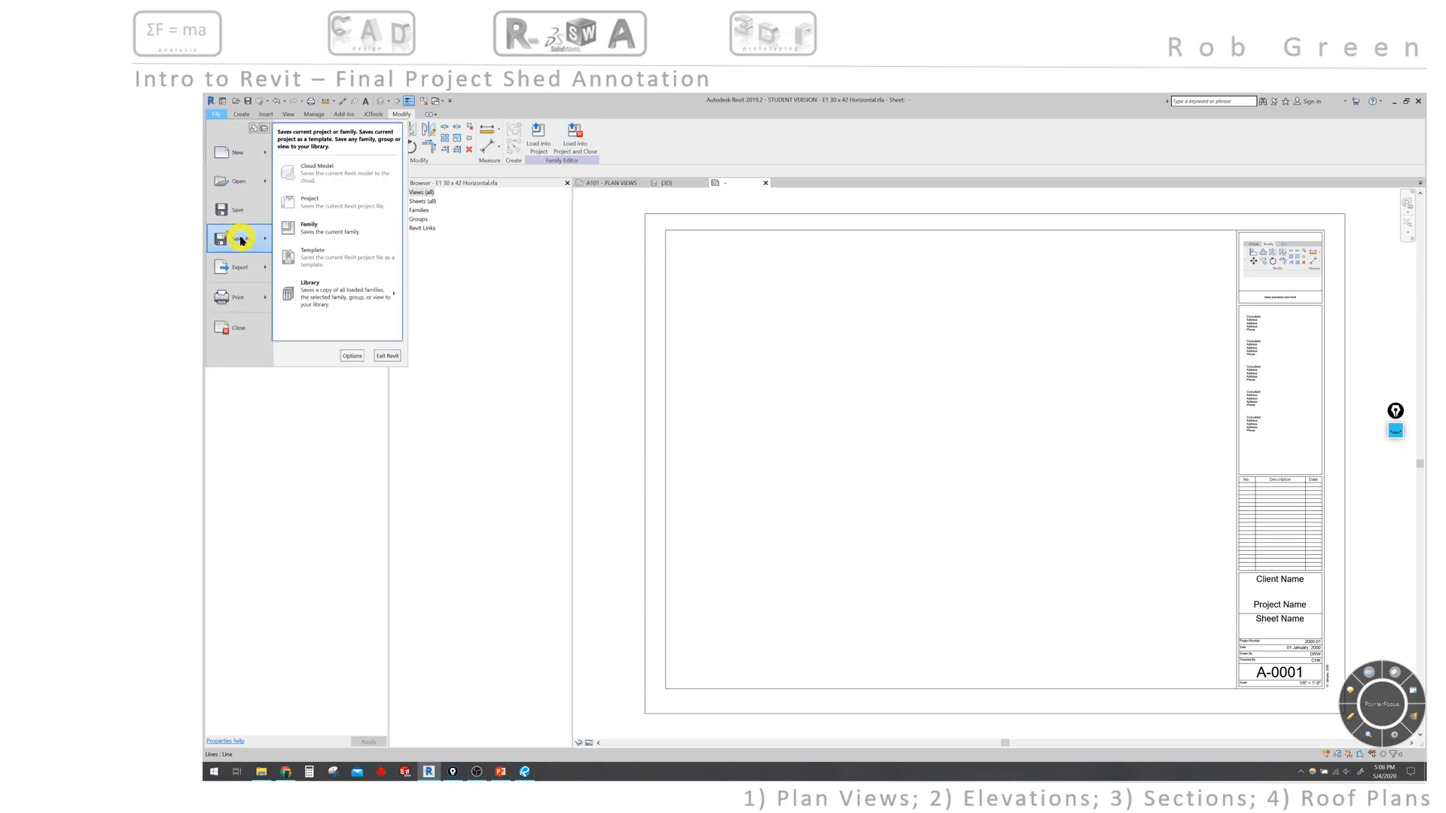
pyautogui.click(330, 226)
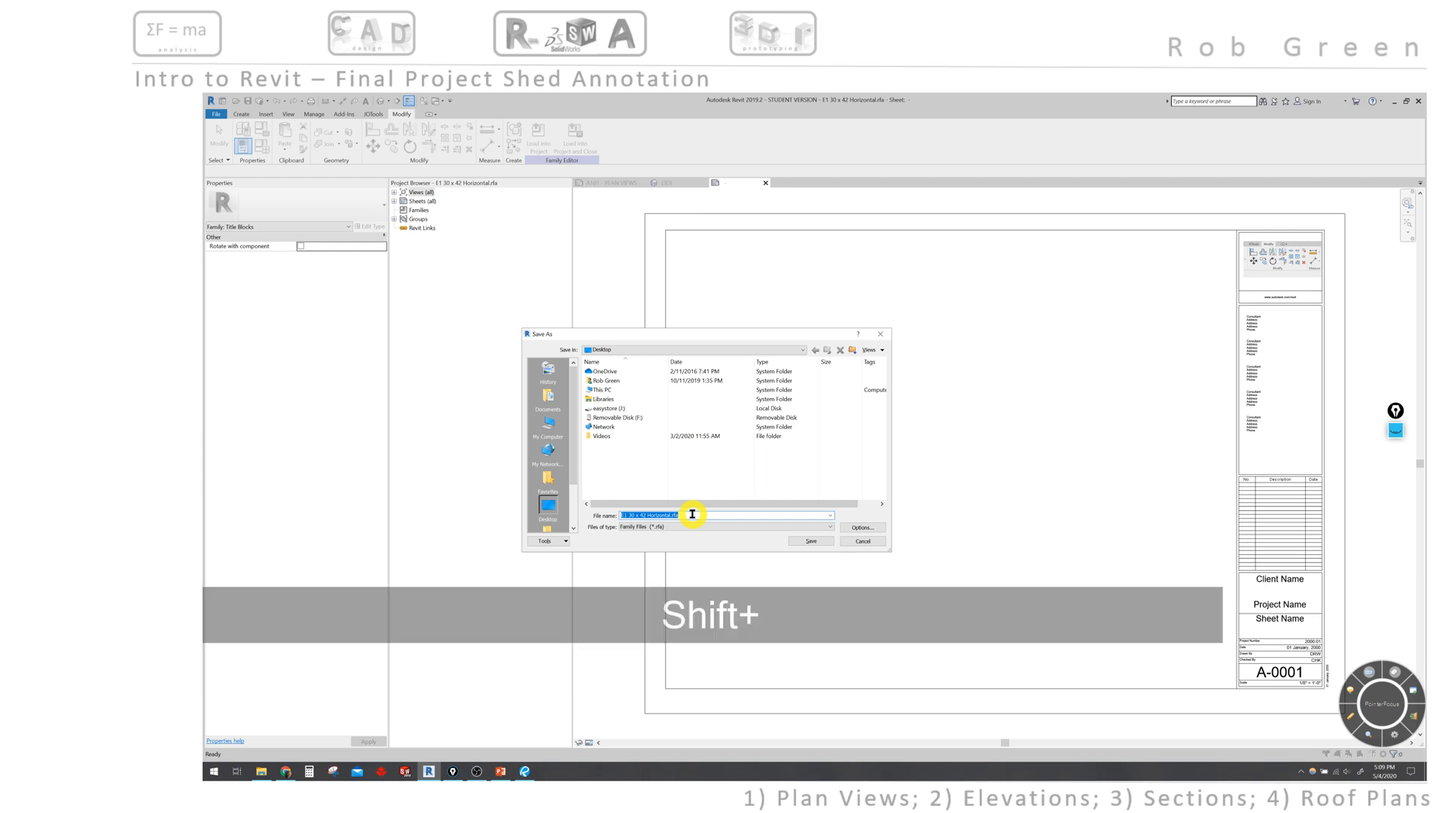
pyautogui.write('E 30 ')
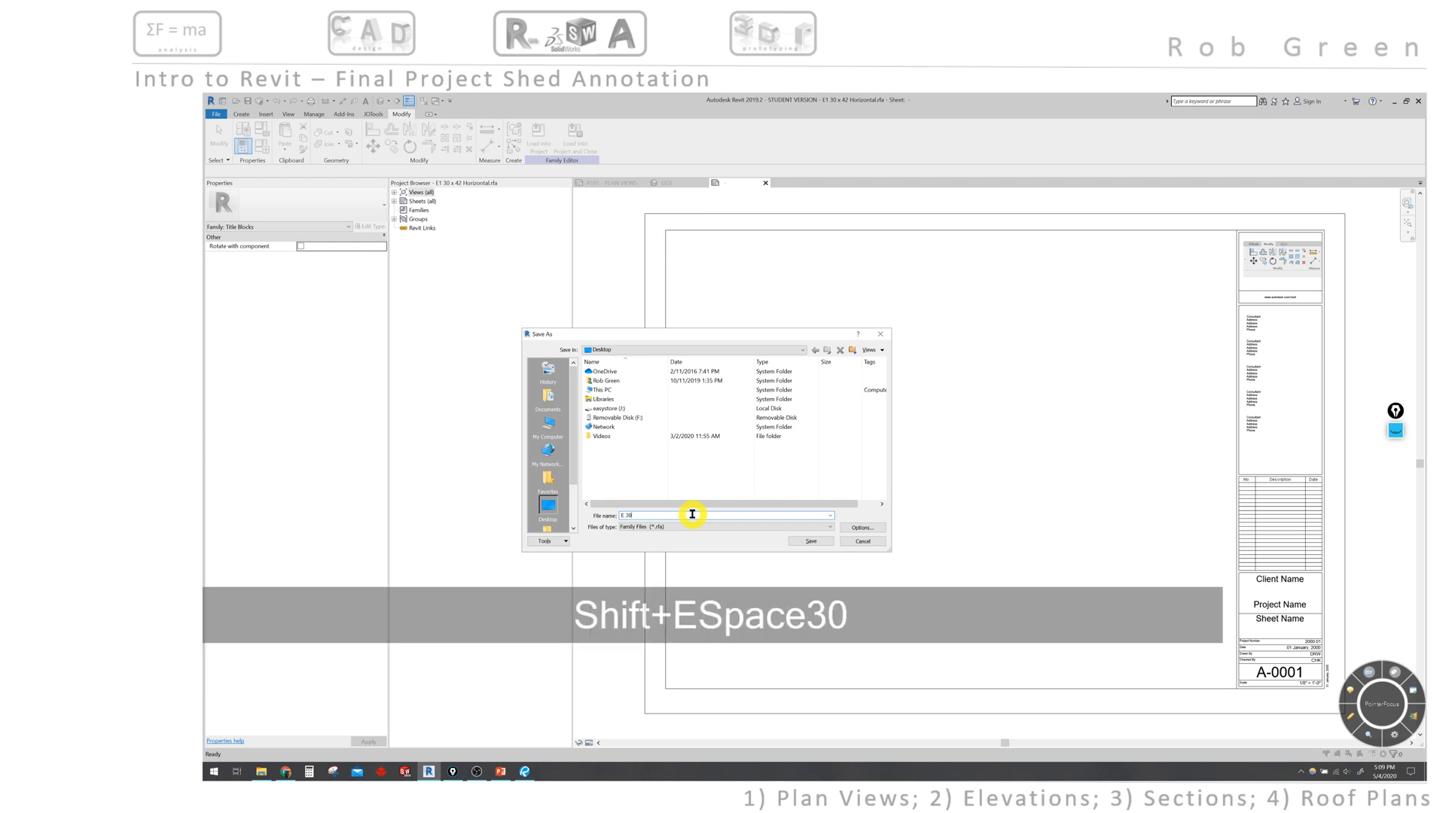
pyautogui.write('x ')
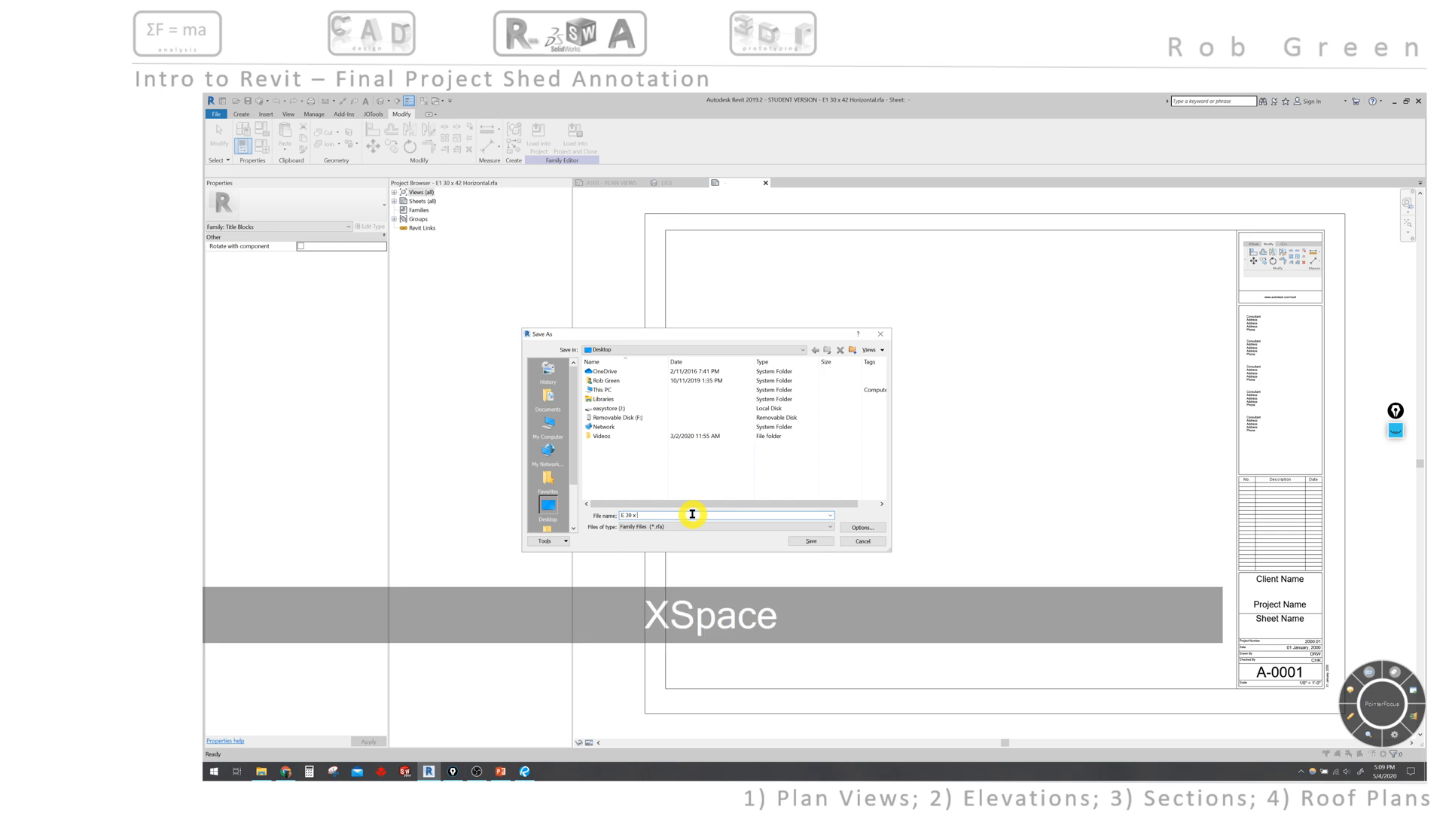
pyautogui.write('42')
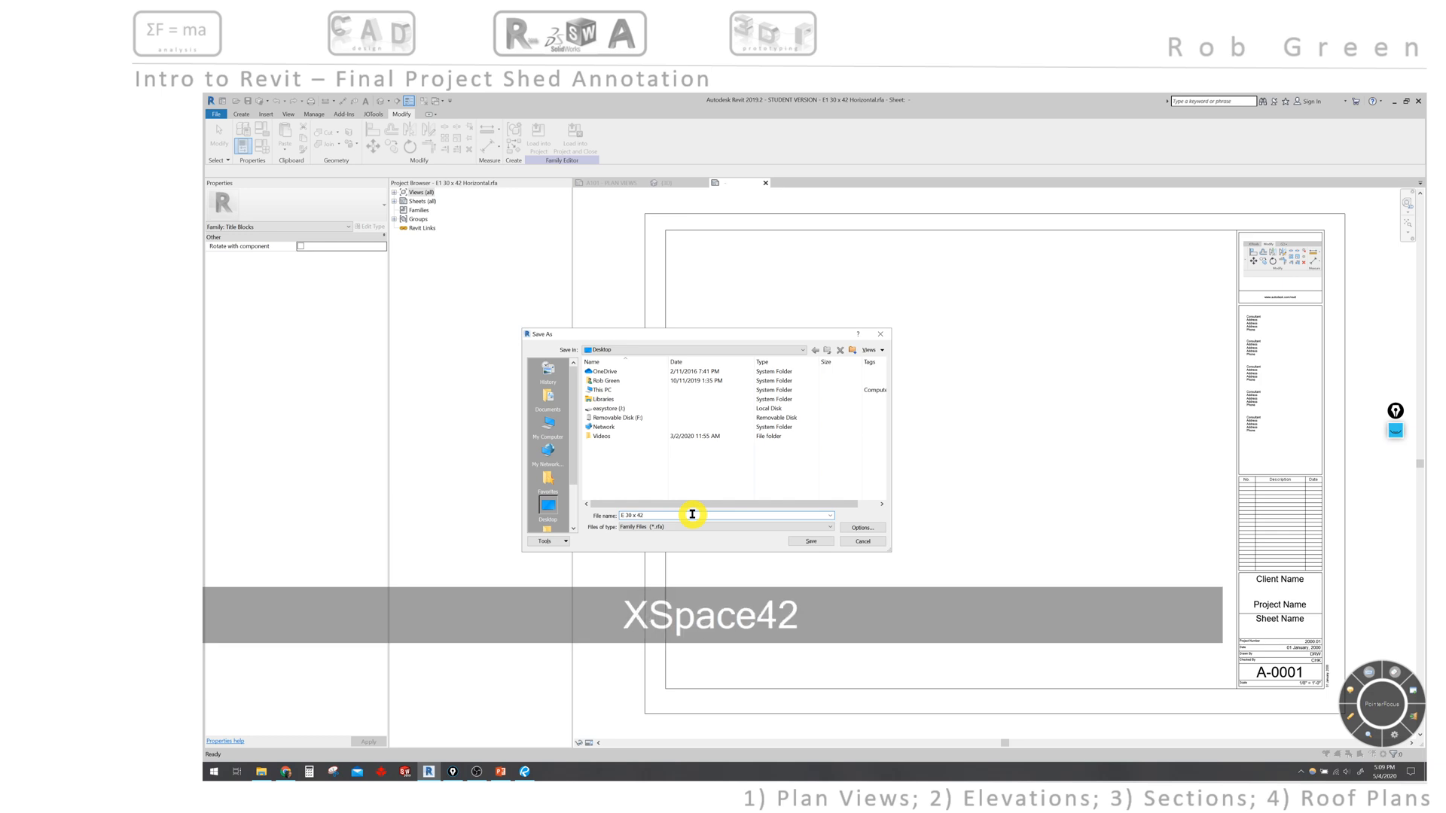
pyautogui.press('capslock')
pyautogui.write('cU')
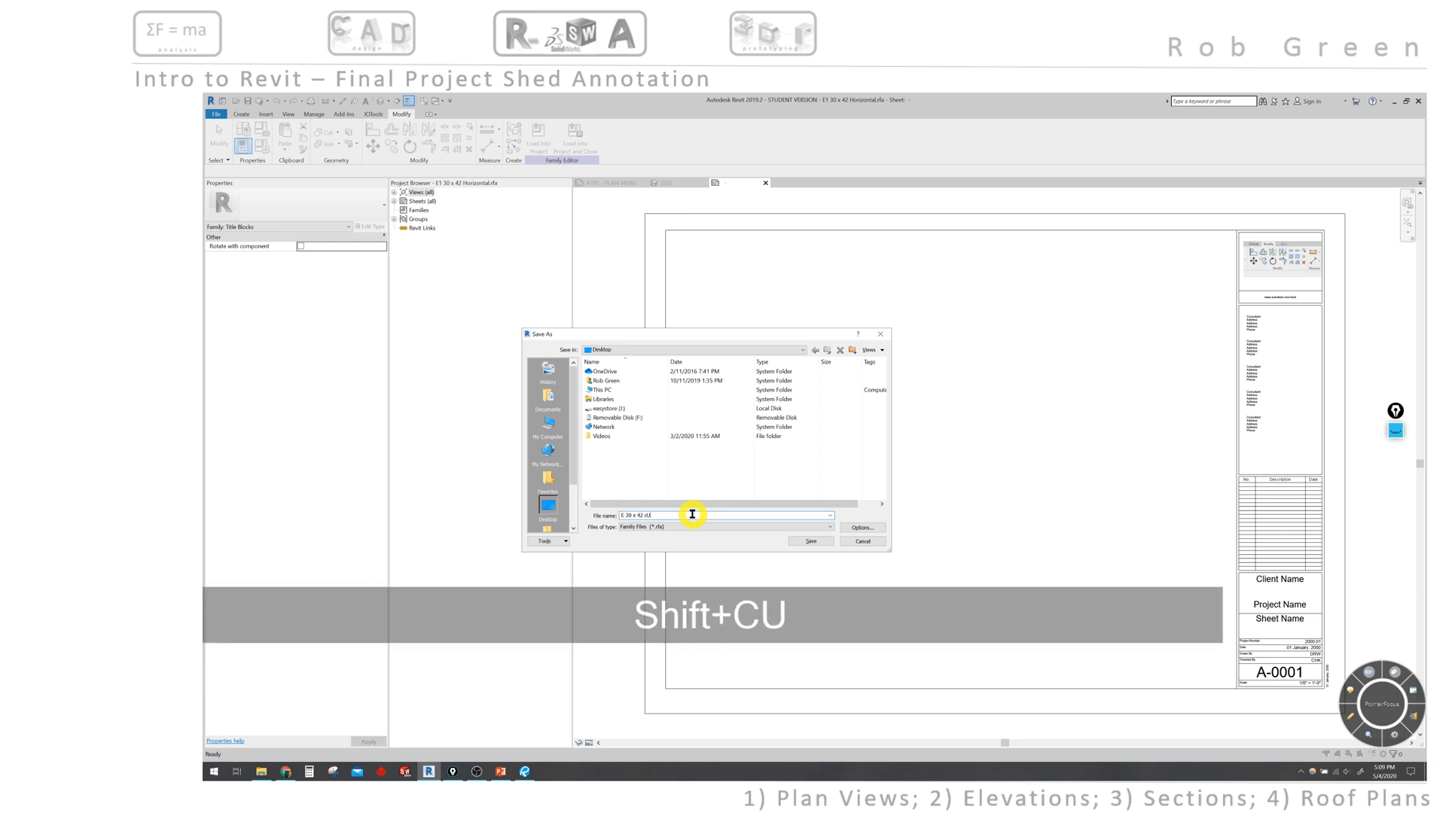
pyautogui.press('BackSpace')
pyautogui.press('BackSpace')
pyautogui.press('capslock')
pyautogui.write('ER')
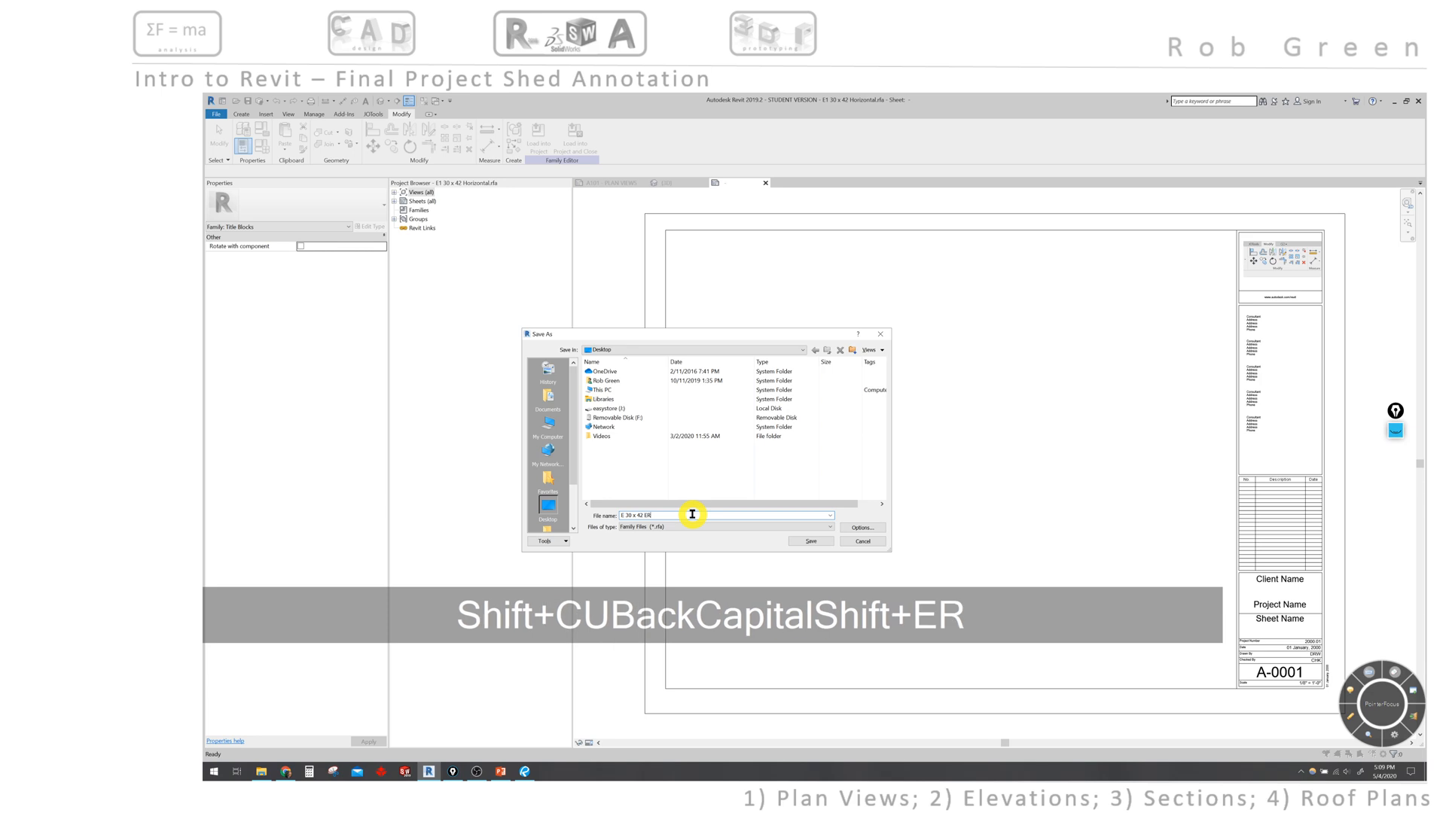
pyautogui.press('BackSpace')
pyautogui.press('BackSpace')
pyautogui.write('Rob')
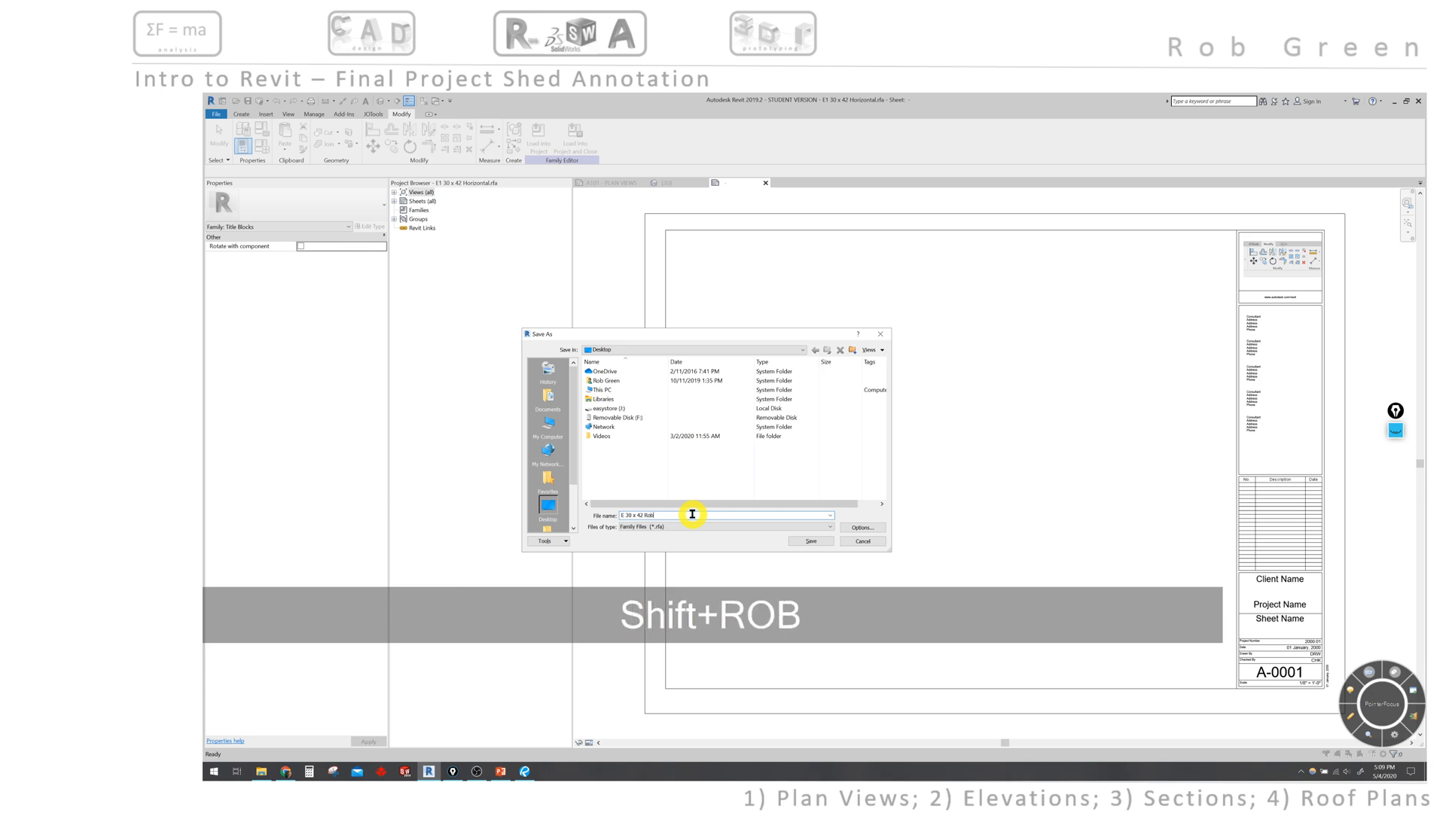
pyautogui.write(' Green')
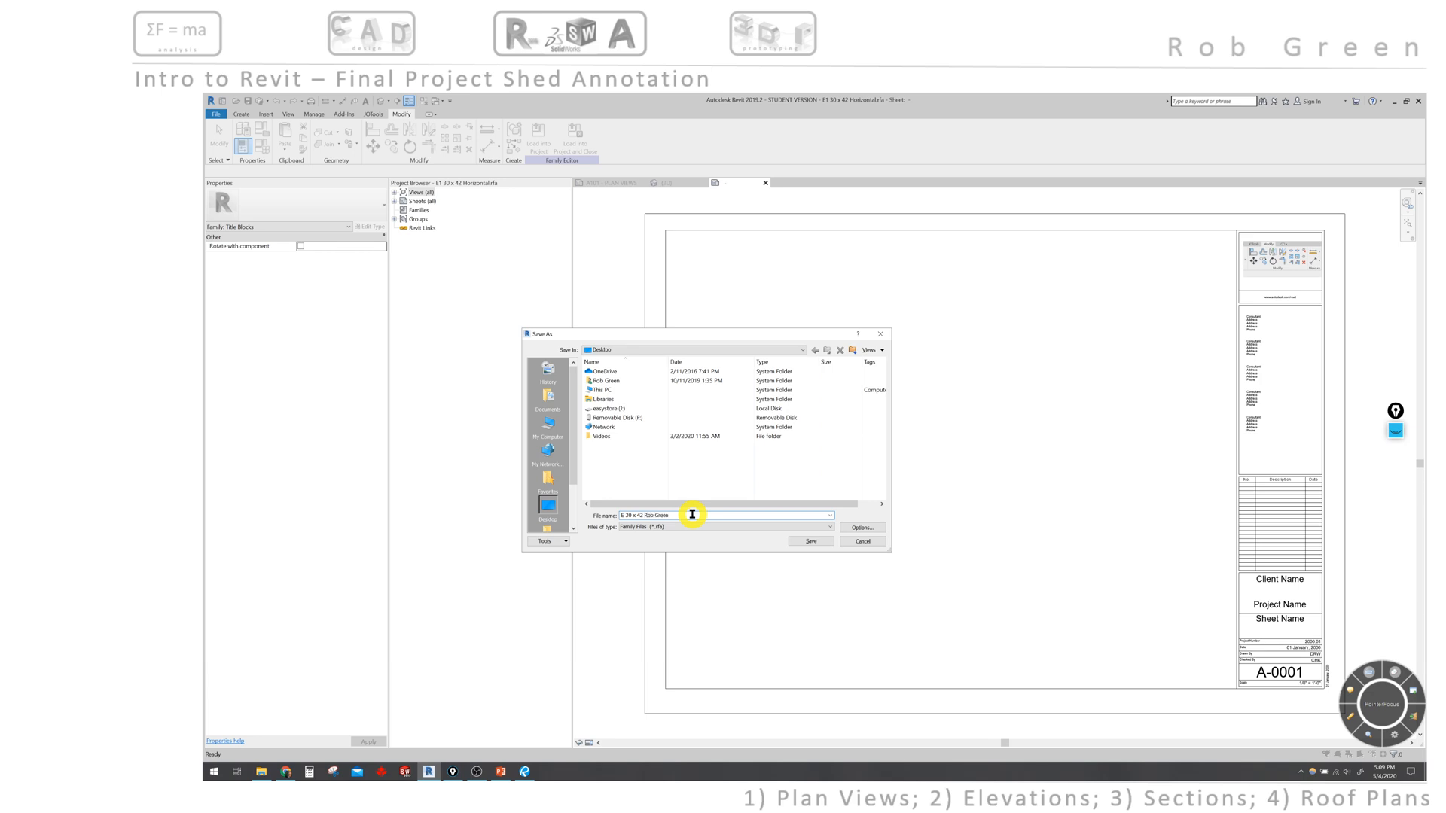
pyautogui.click(801, 543)
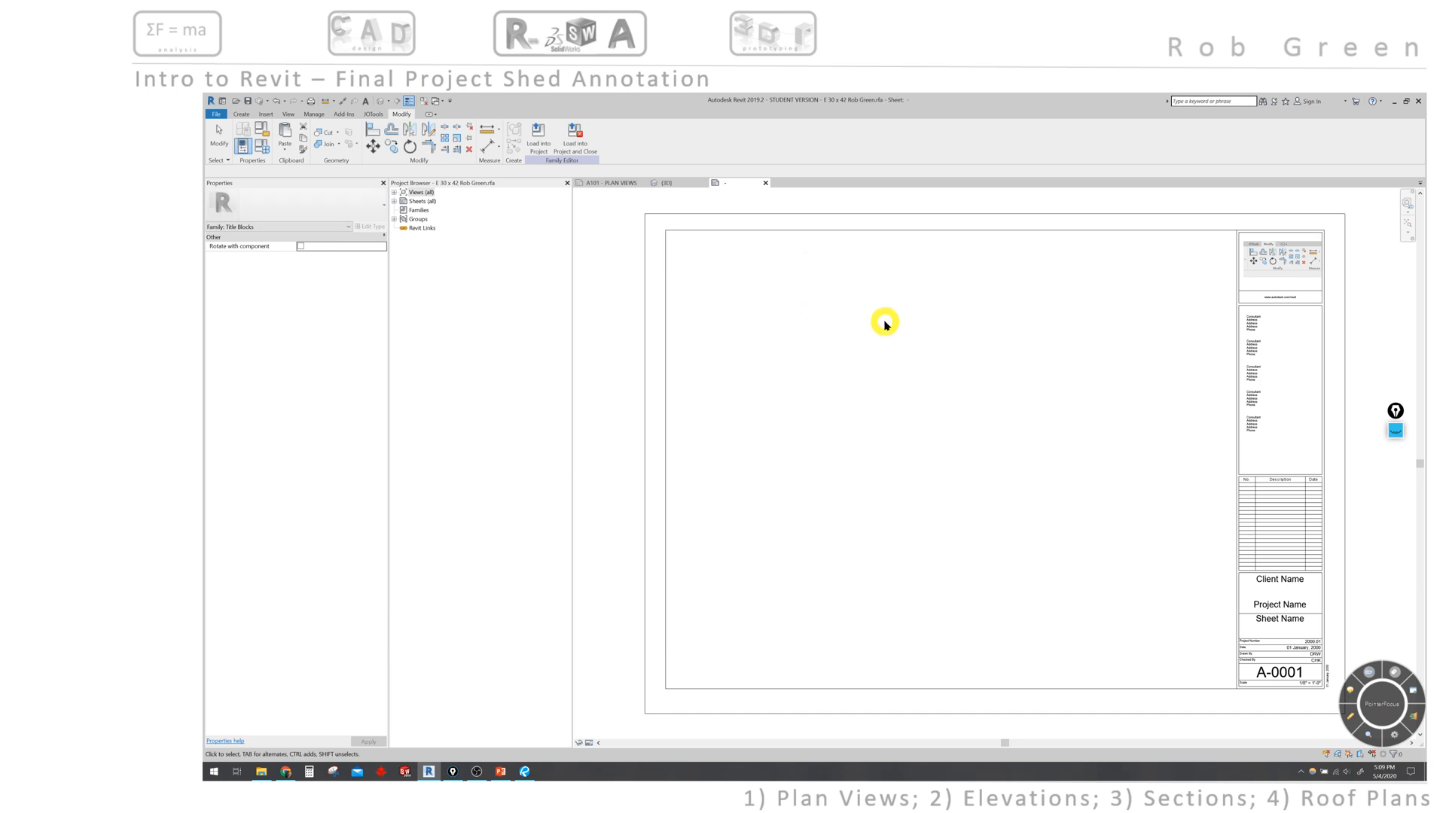
# - Load the saved title block family into the shed project, close the family file, and dismiss the placement warning in the 3D view
pyautogui.click(574, 141)
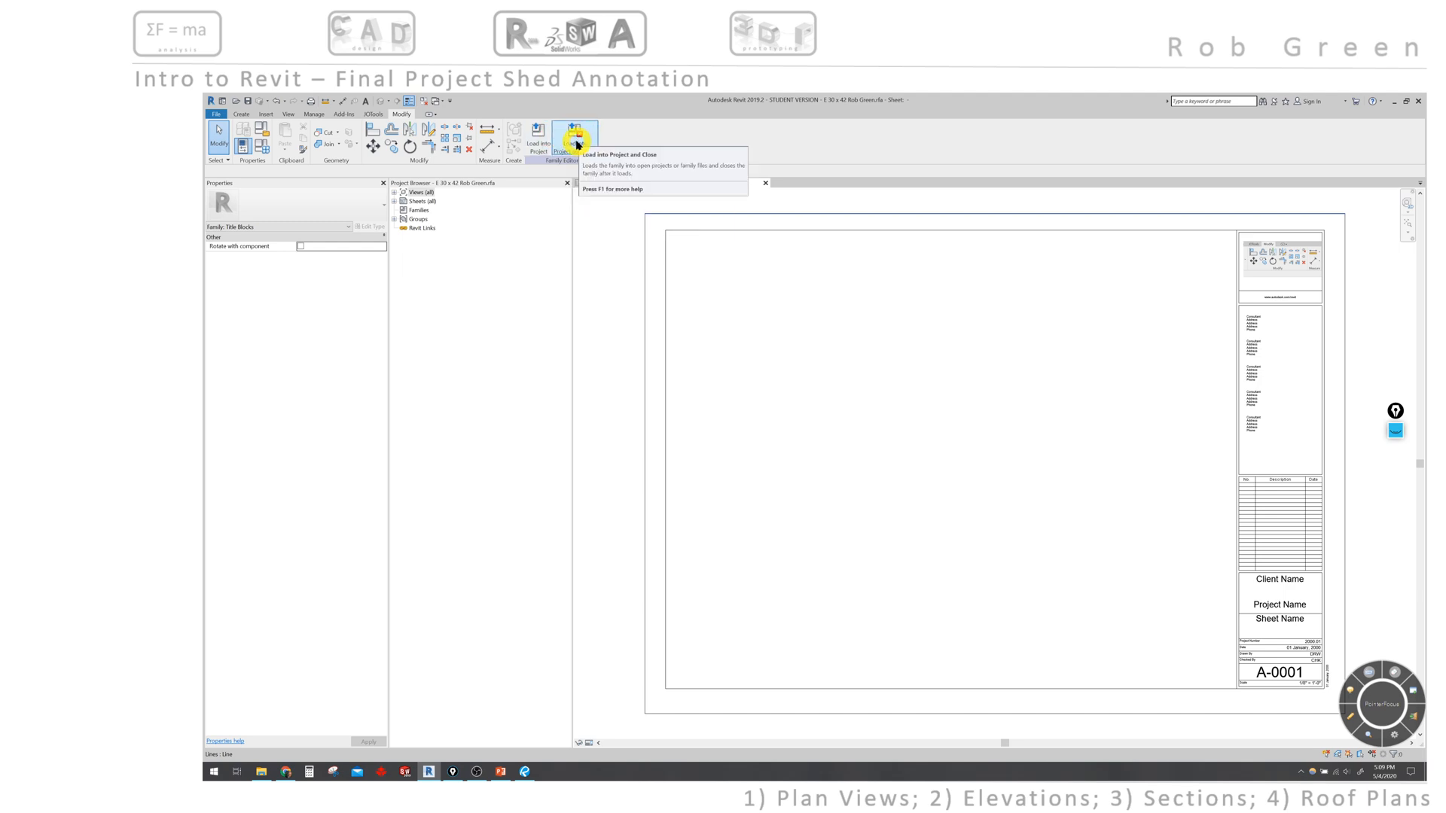
pyautogui.click(577, 144)
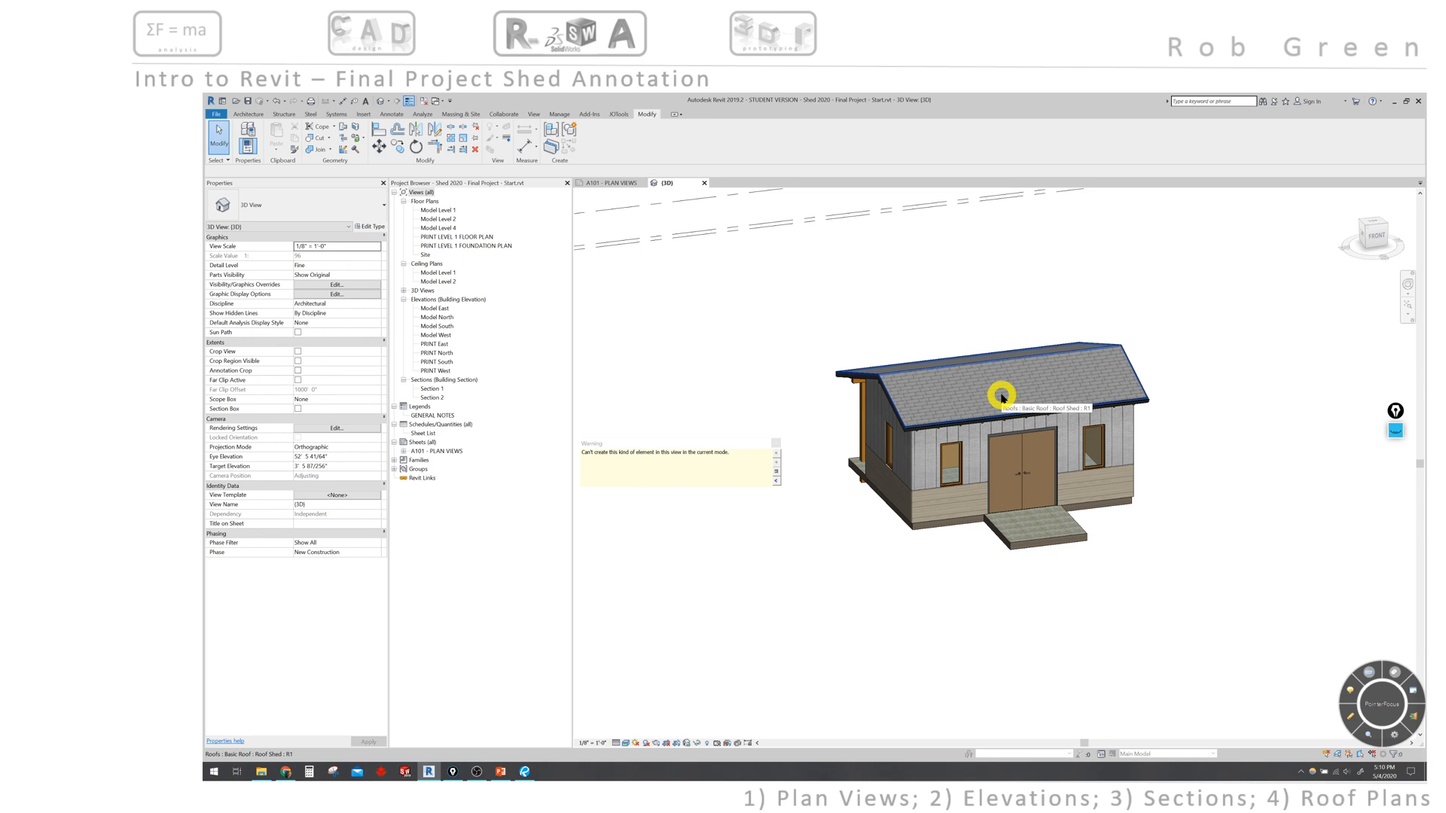
pyautogui.click(776, 446)
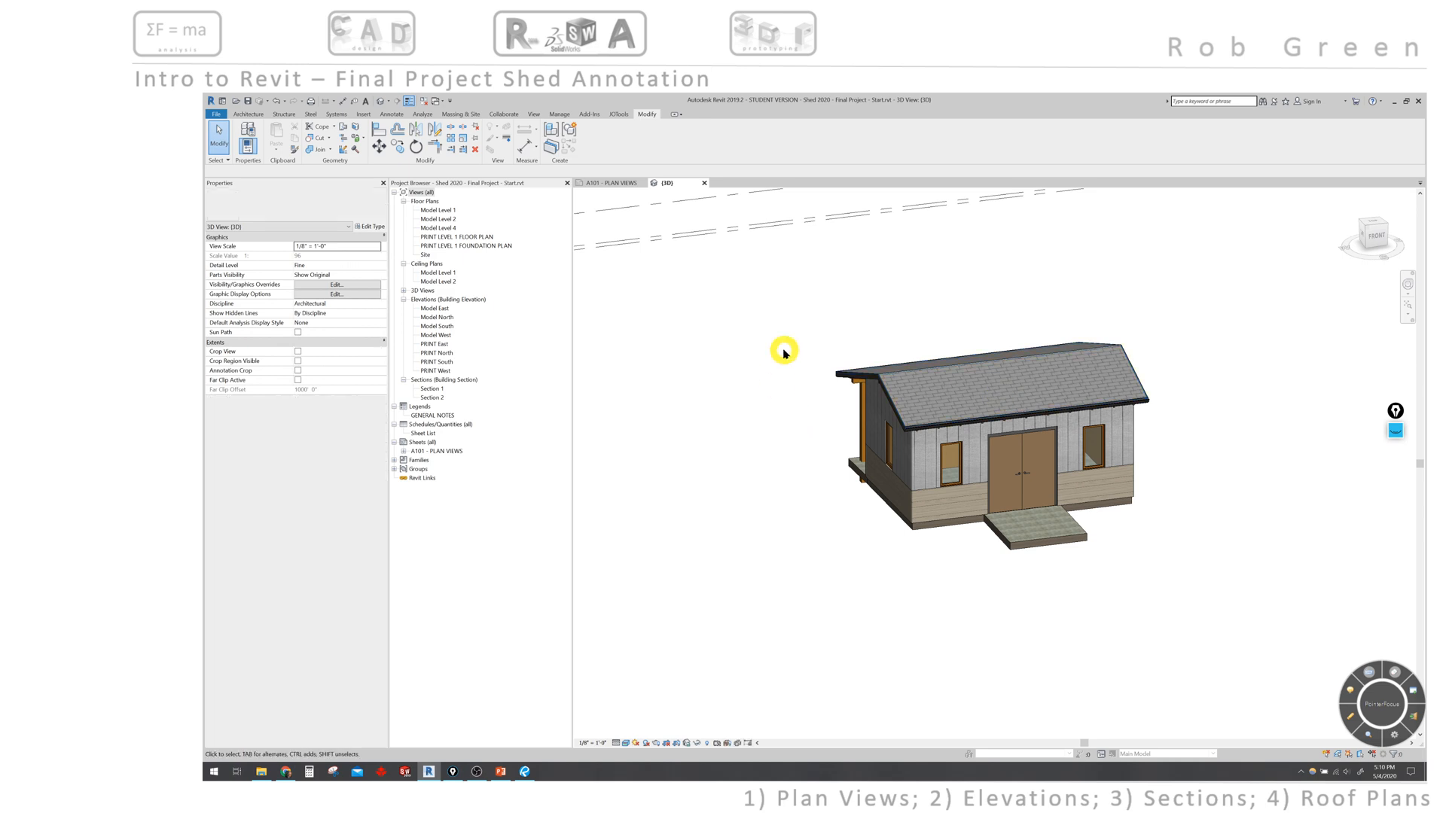
# - Open sheet A101 - PLAN VIEWS and switch its title block to the E1 30x42 Horizontal type of the customized E 30 x 42 family
pyautogui.click(611, 182)
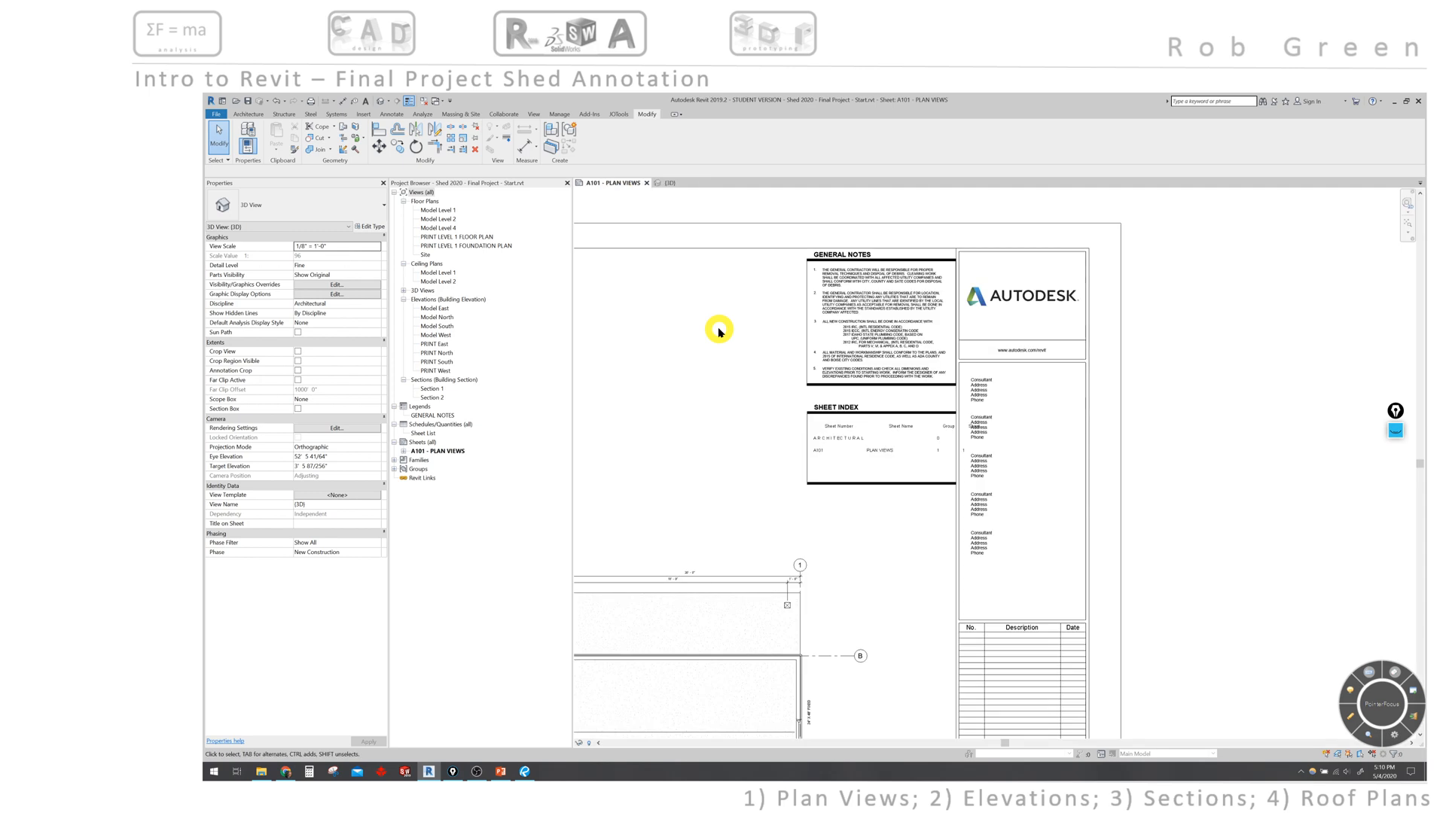
pyautogui.scroll(-3, 734, 406)
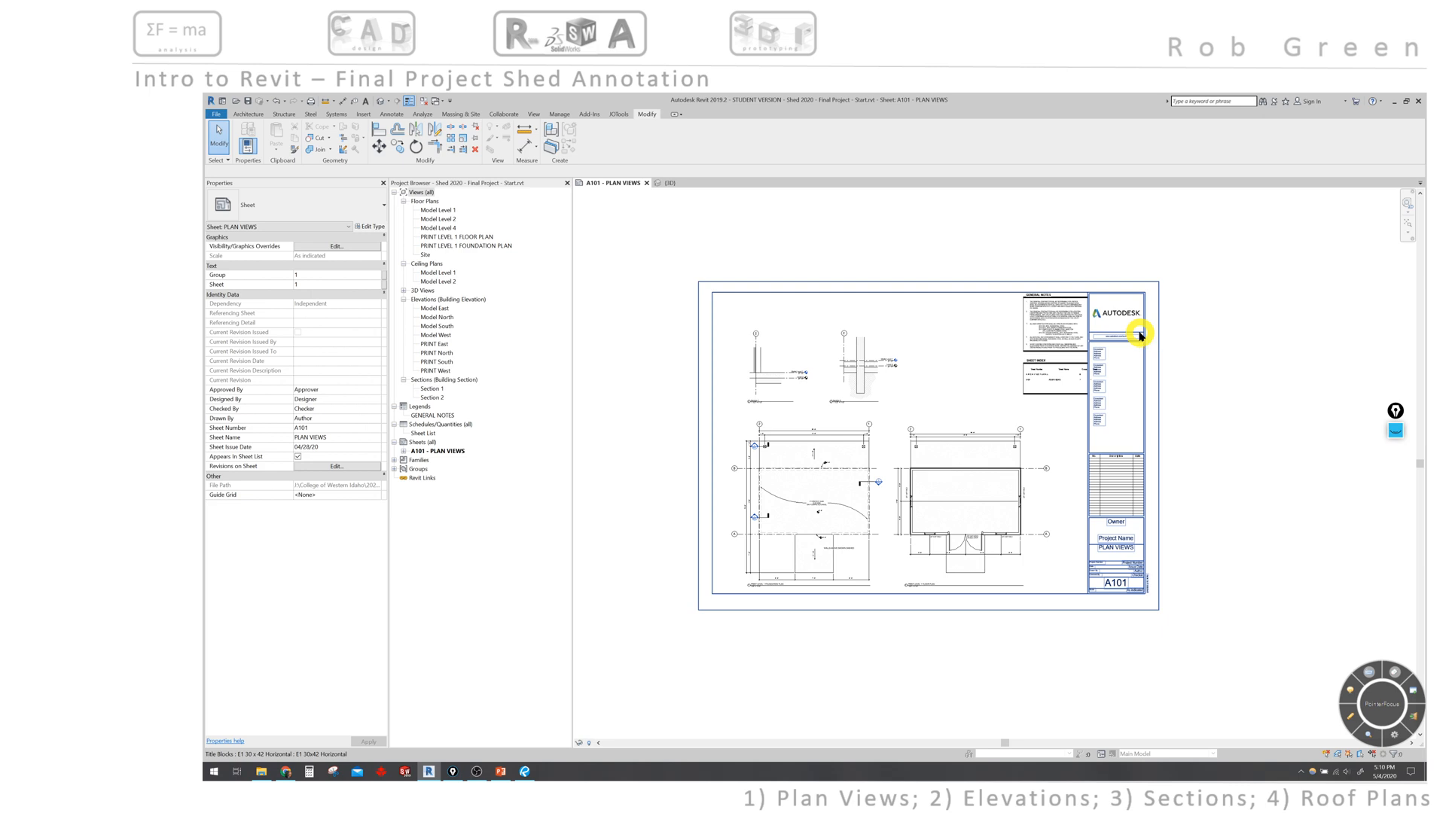
pyautogui.click(1140, 336)
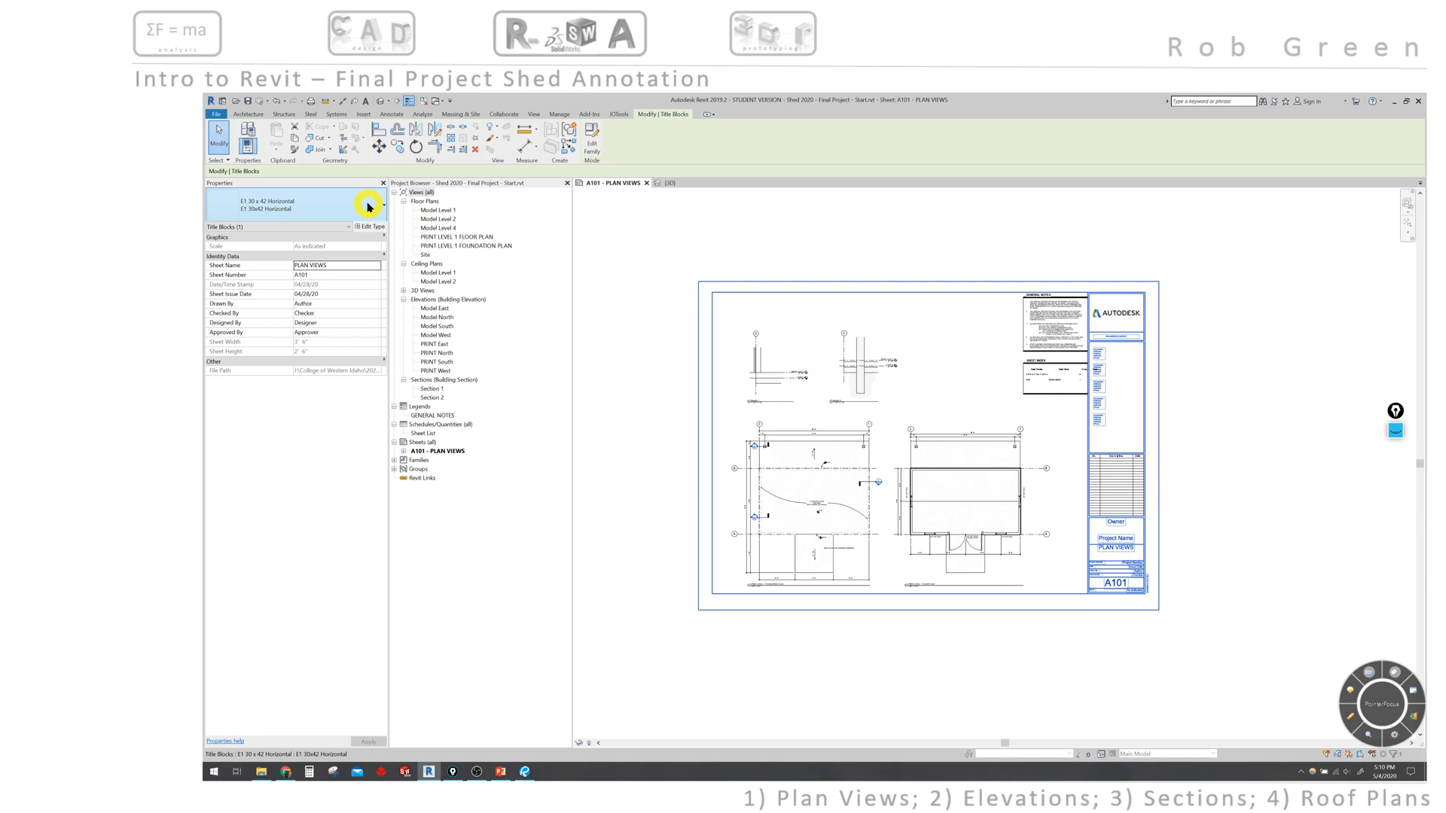
pyautogui.click(369, 206)
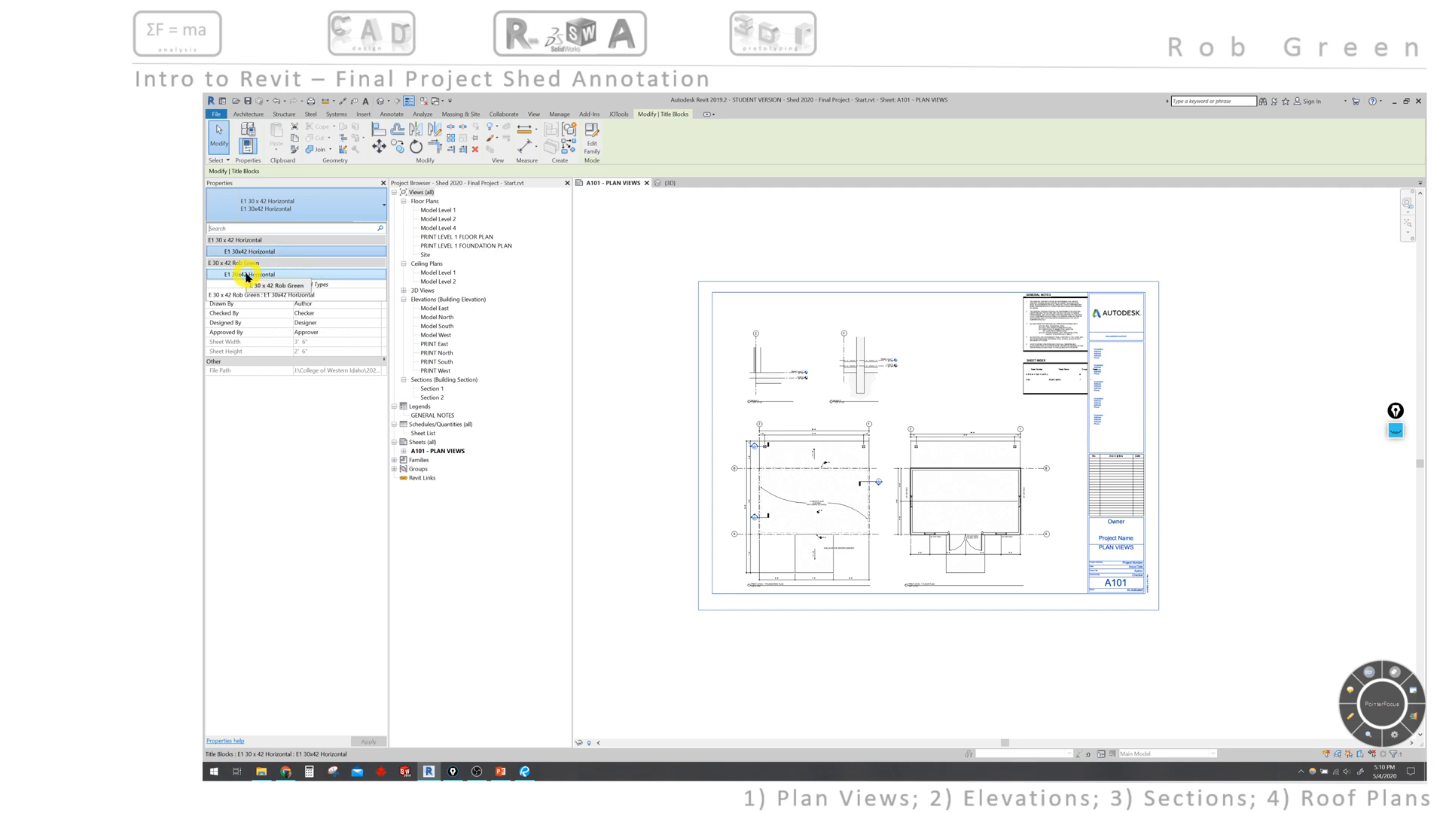
pyautogui.click(245, 278)
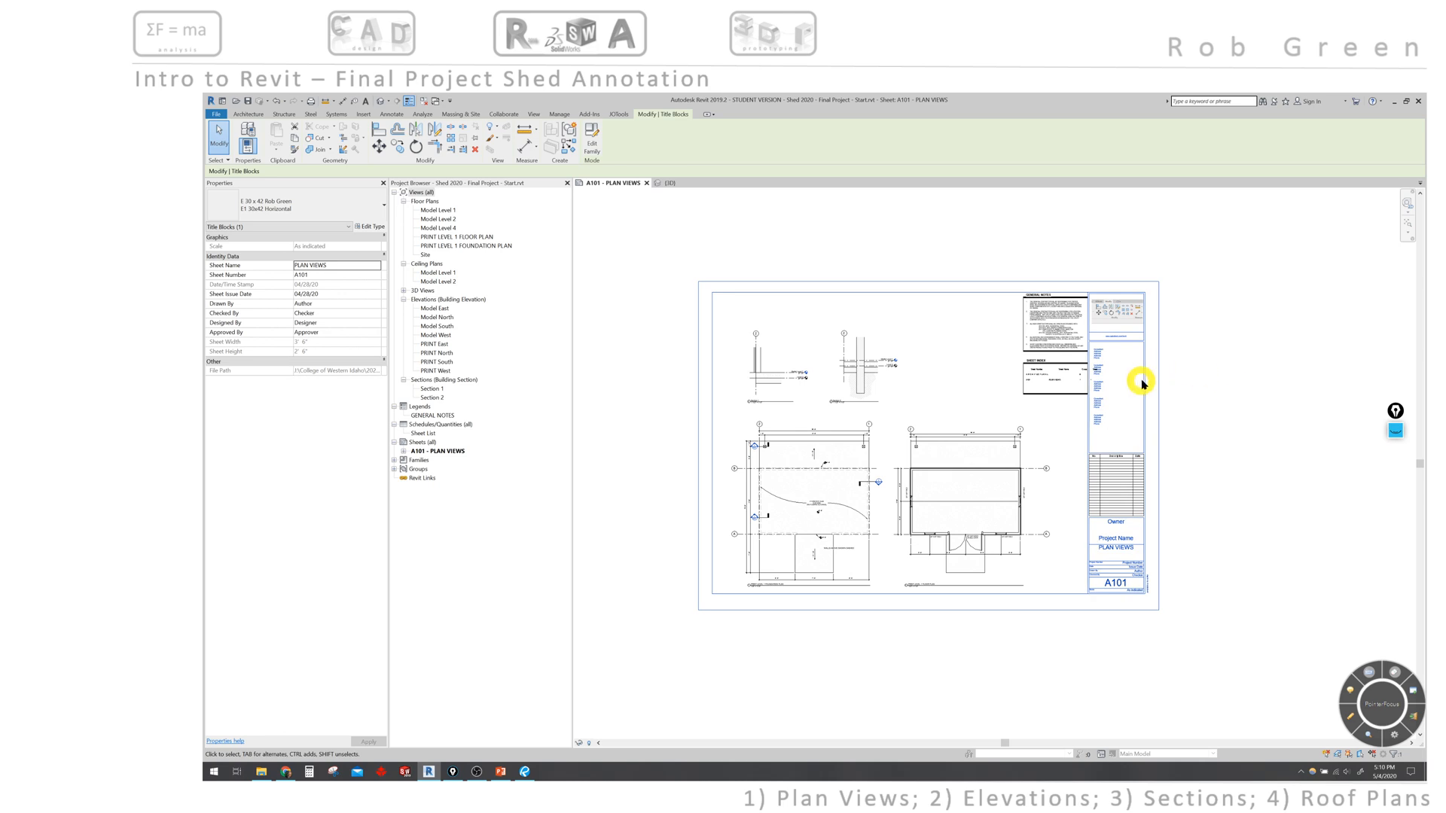
pyautogui.click(1221, 384)
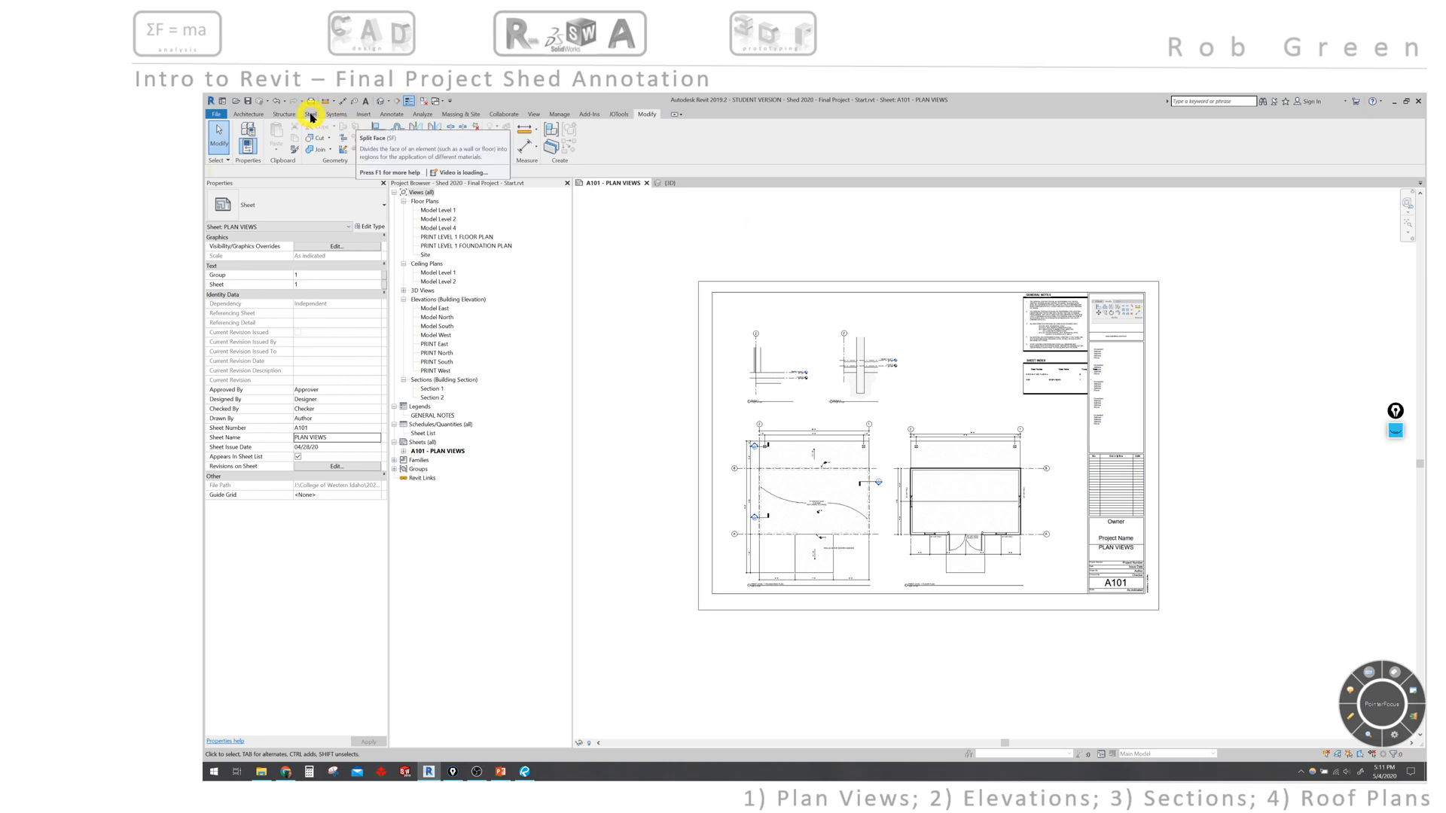
# - Load the existing E1 30 x 42 title block family bearing the author's name from the Shed folder in College of Western Idaho's 2020 Spring files
pyautogui.click(365, 114)
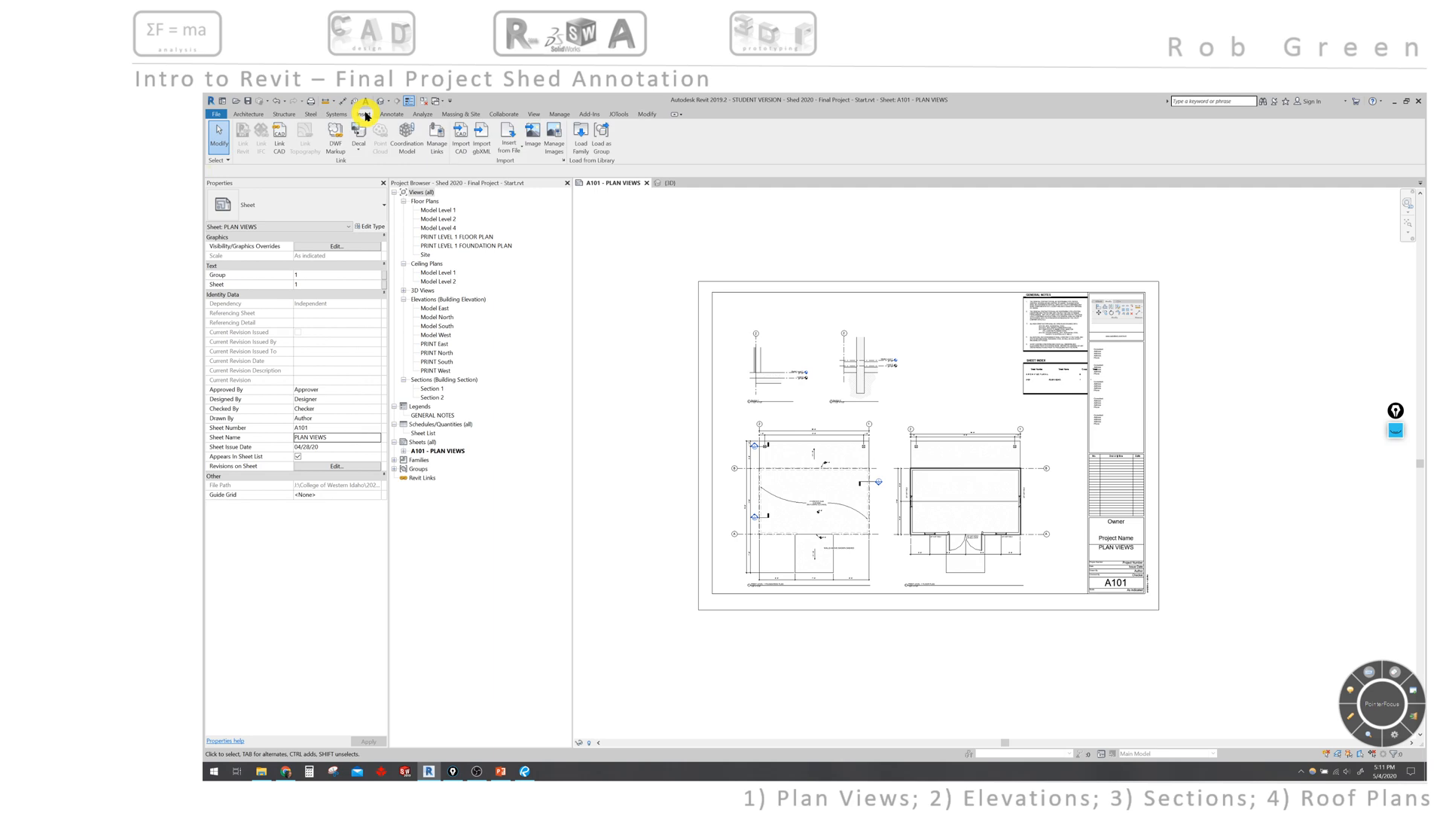
pyautogui.click(581, 136)
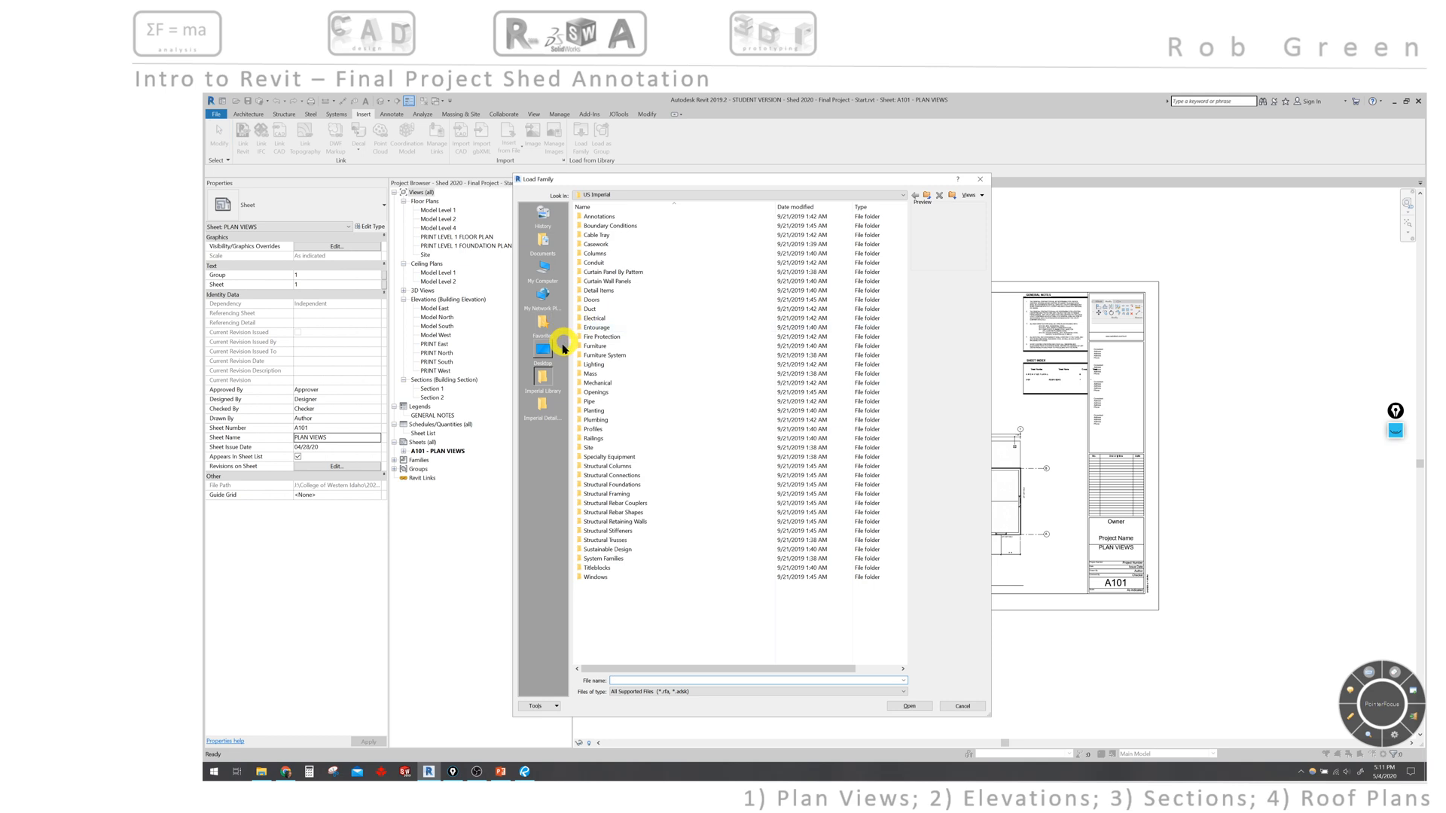
pyautogui.click(541, 267)
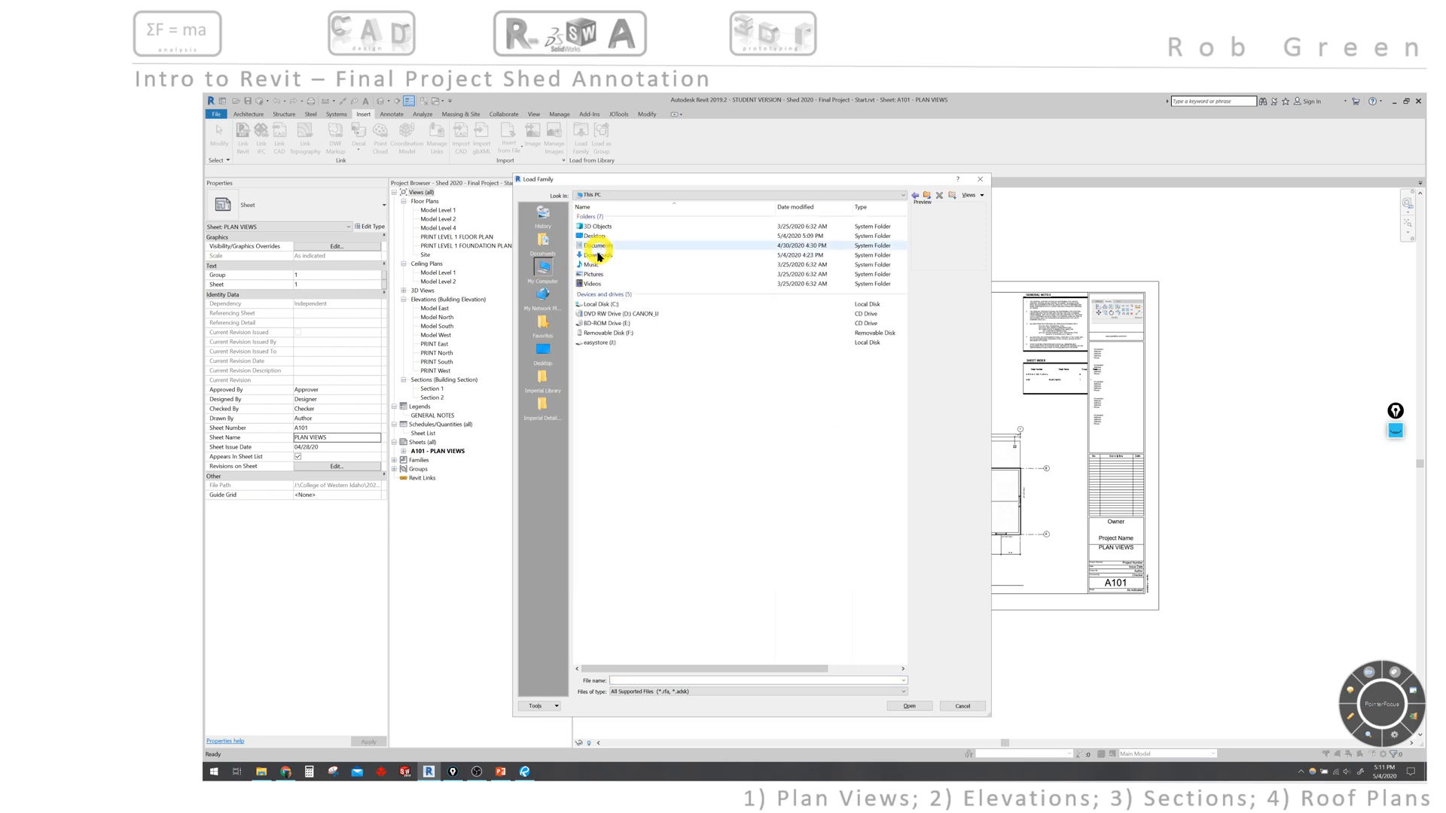
pyautogui.doubleClick(601, 343)
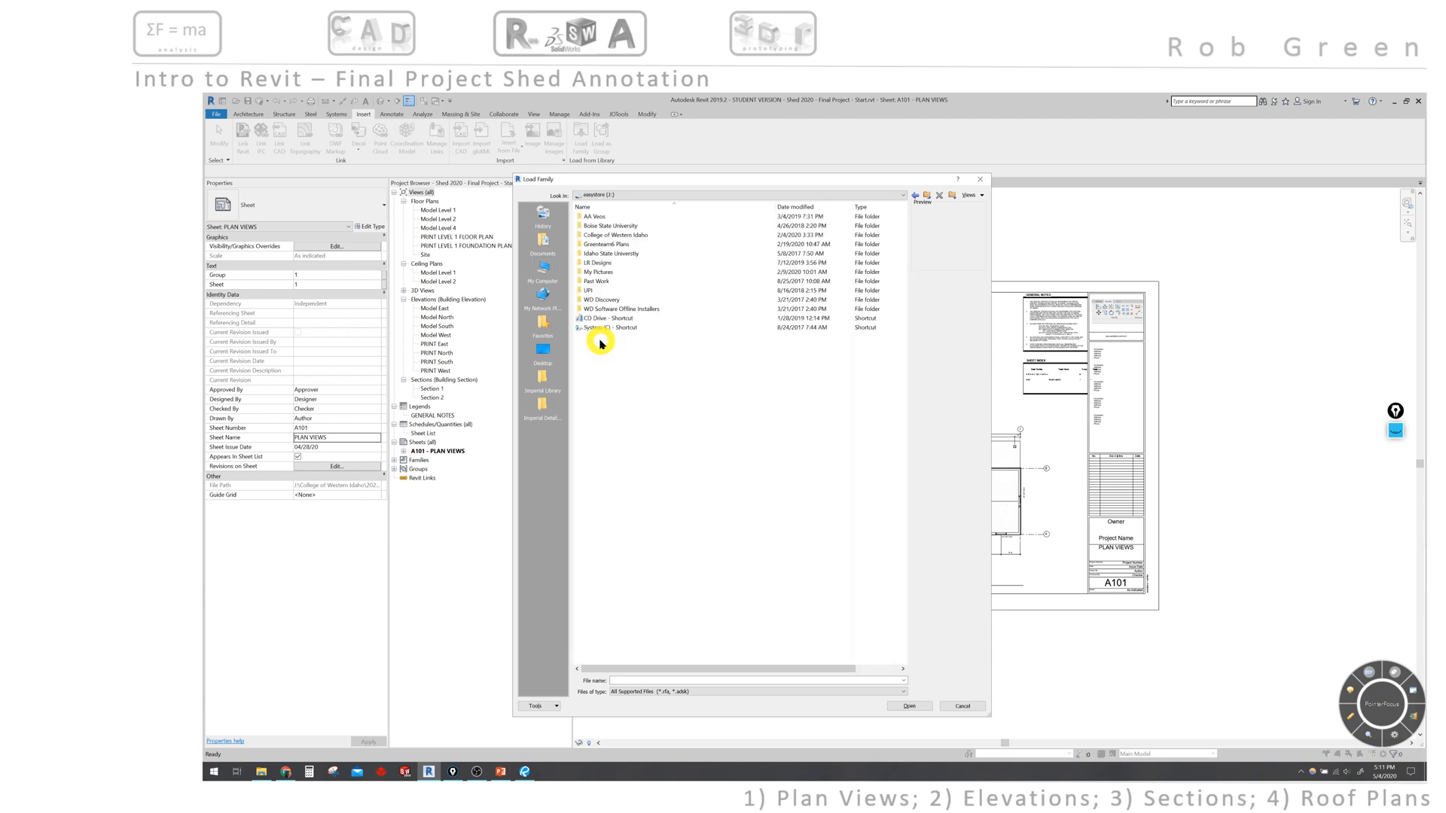
pyautogui.doubleClick(611, 235)
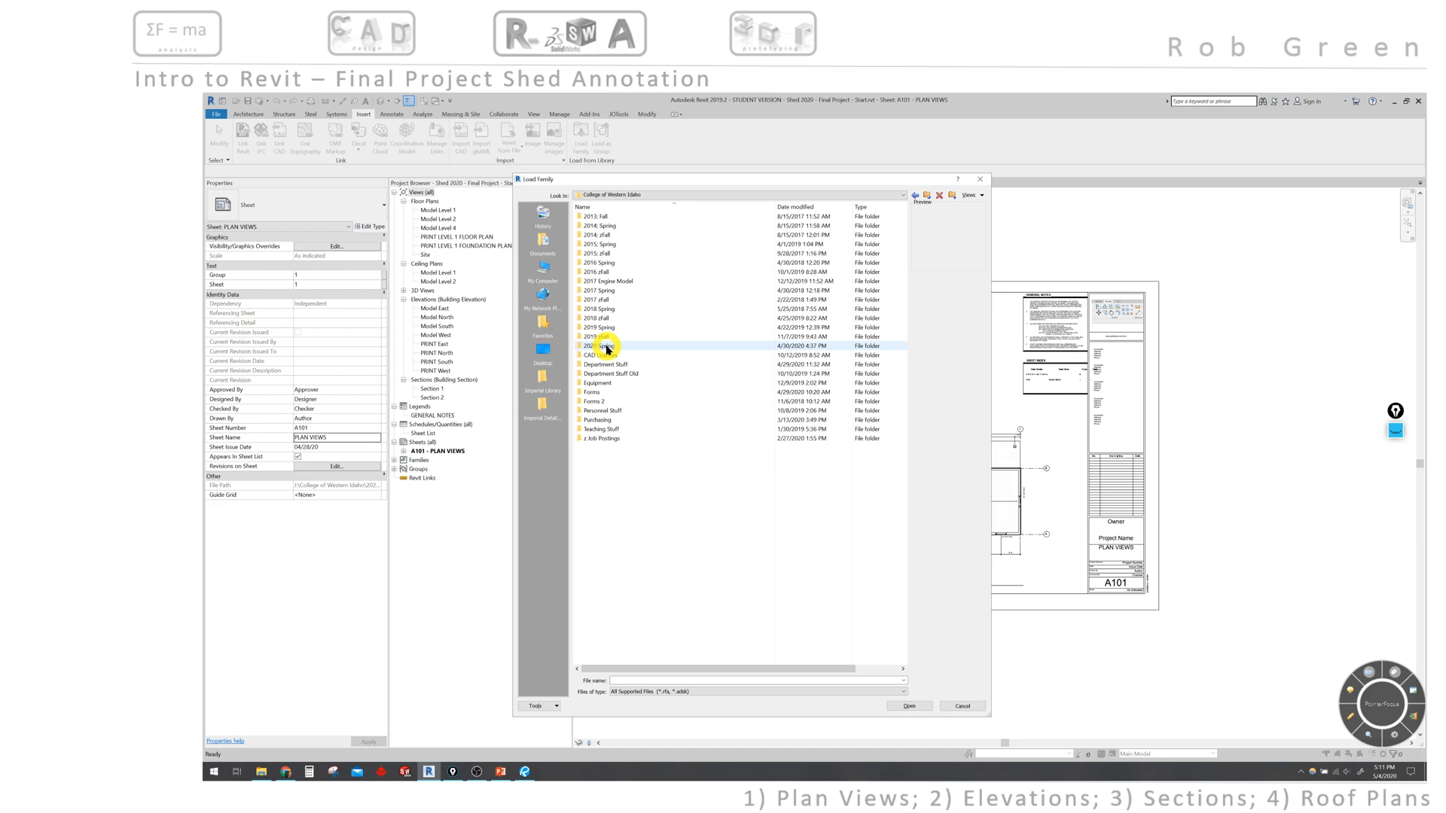
pyautogui.doubleClick(607, 347)
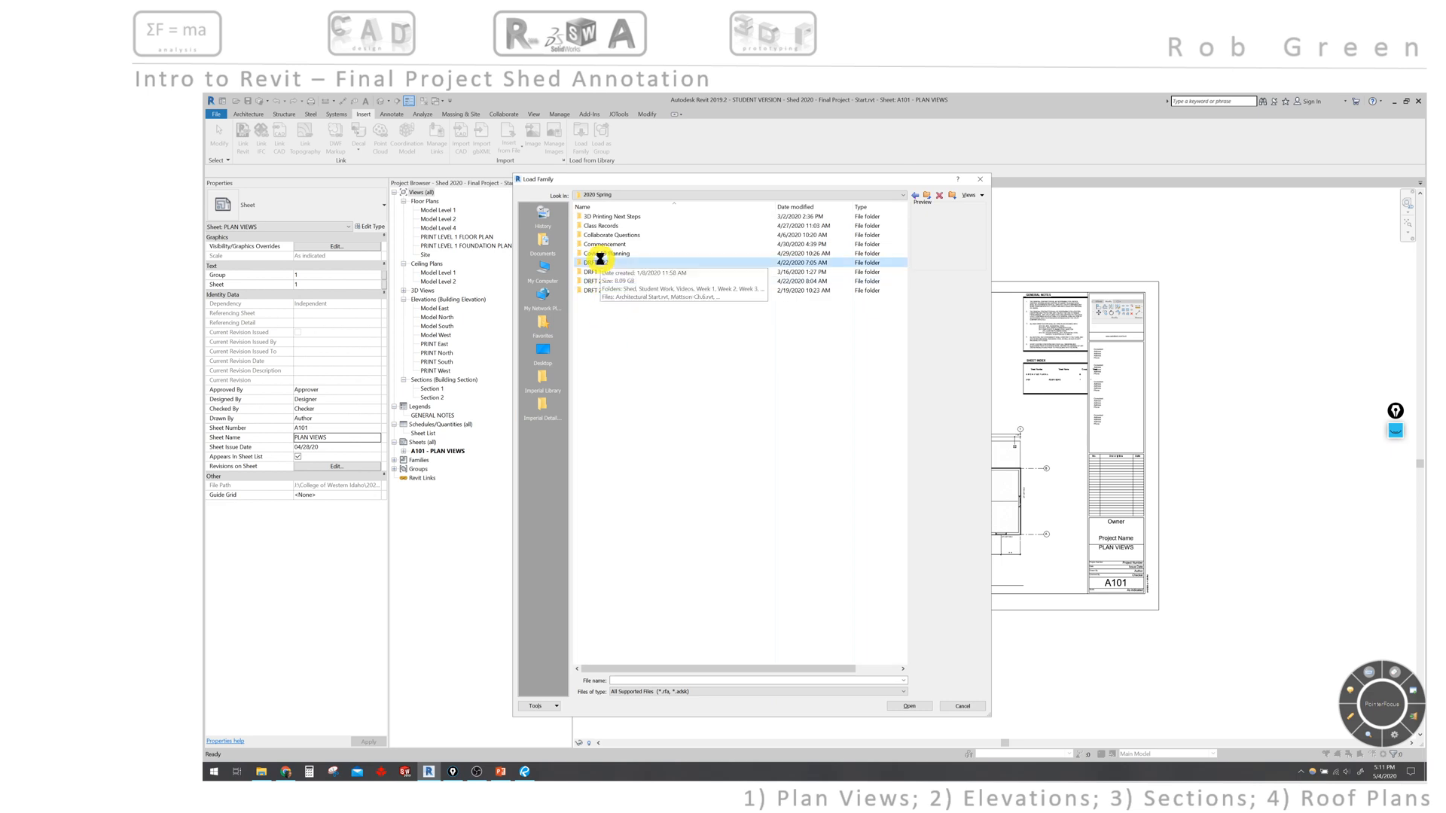
pyautogui.doubleClick(600, 261)
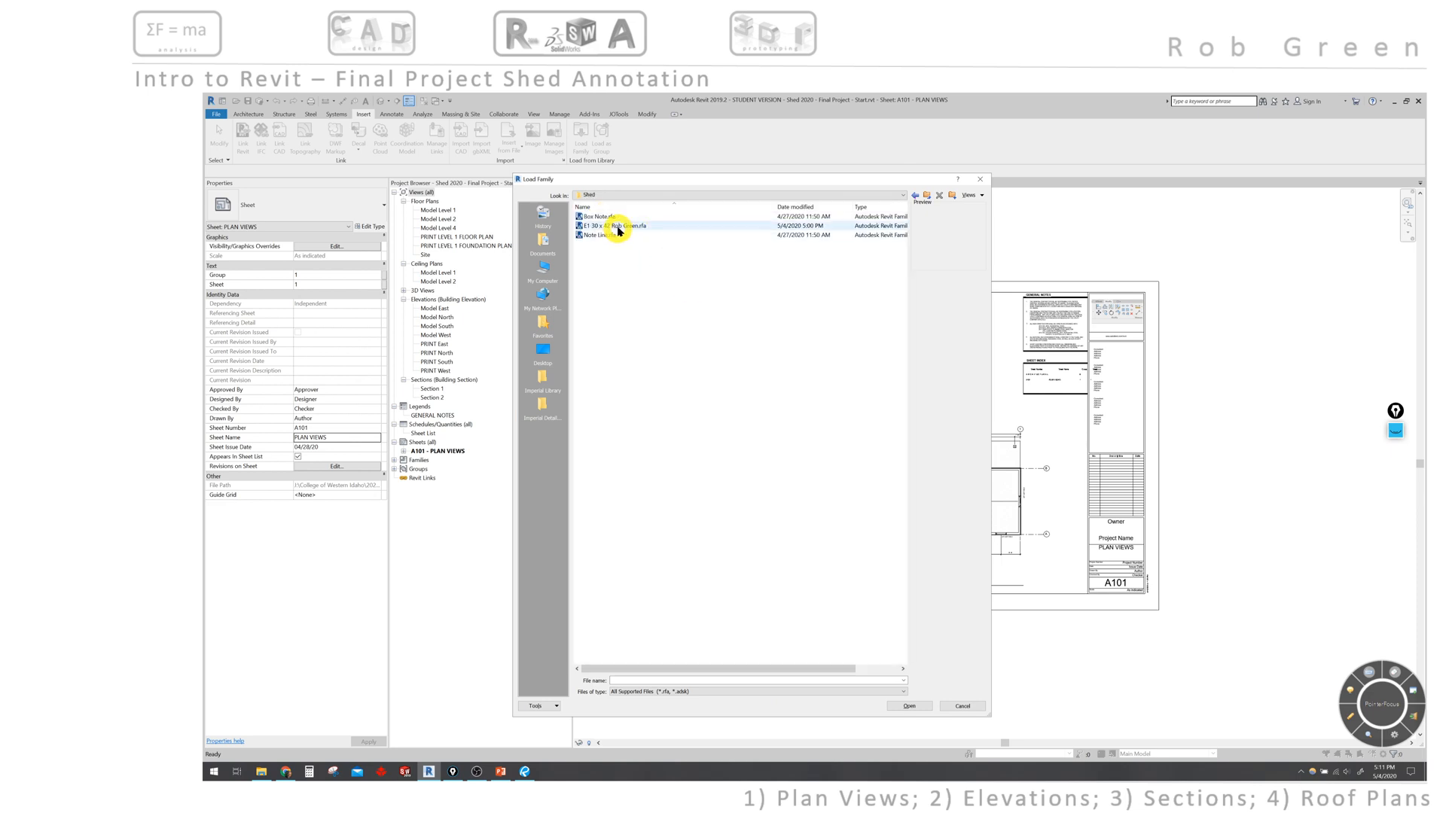
pyautogui.click(616, 226)
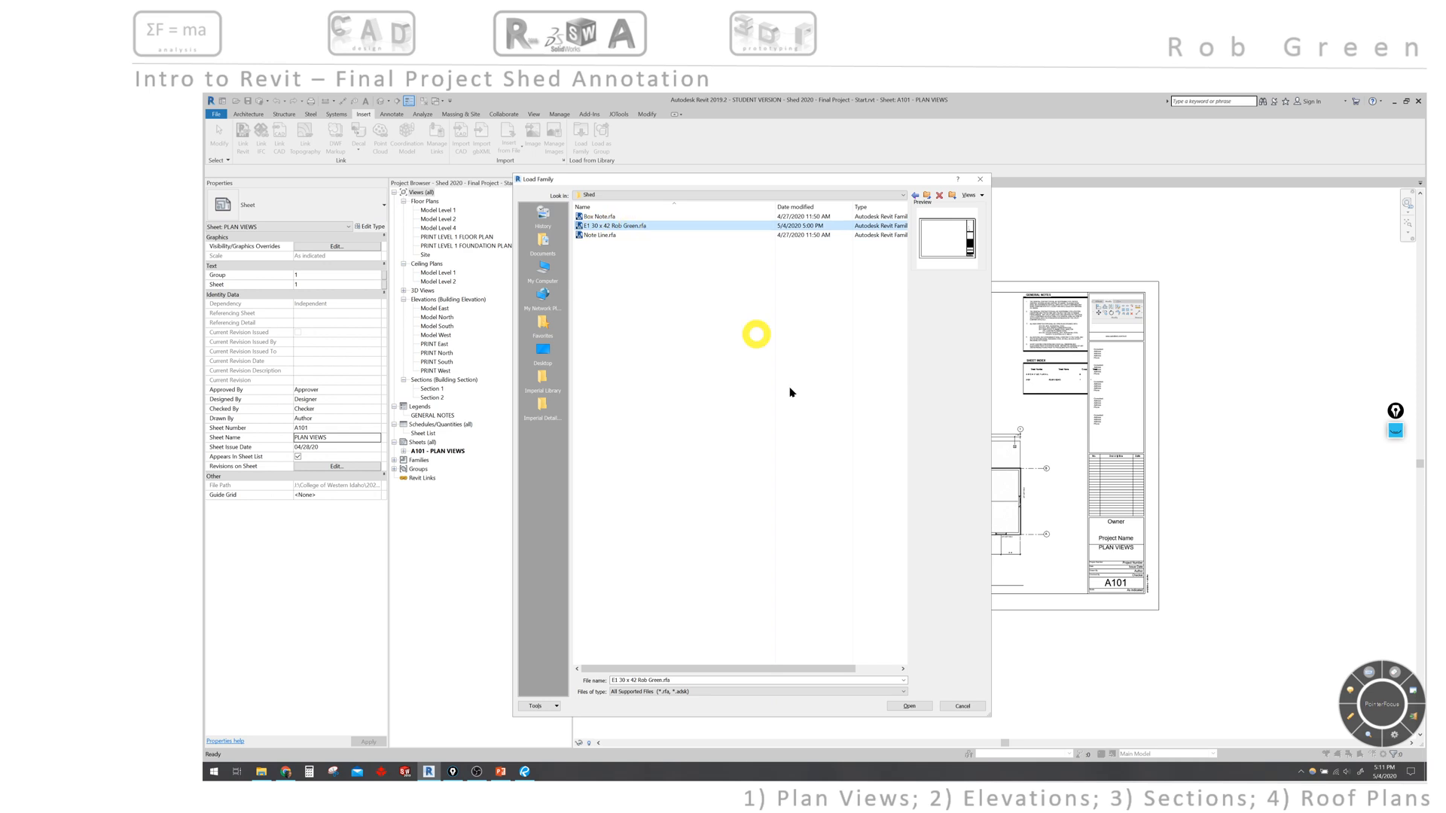
pyautogui.click(901, 707)
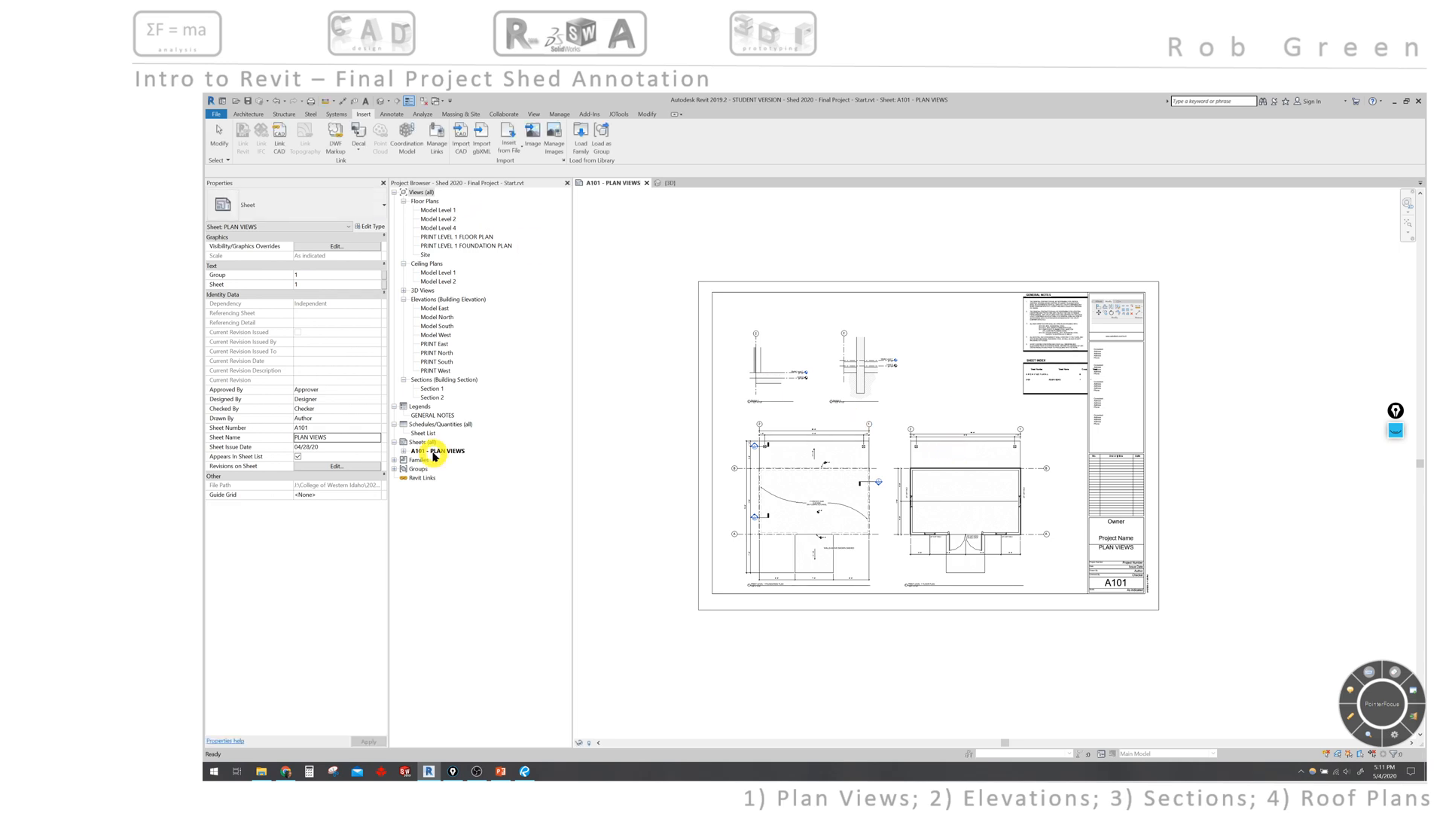
# - Change sheet A101's title block to the E1 30 x 42 type bearing the author's name and deselect it
pyautogui.click(1159, 326)
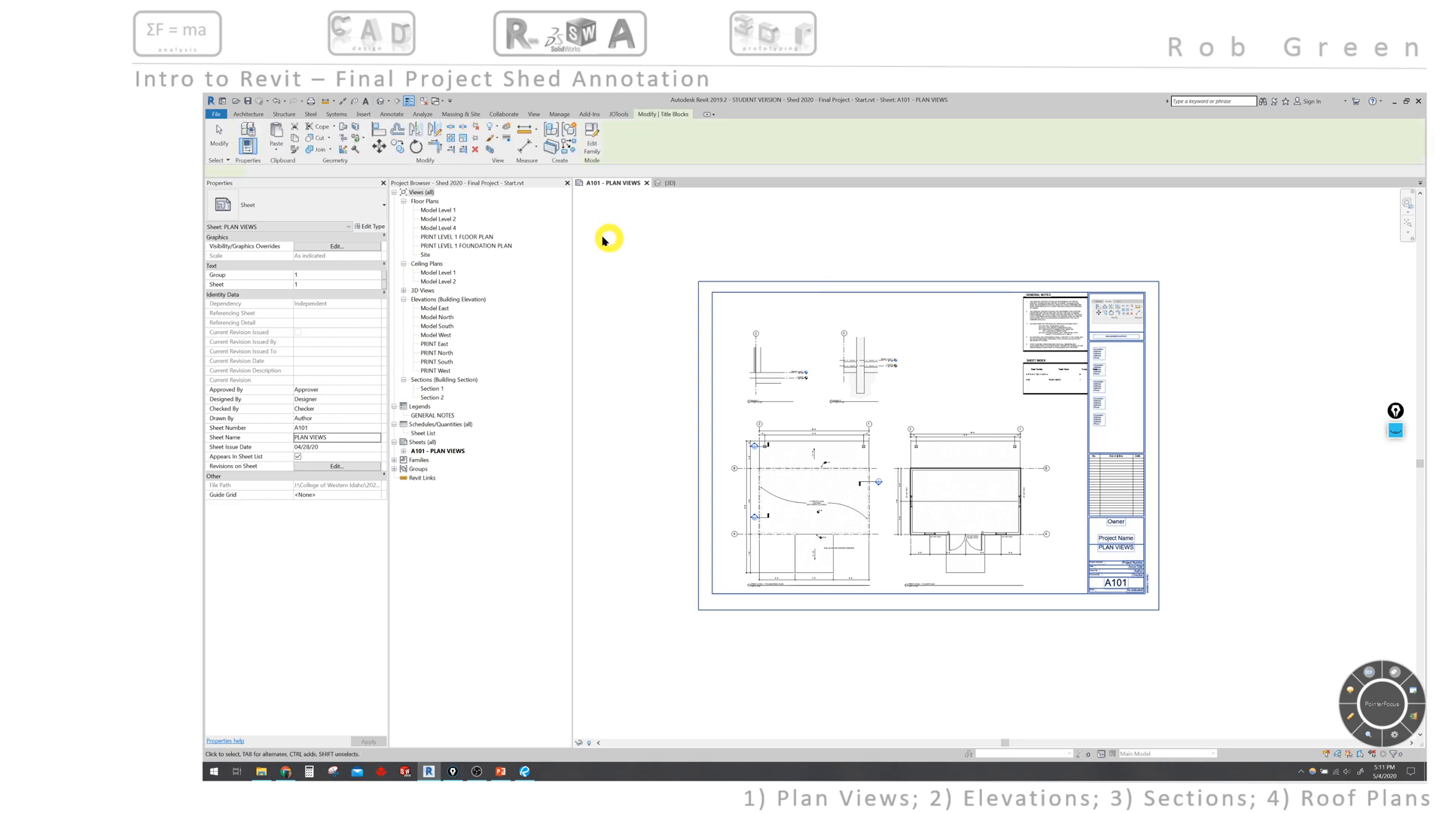
pyautogui.click(351, 212)
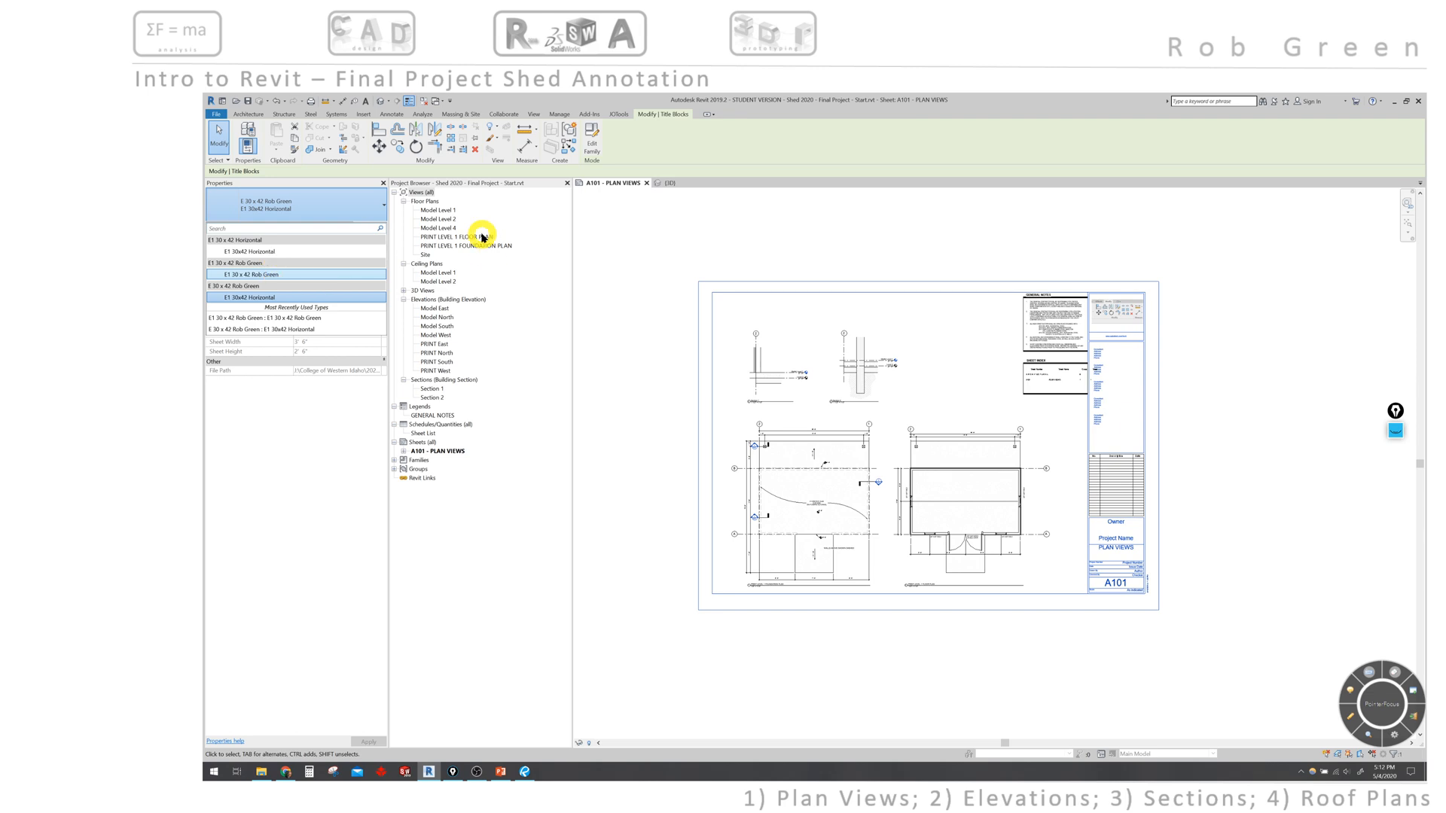
pyautogui.click(253, 274)
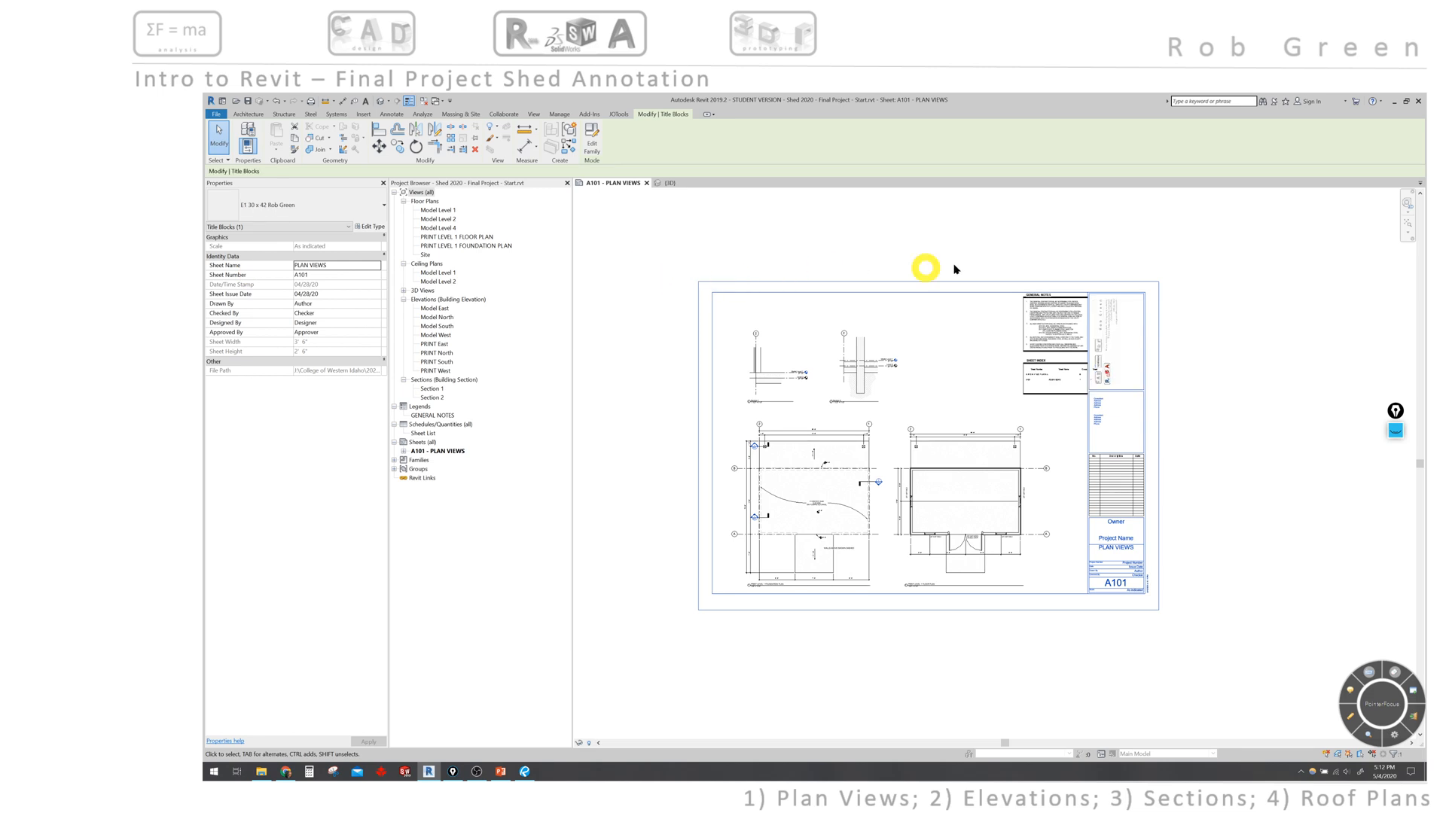
pyautogui.click(1204, 329)
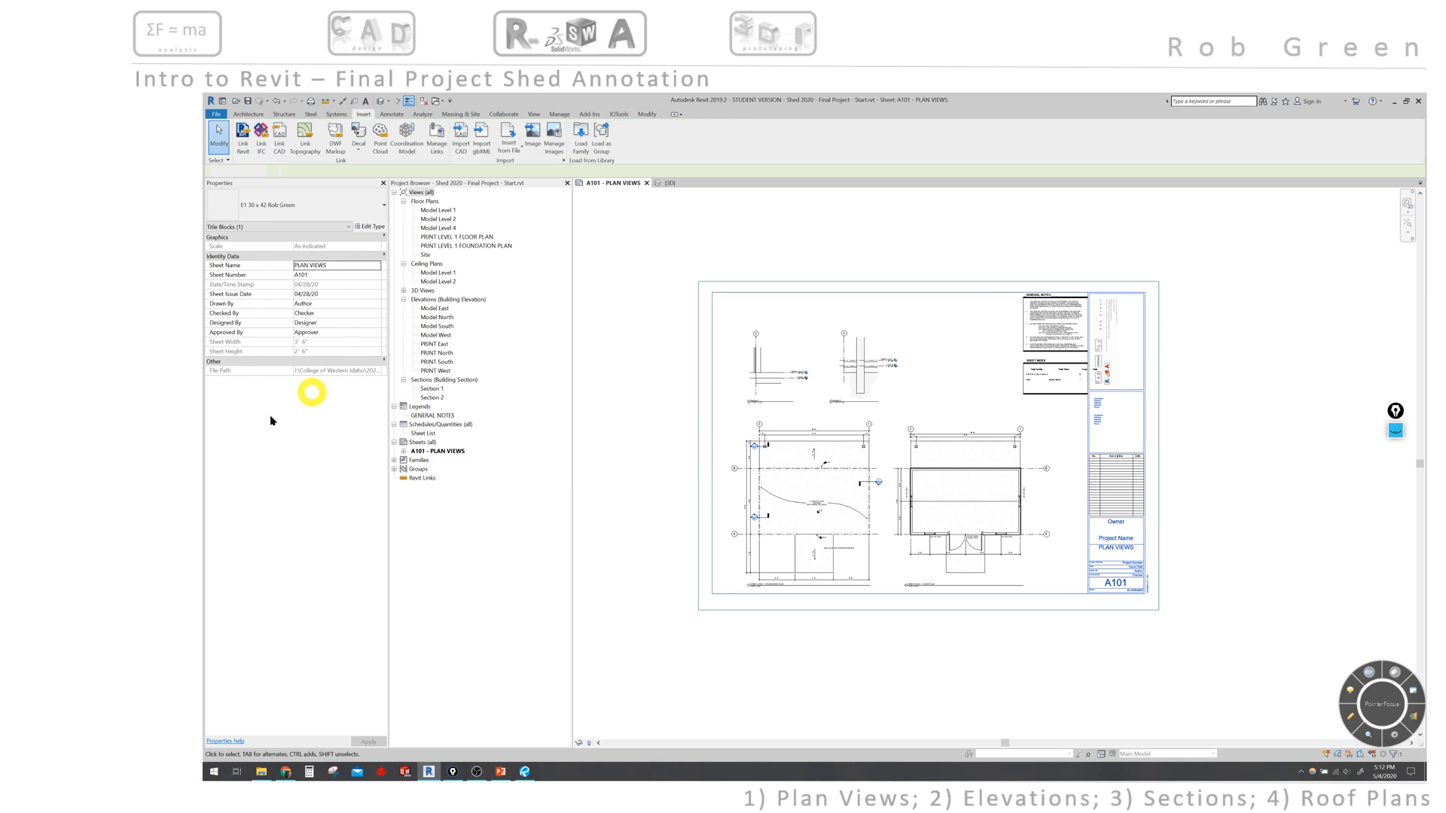